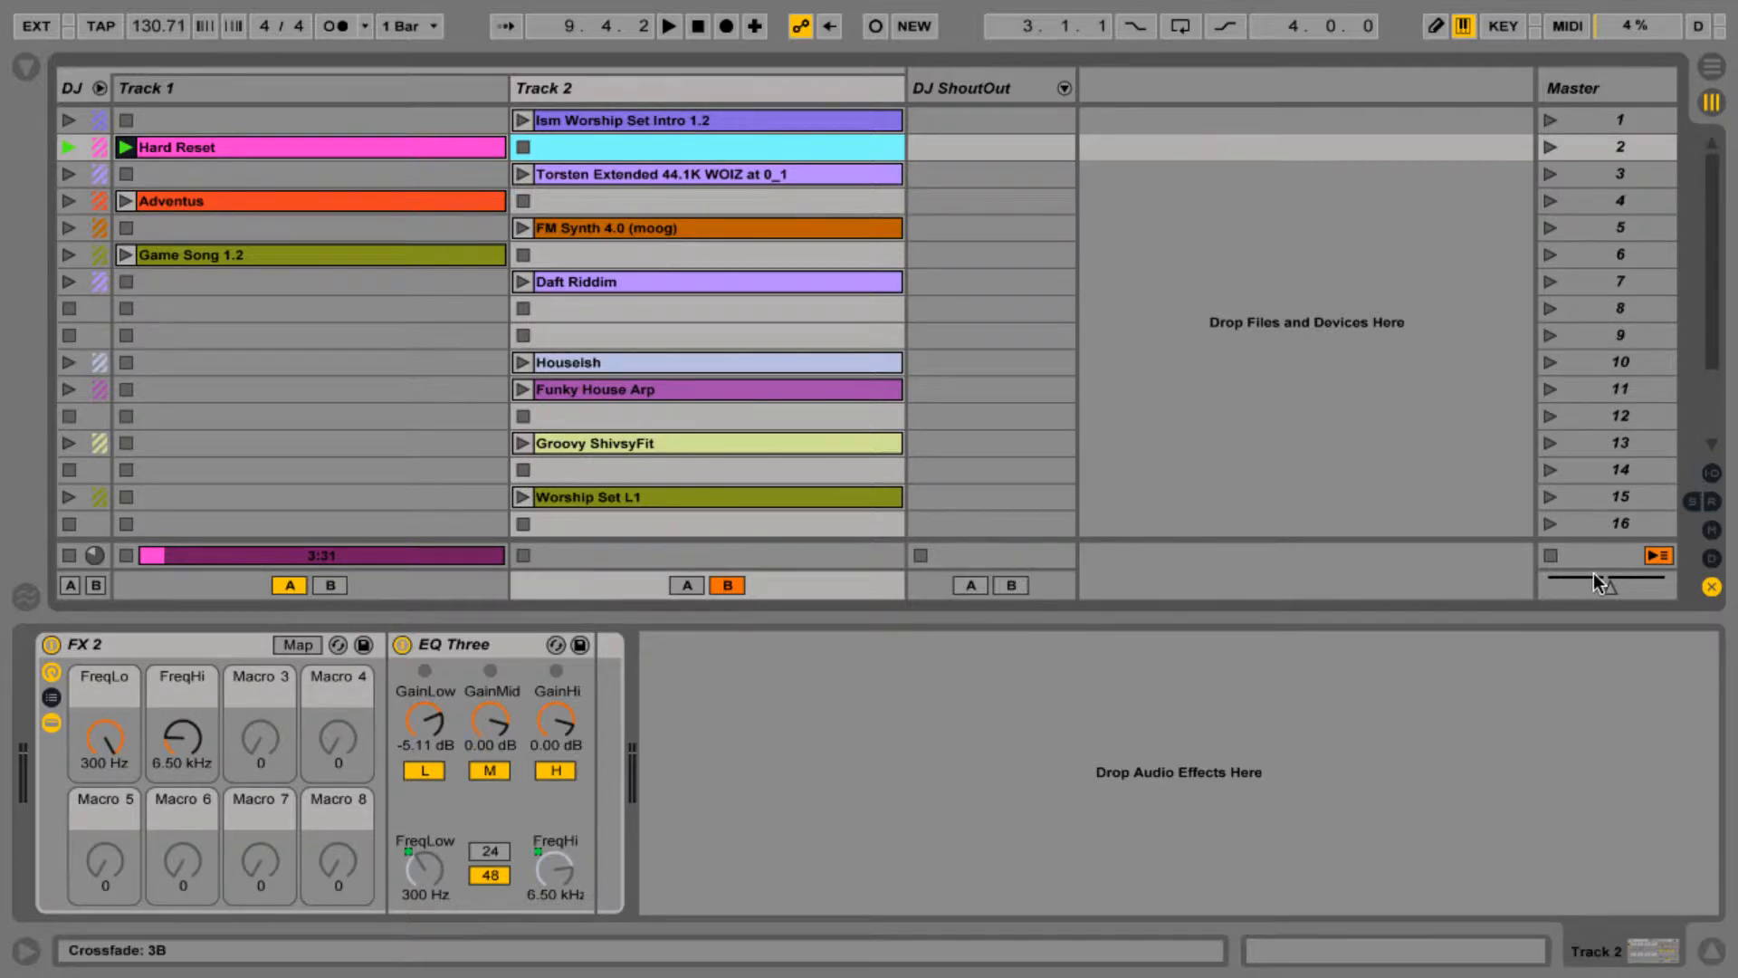
- Nudge the crossfader slightly toward deck B
mouse_move(1605, 588)
left_mouse_down()
mouse_move(1658, 587)
mouse_move(1613, 588)
left_mouse_up()
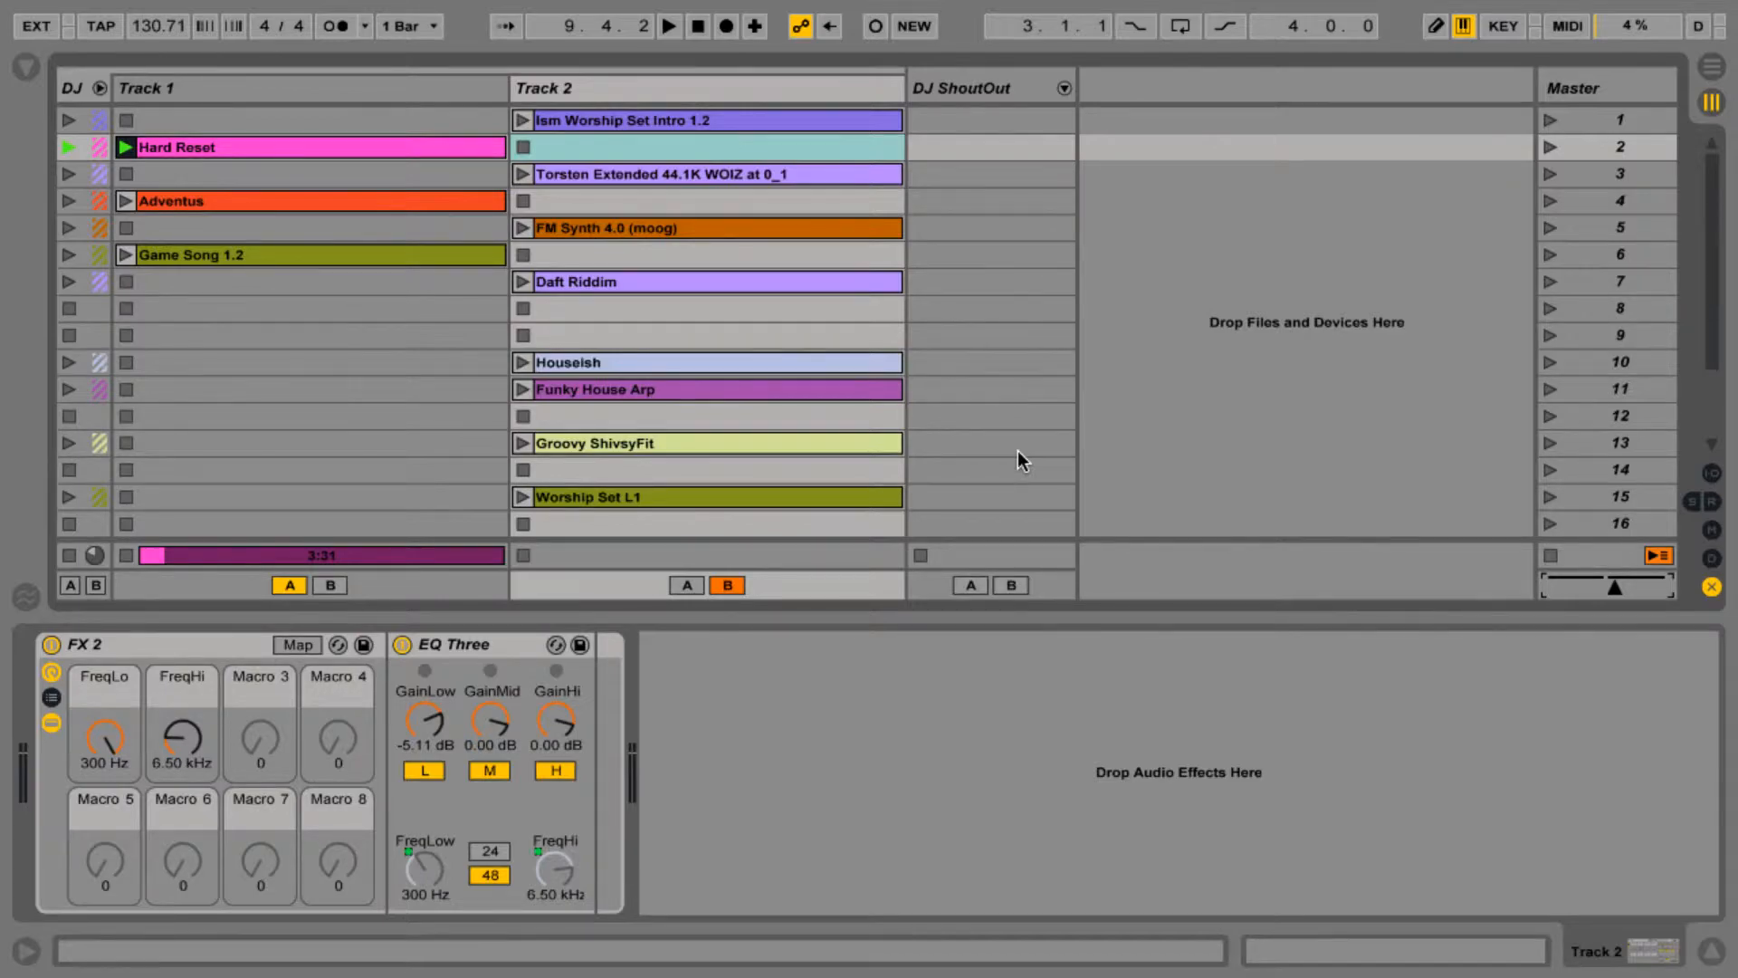
- Switch to the iRig Pads Editor and inspect the DATA push, Button 1 and Button 2 assignments and the Transfer options
key("ctrl+Left")
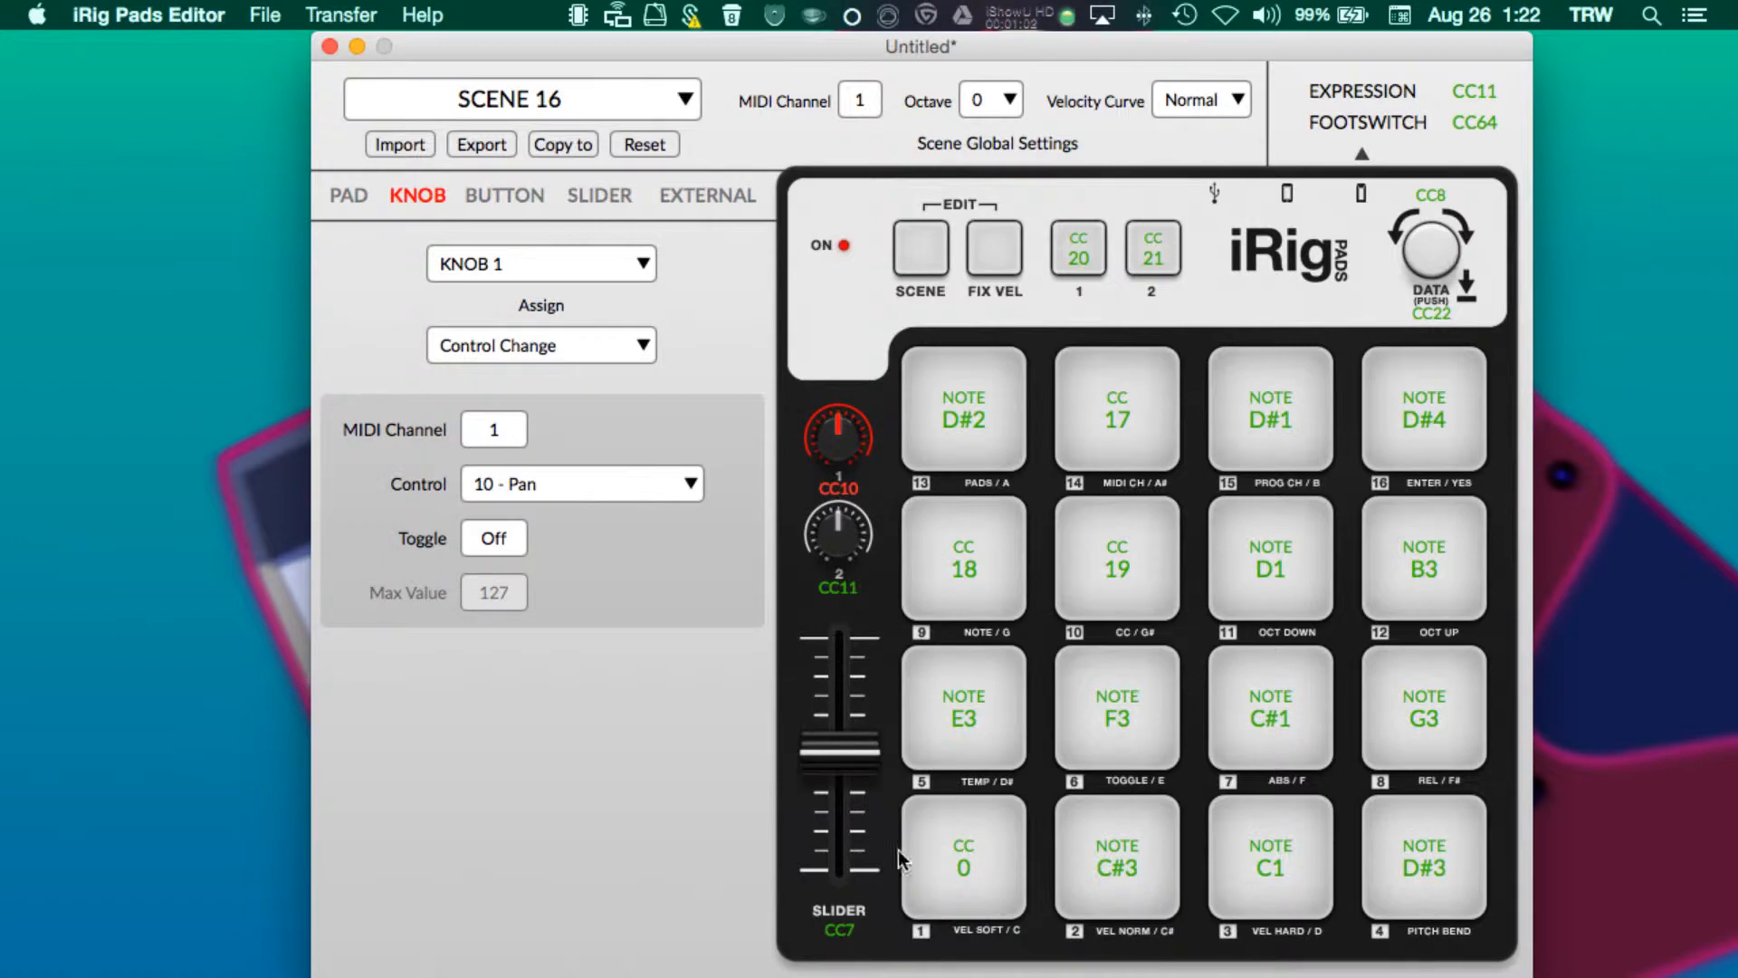
left_click(1436, 250)
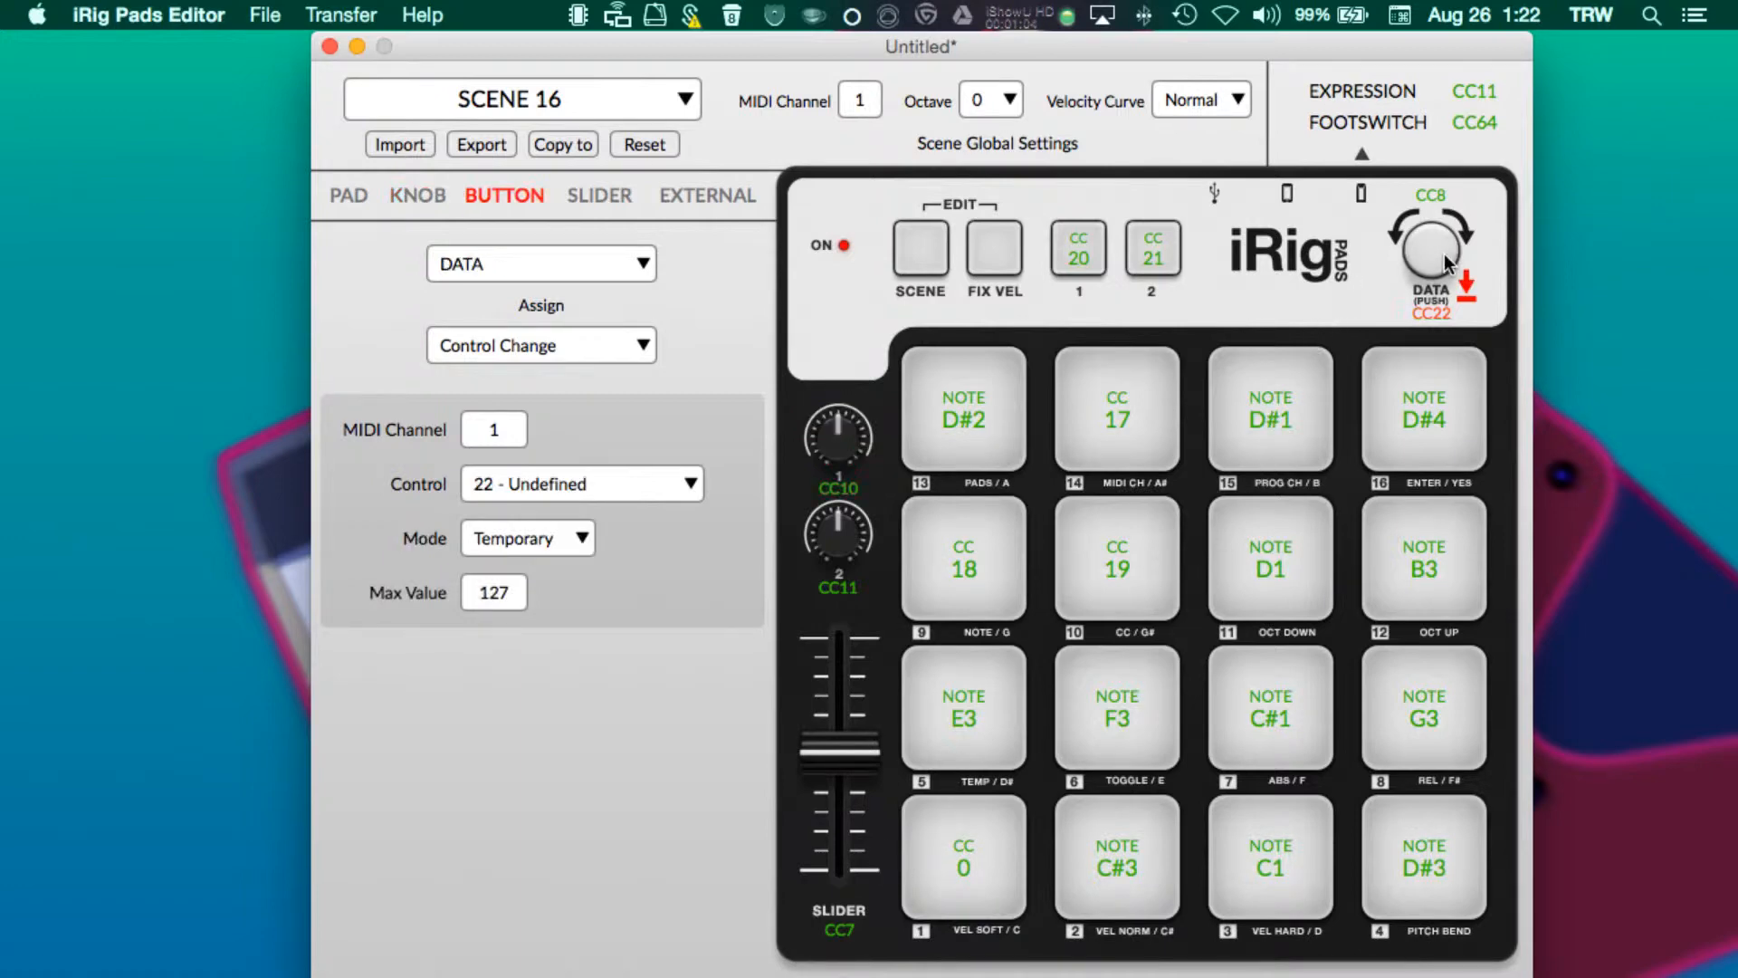
left_click(1152, 251)
left_click(1101, 254)
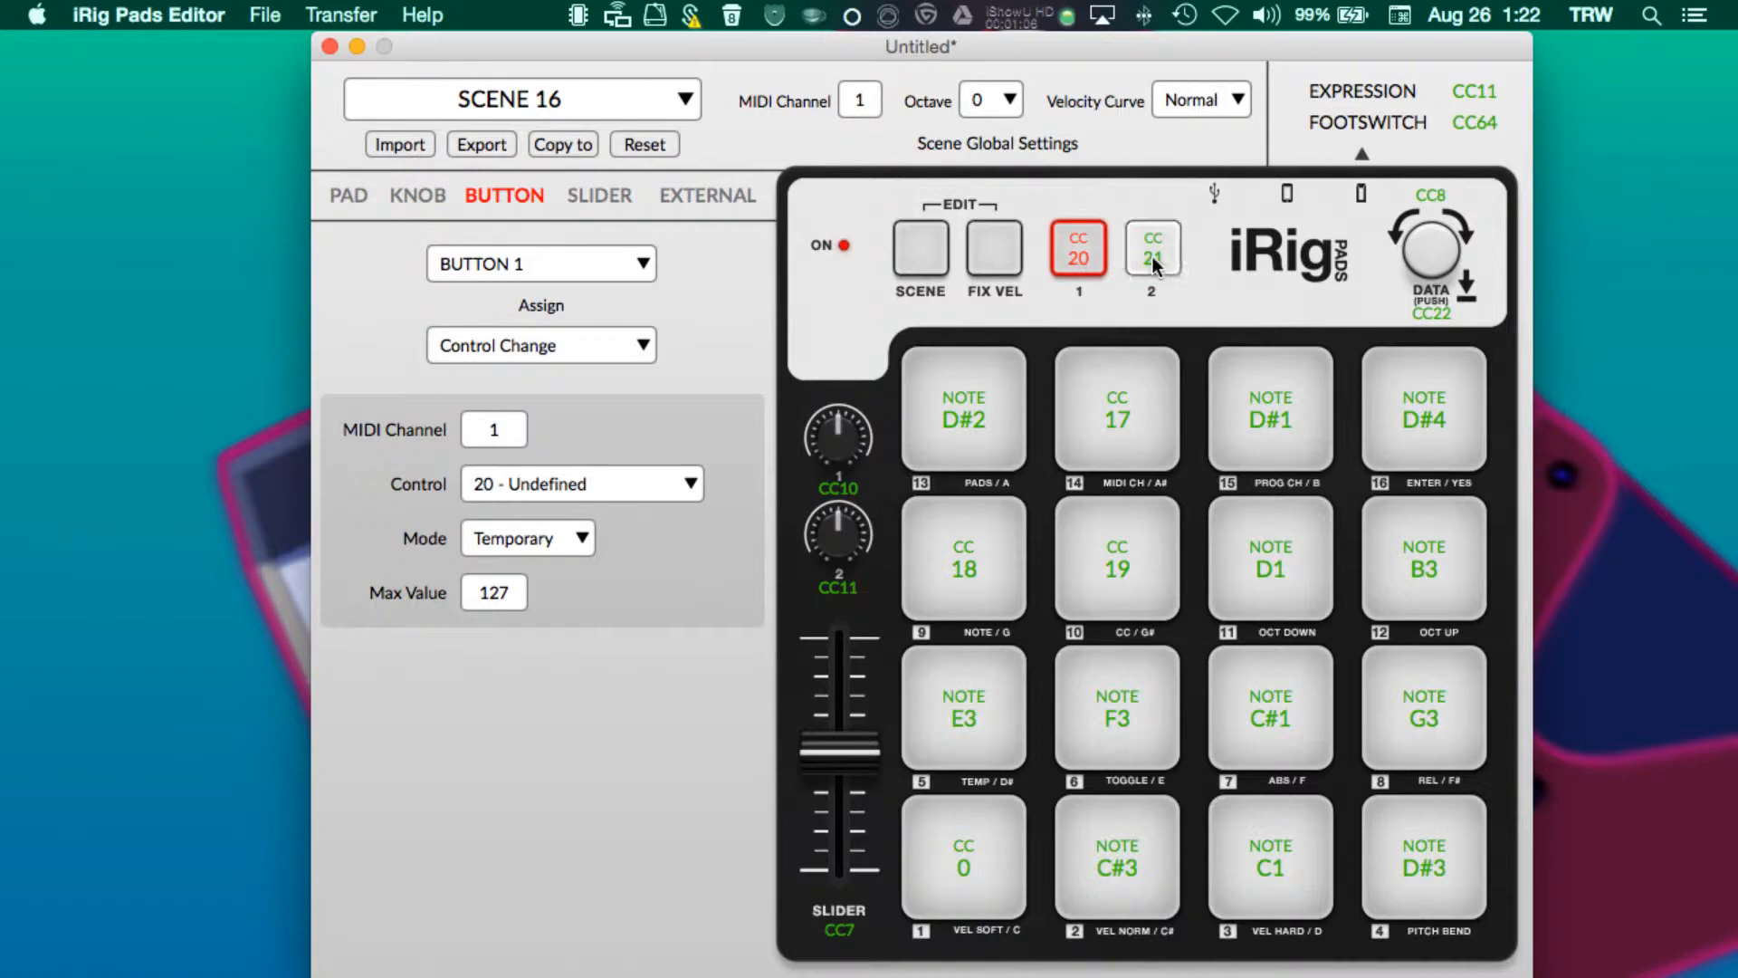
left_click(1153, 257)
left_click(1435, 250)
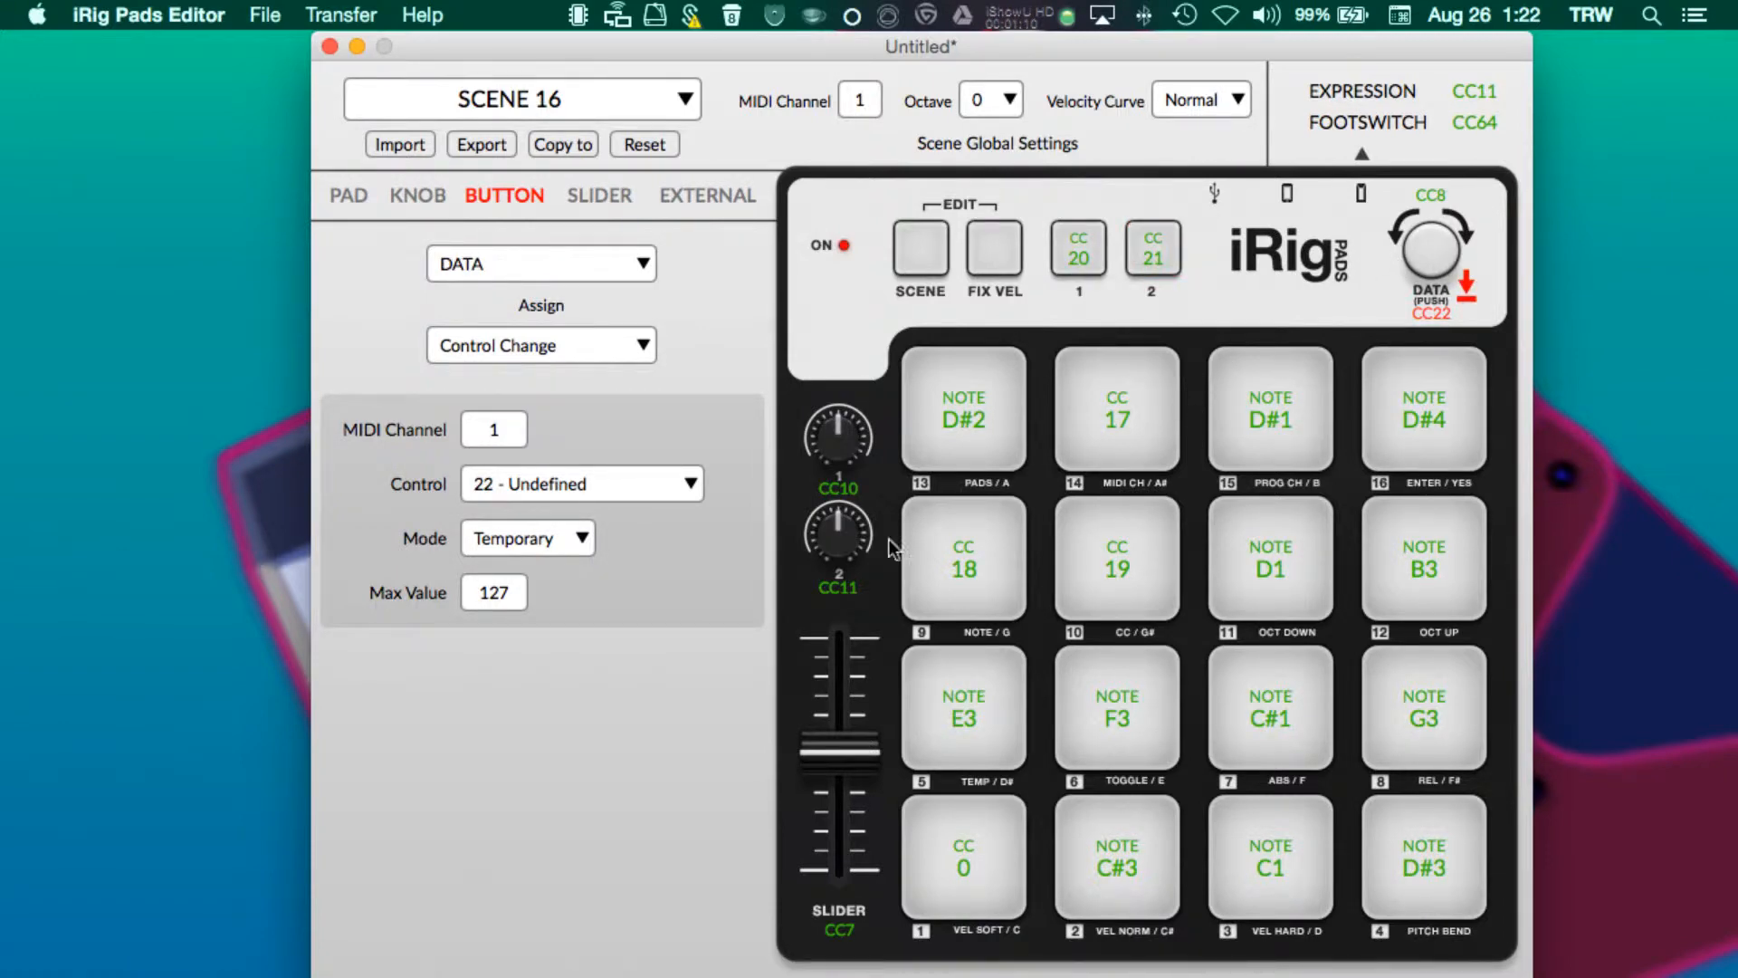
left_click(339, 17)
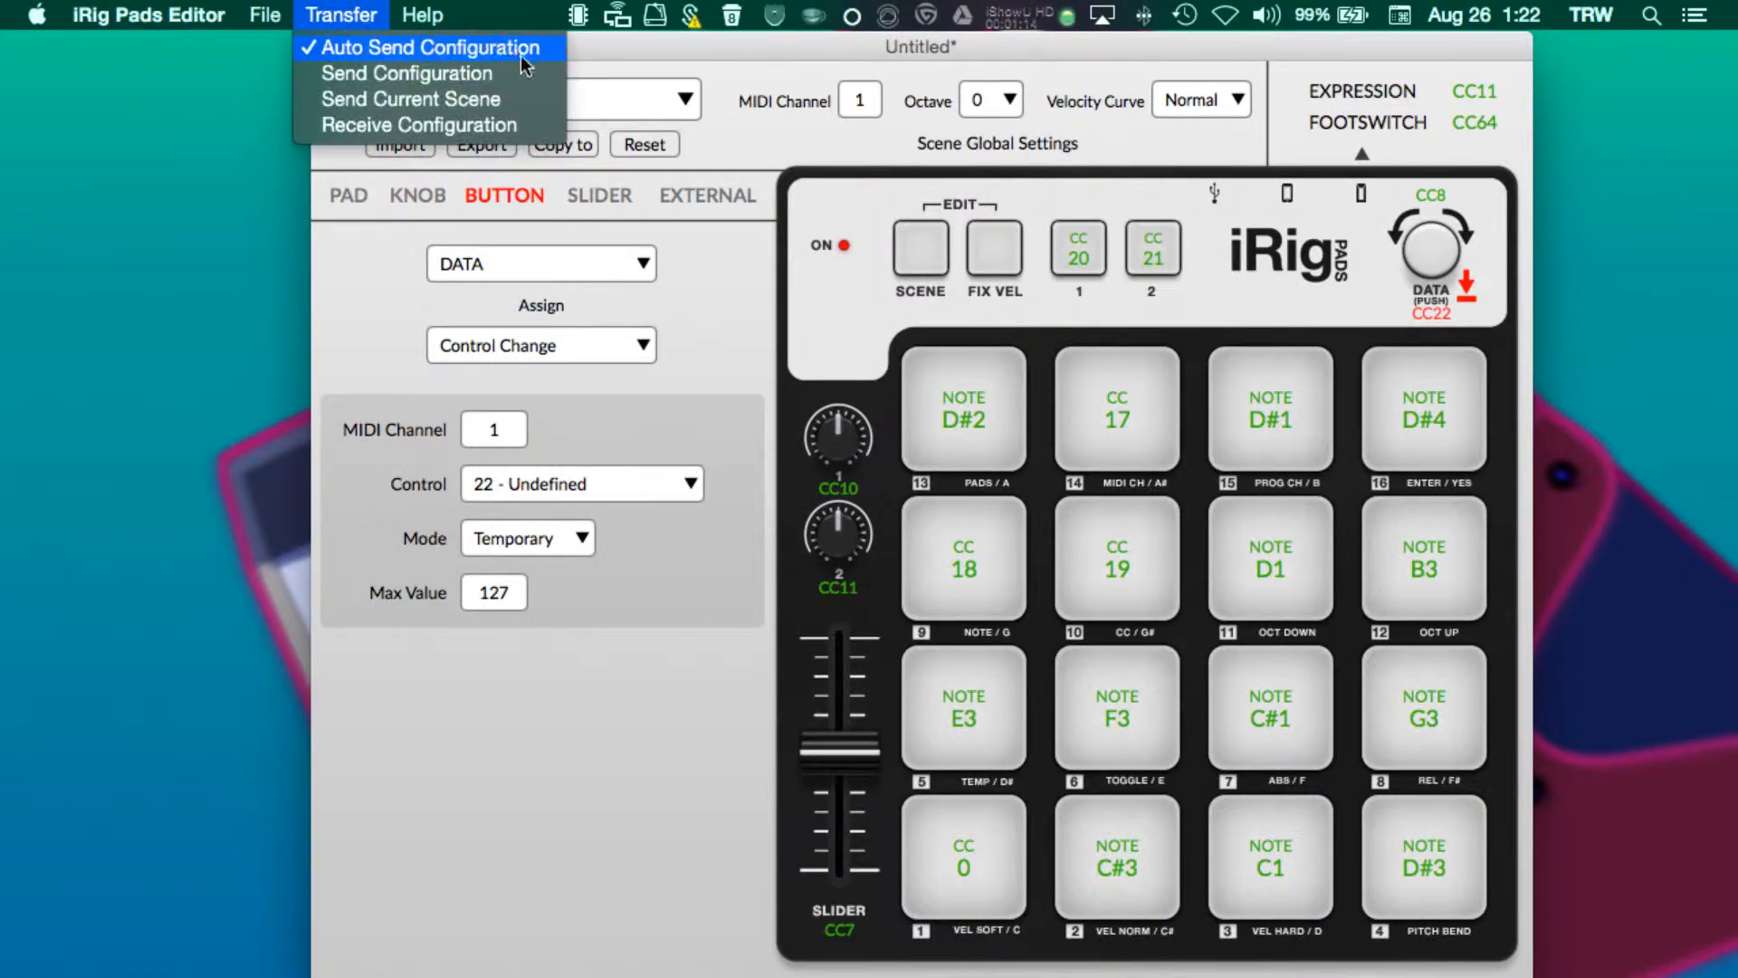
left_click(762, 61)
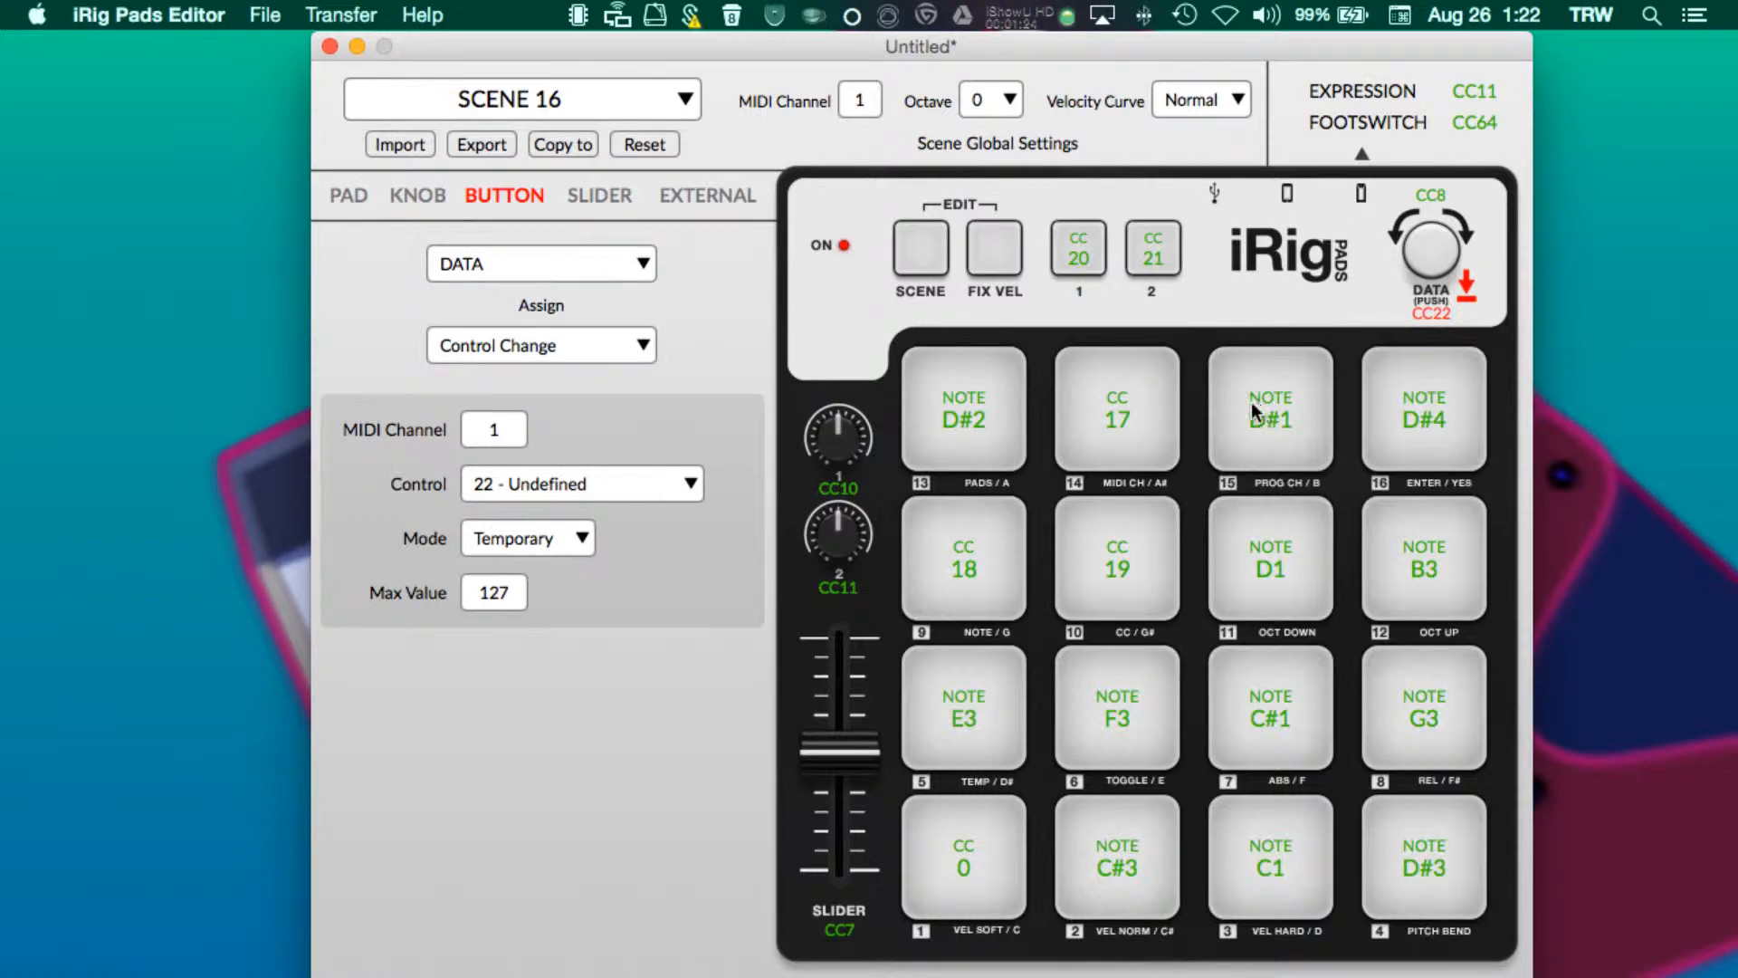
- Try switching Pad 16's assignment from Note to Control Change and back to Note
left_click(1405, 431)
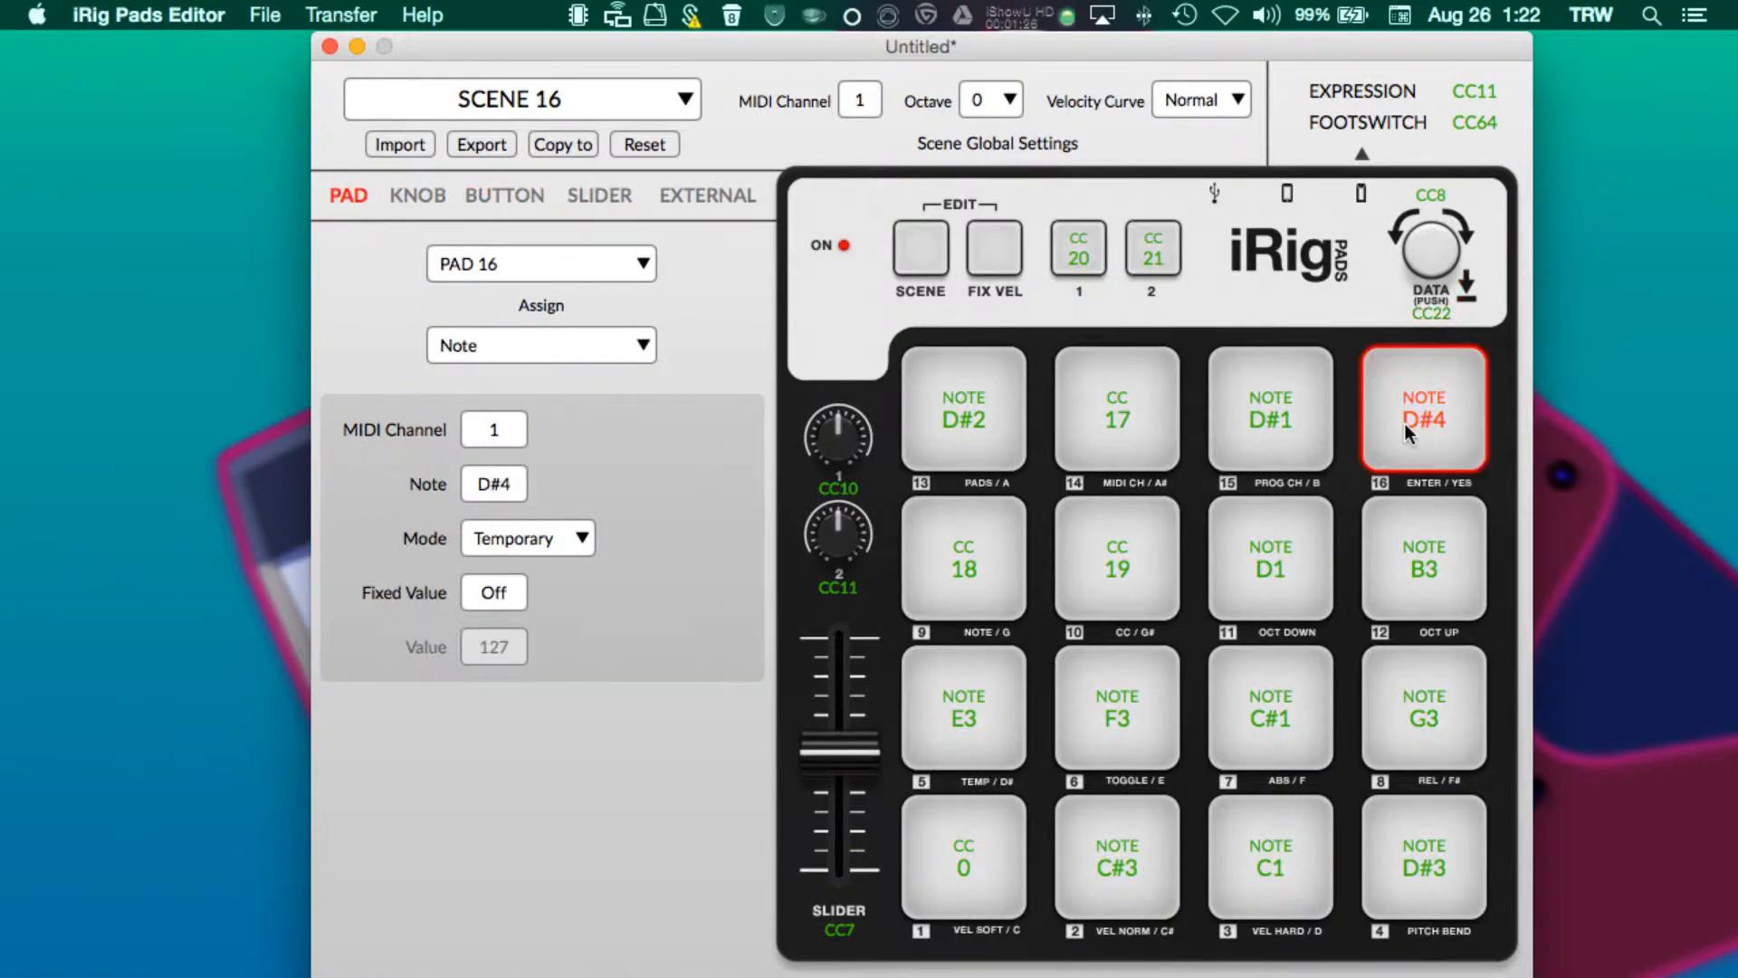
left_click(574, 264)
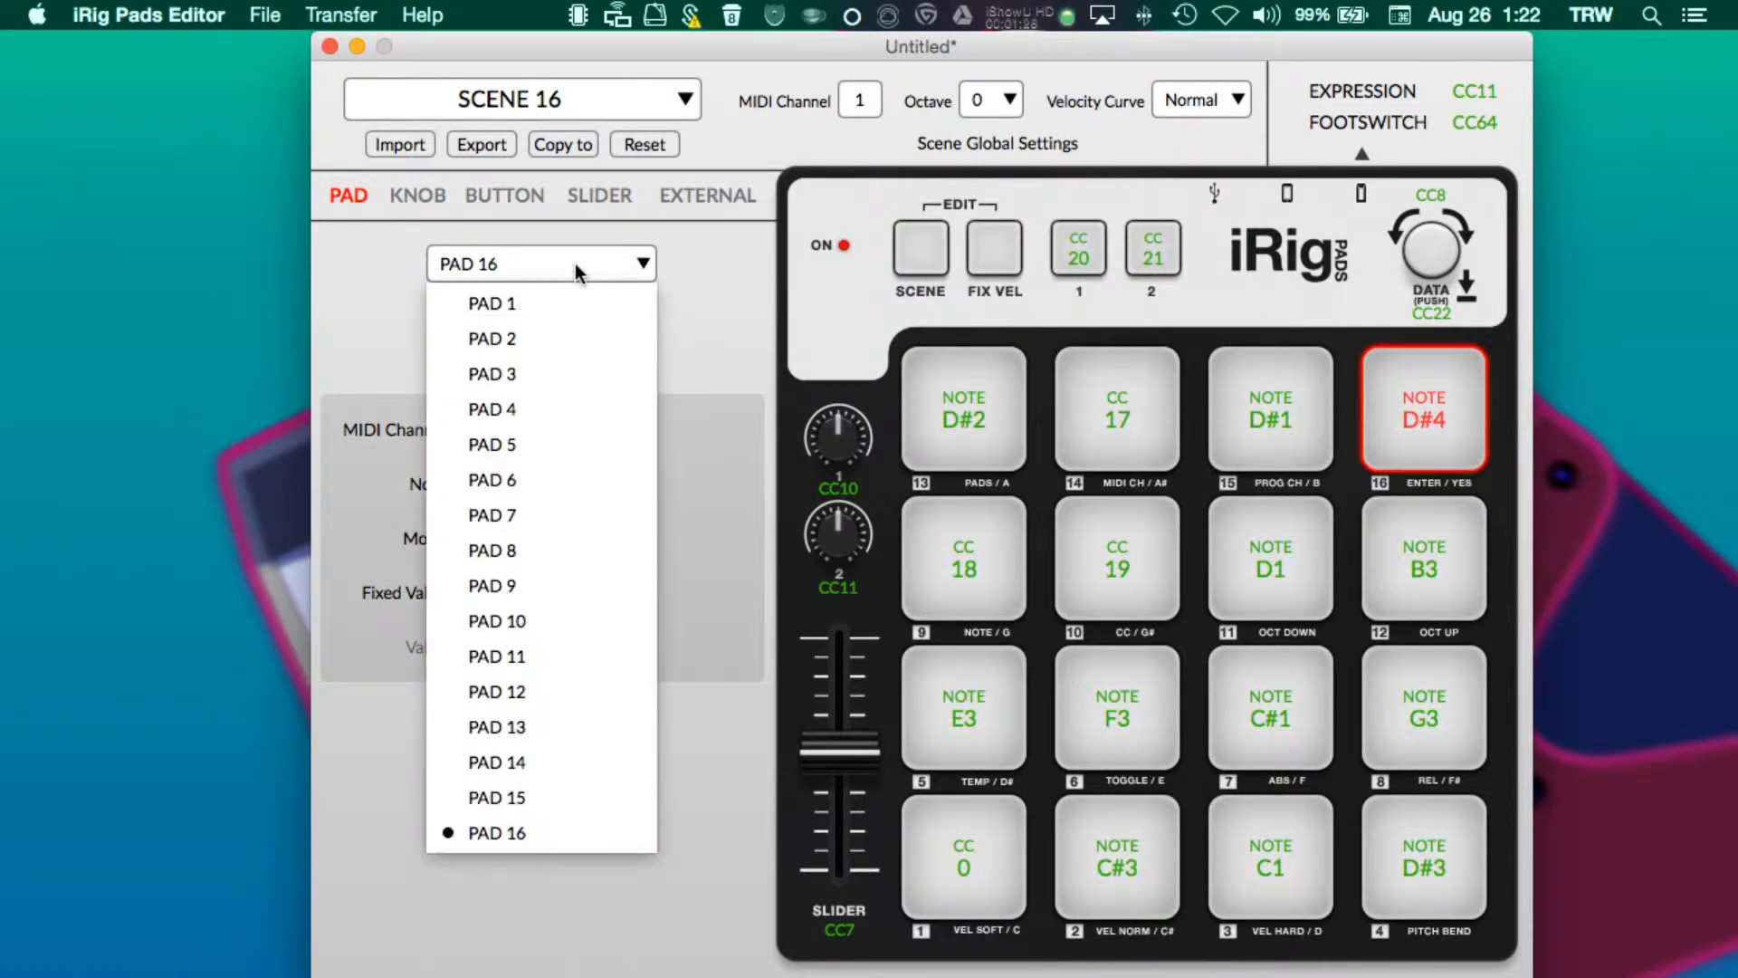
left_click(742, 293)
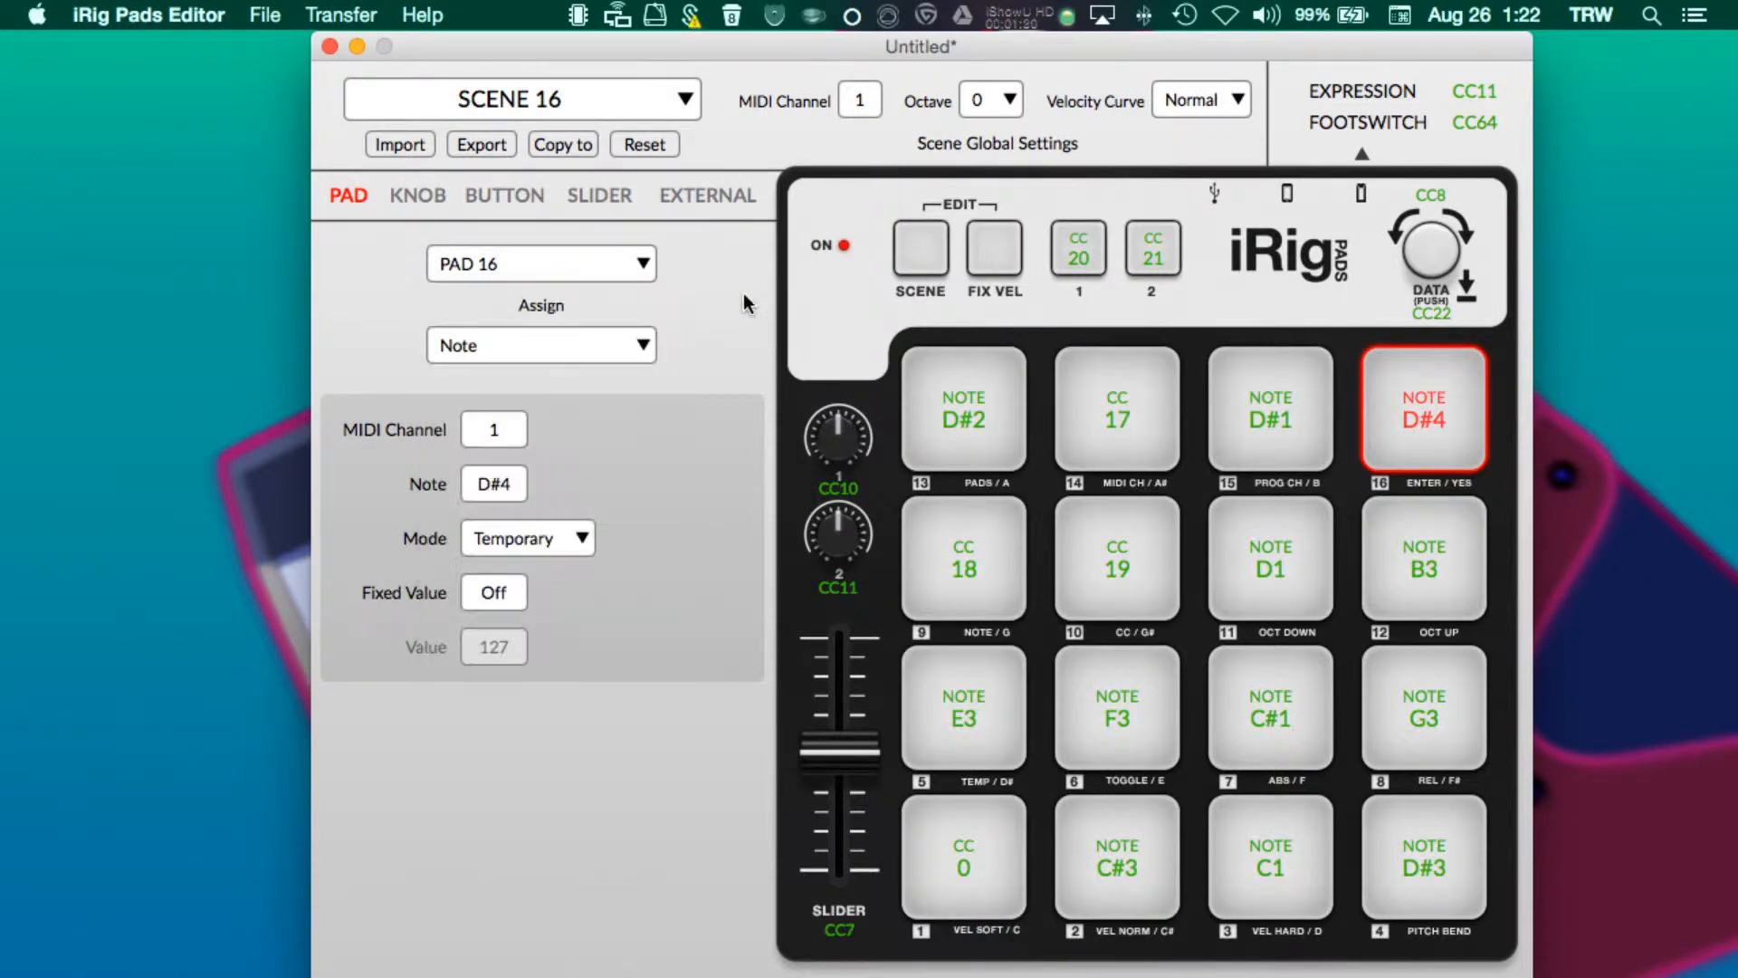
left_click(597, 344)
left_click(608, 411)
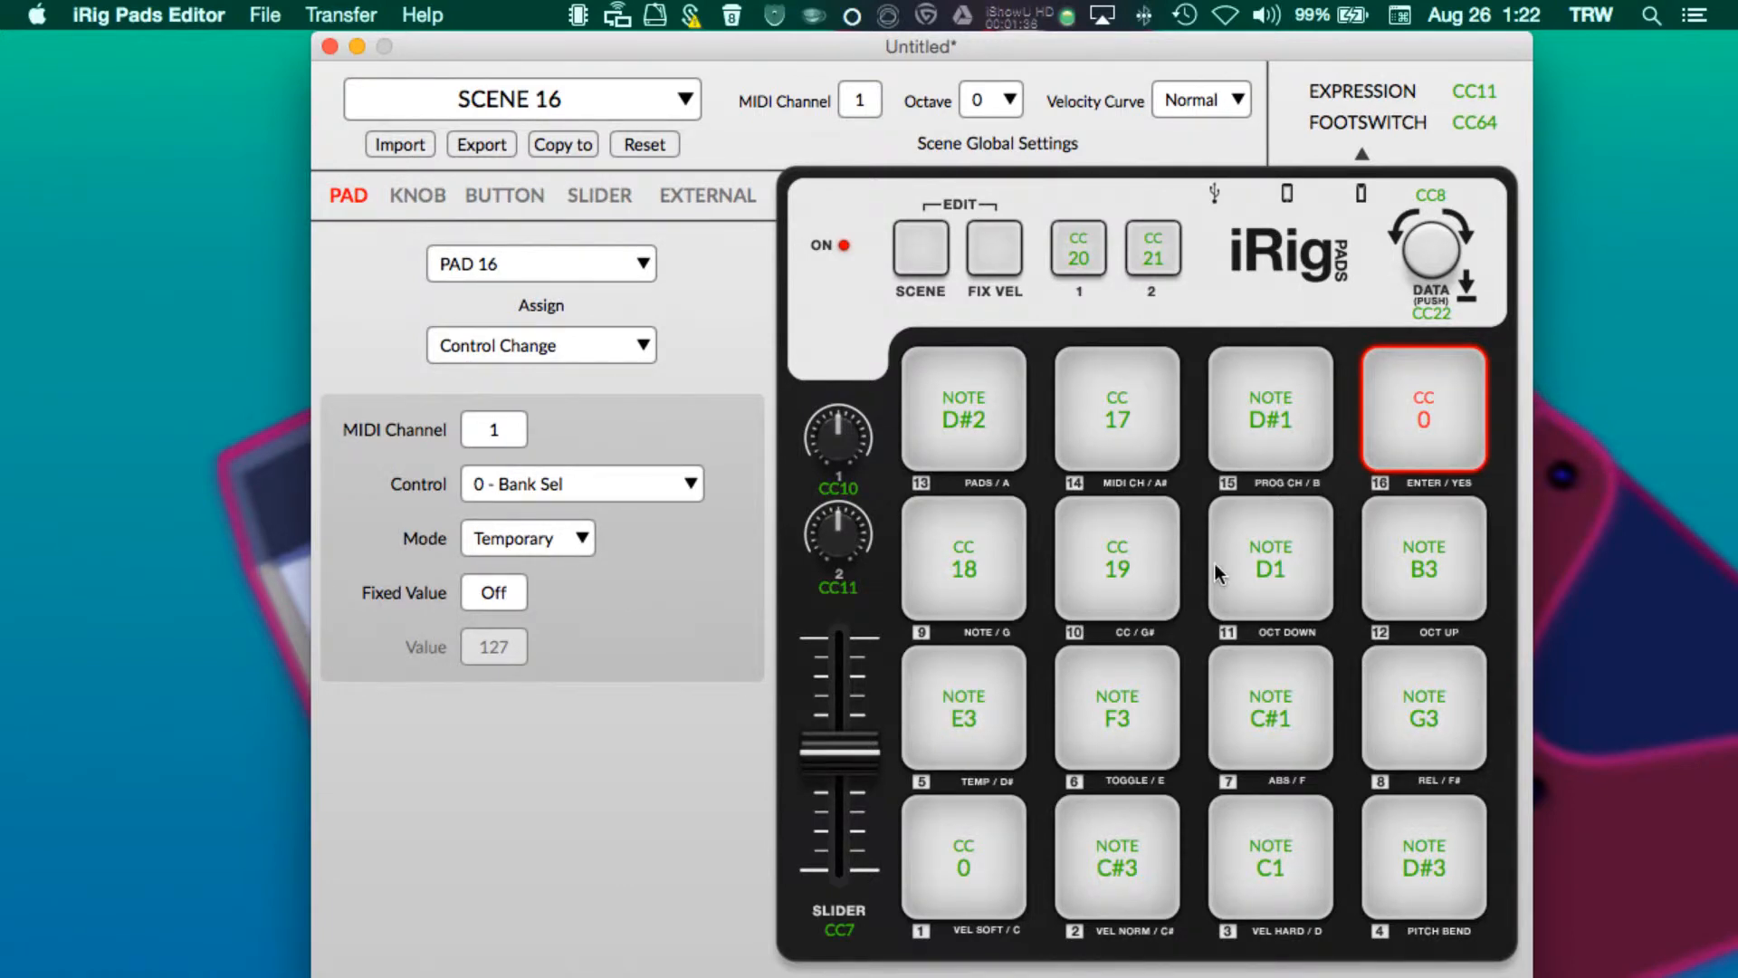
left_click(639, 342)
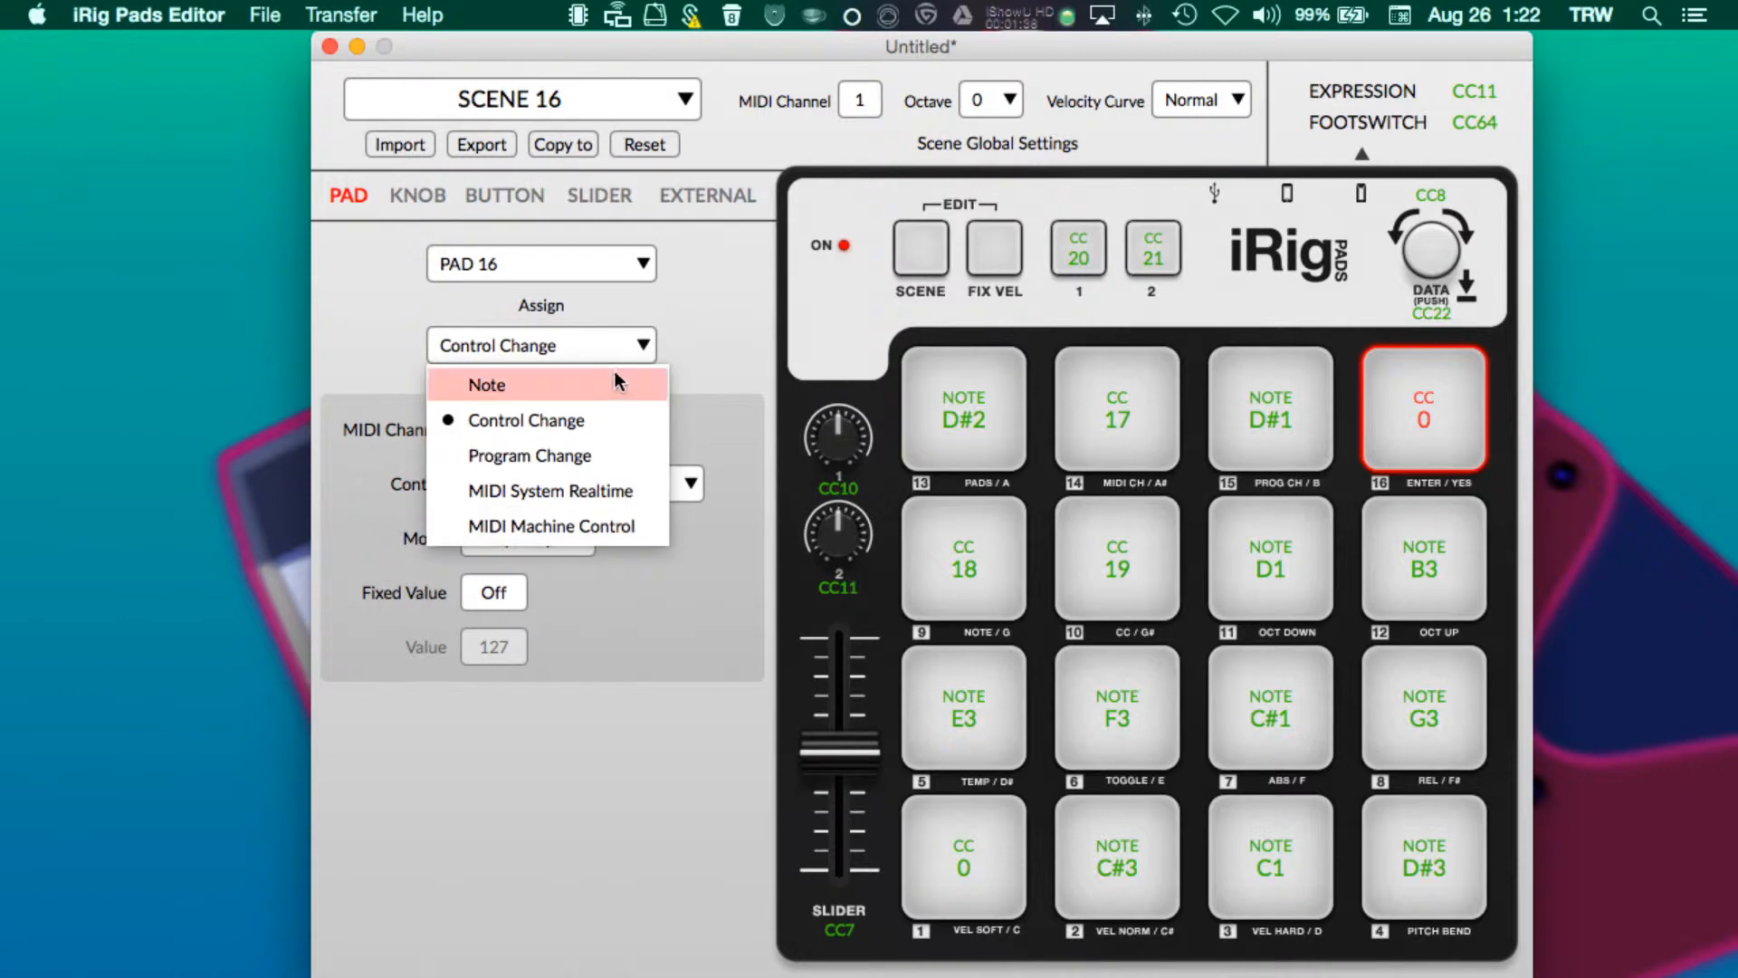
left_click(613, 373)
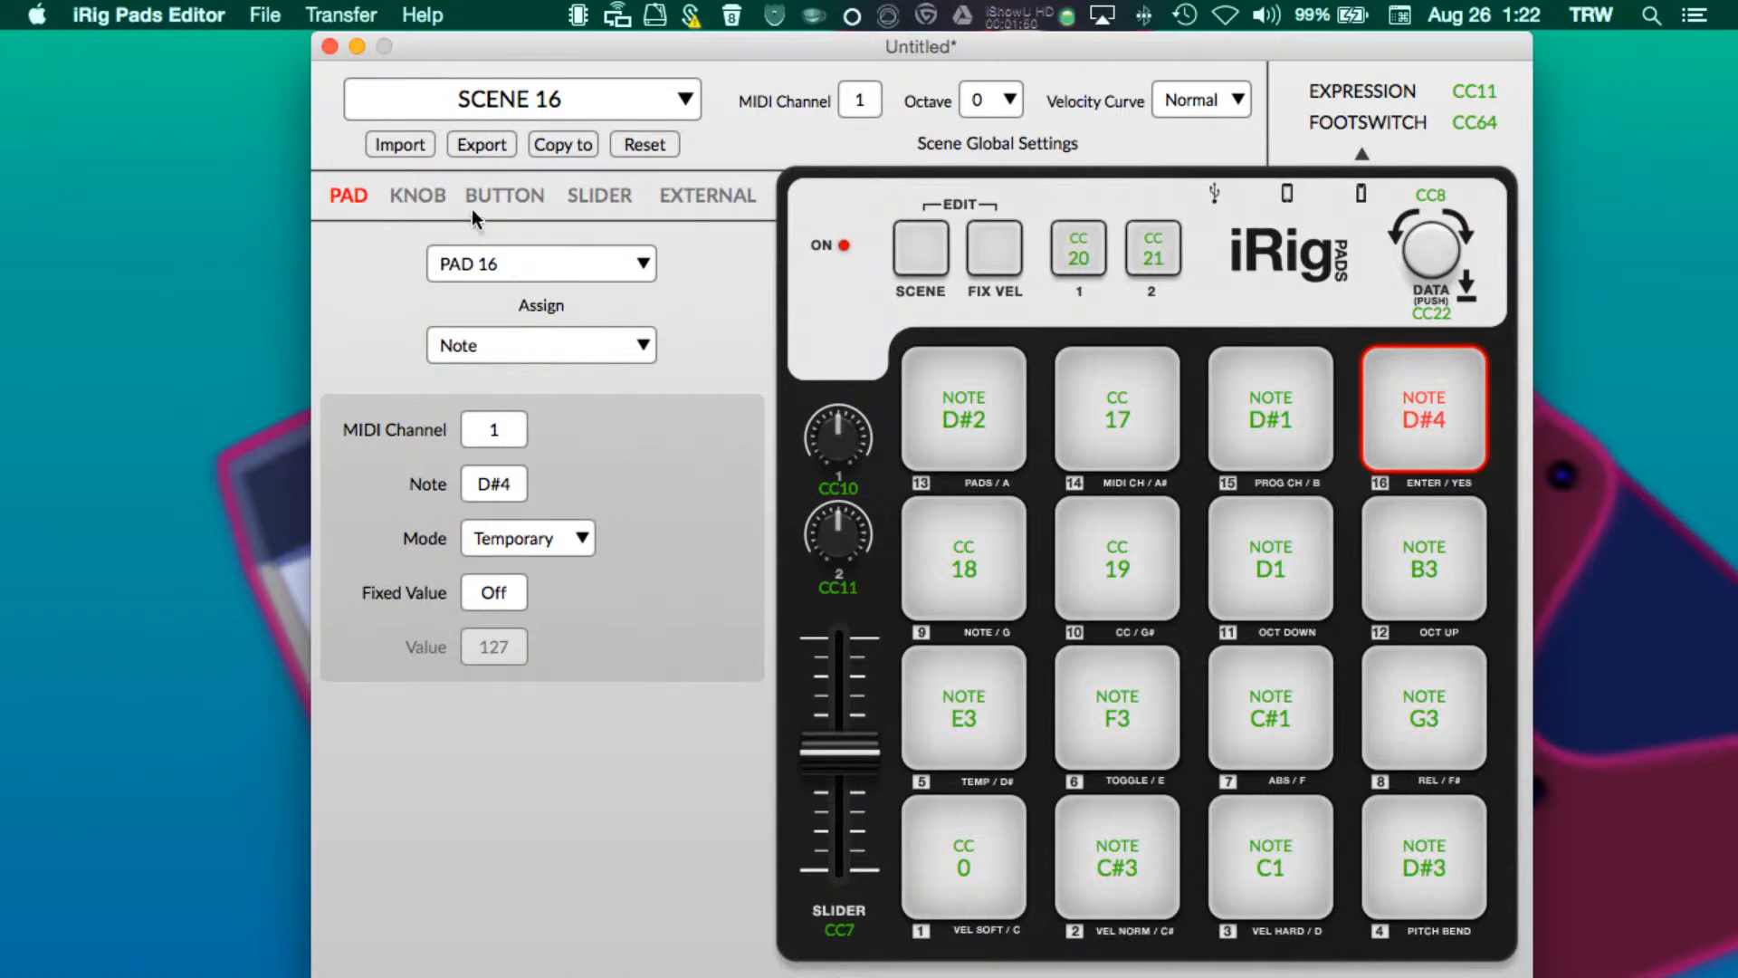
- Review the Transfer options and the DATA encoder's turn and push assignments
left_click(328, 16)
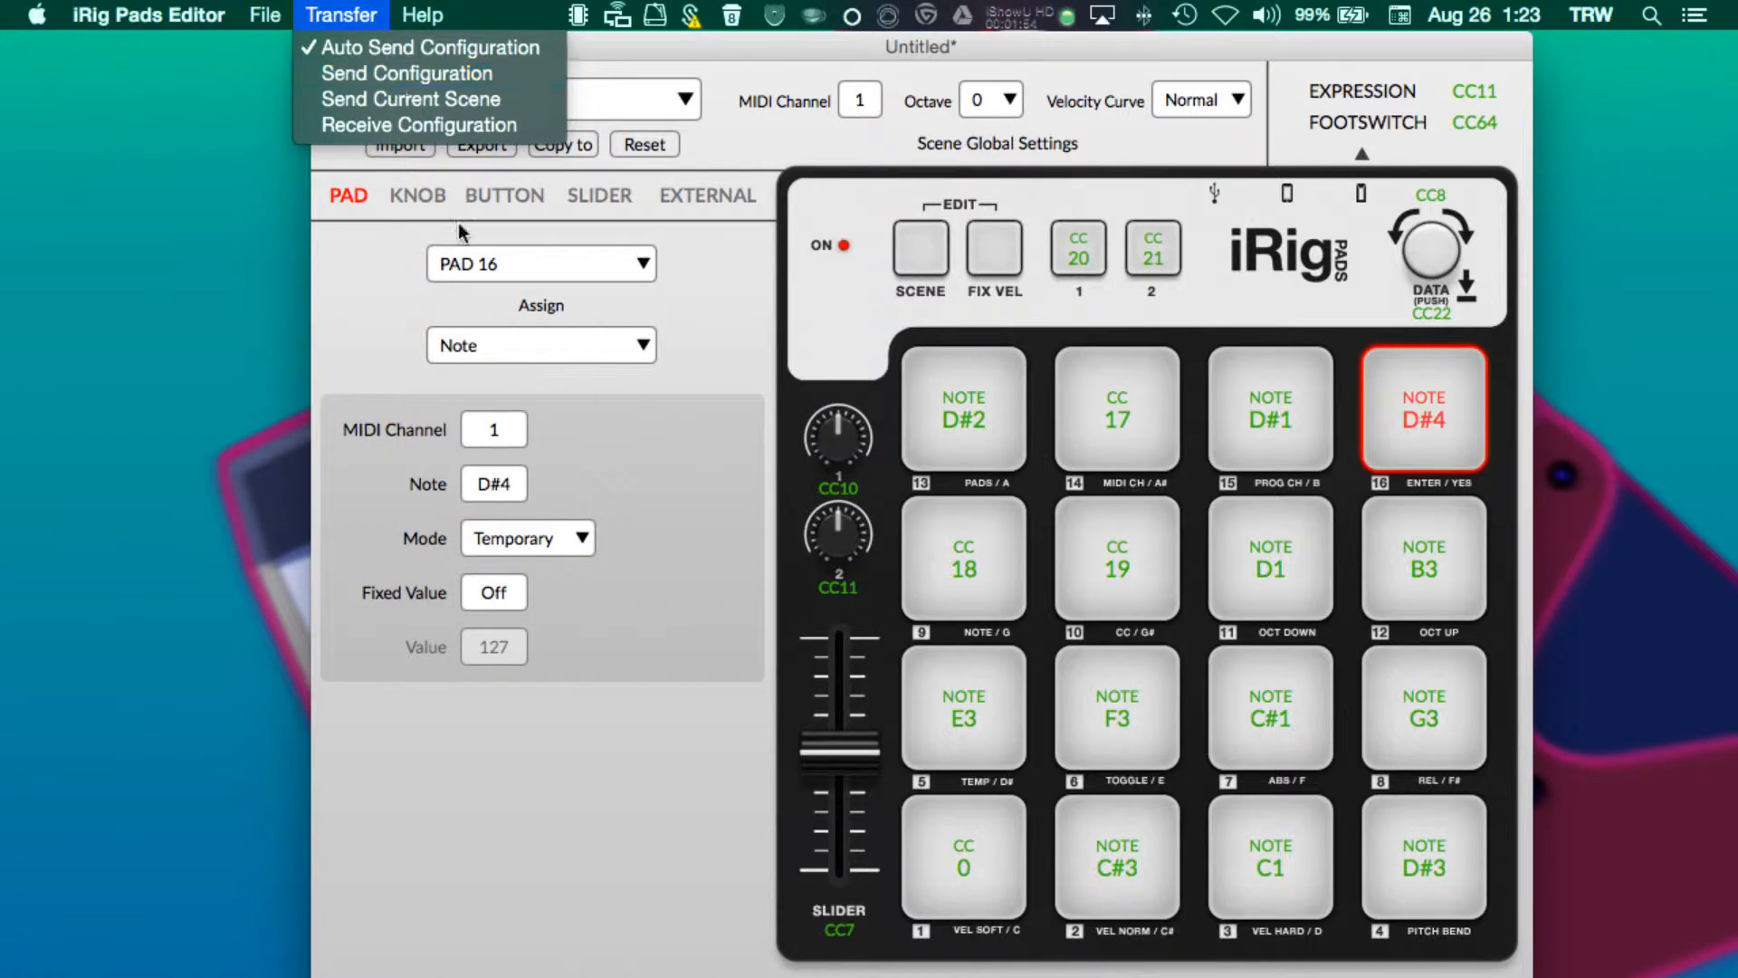
left_click(718, 559)
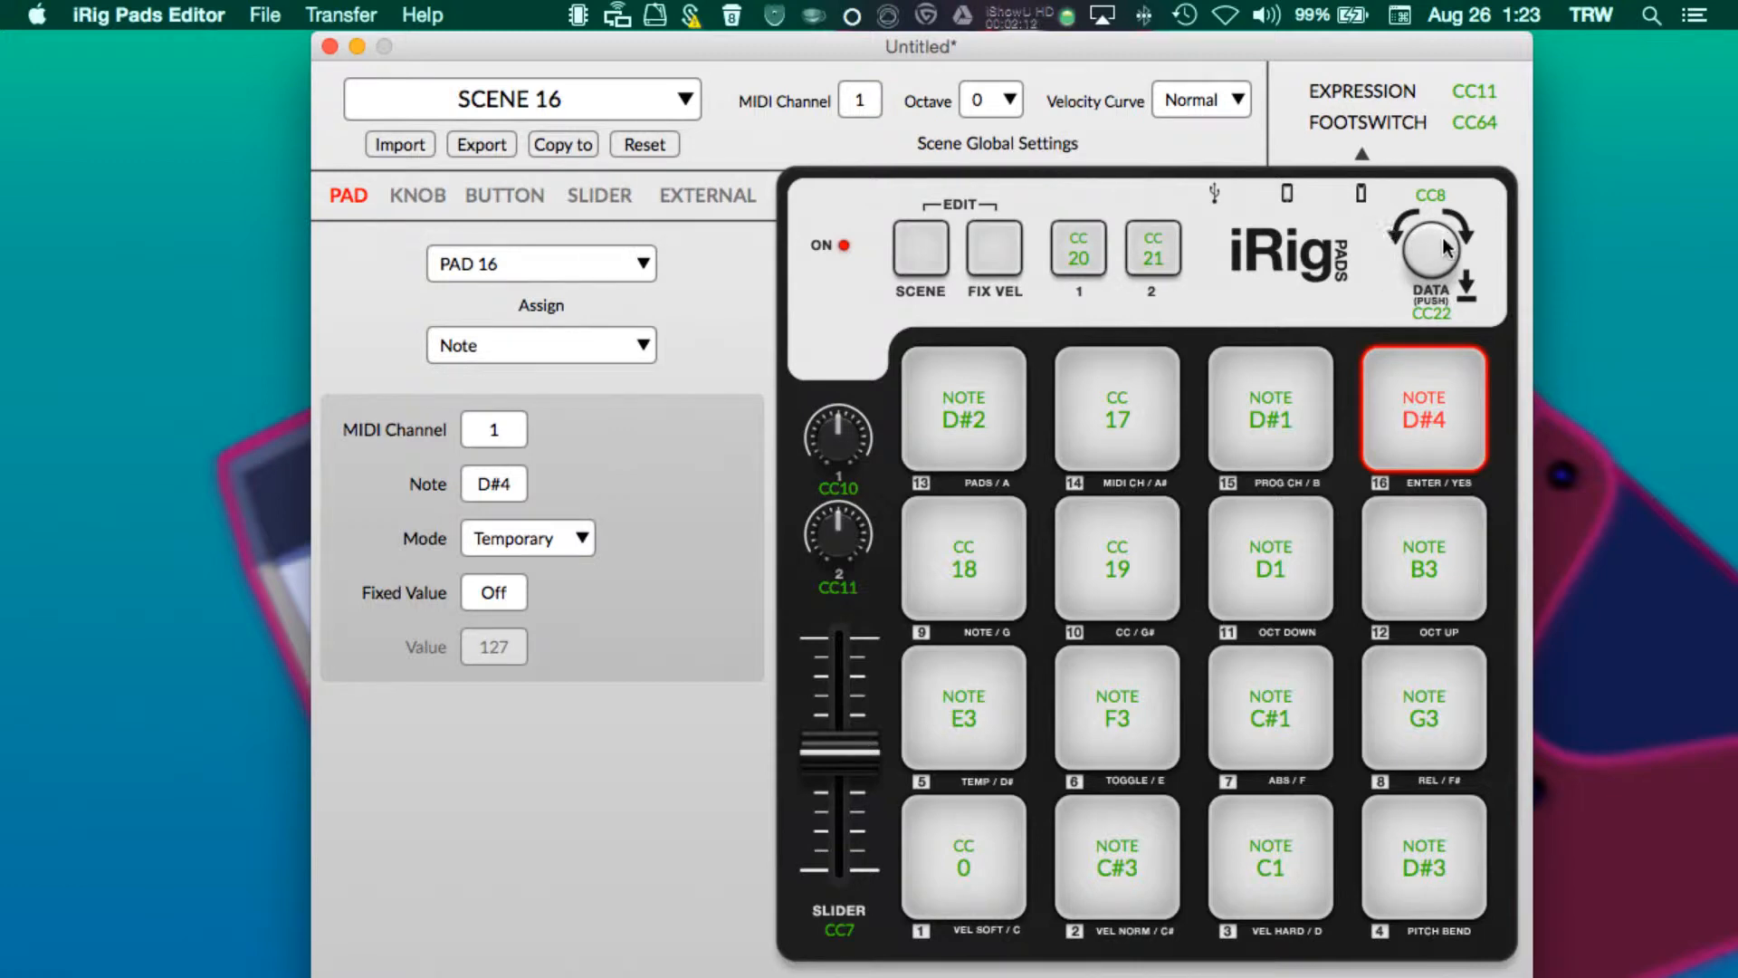
left_click(1426, 209)
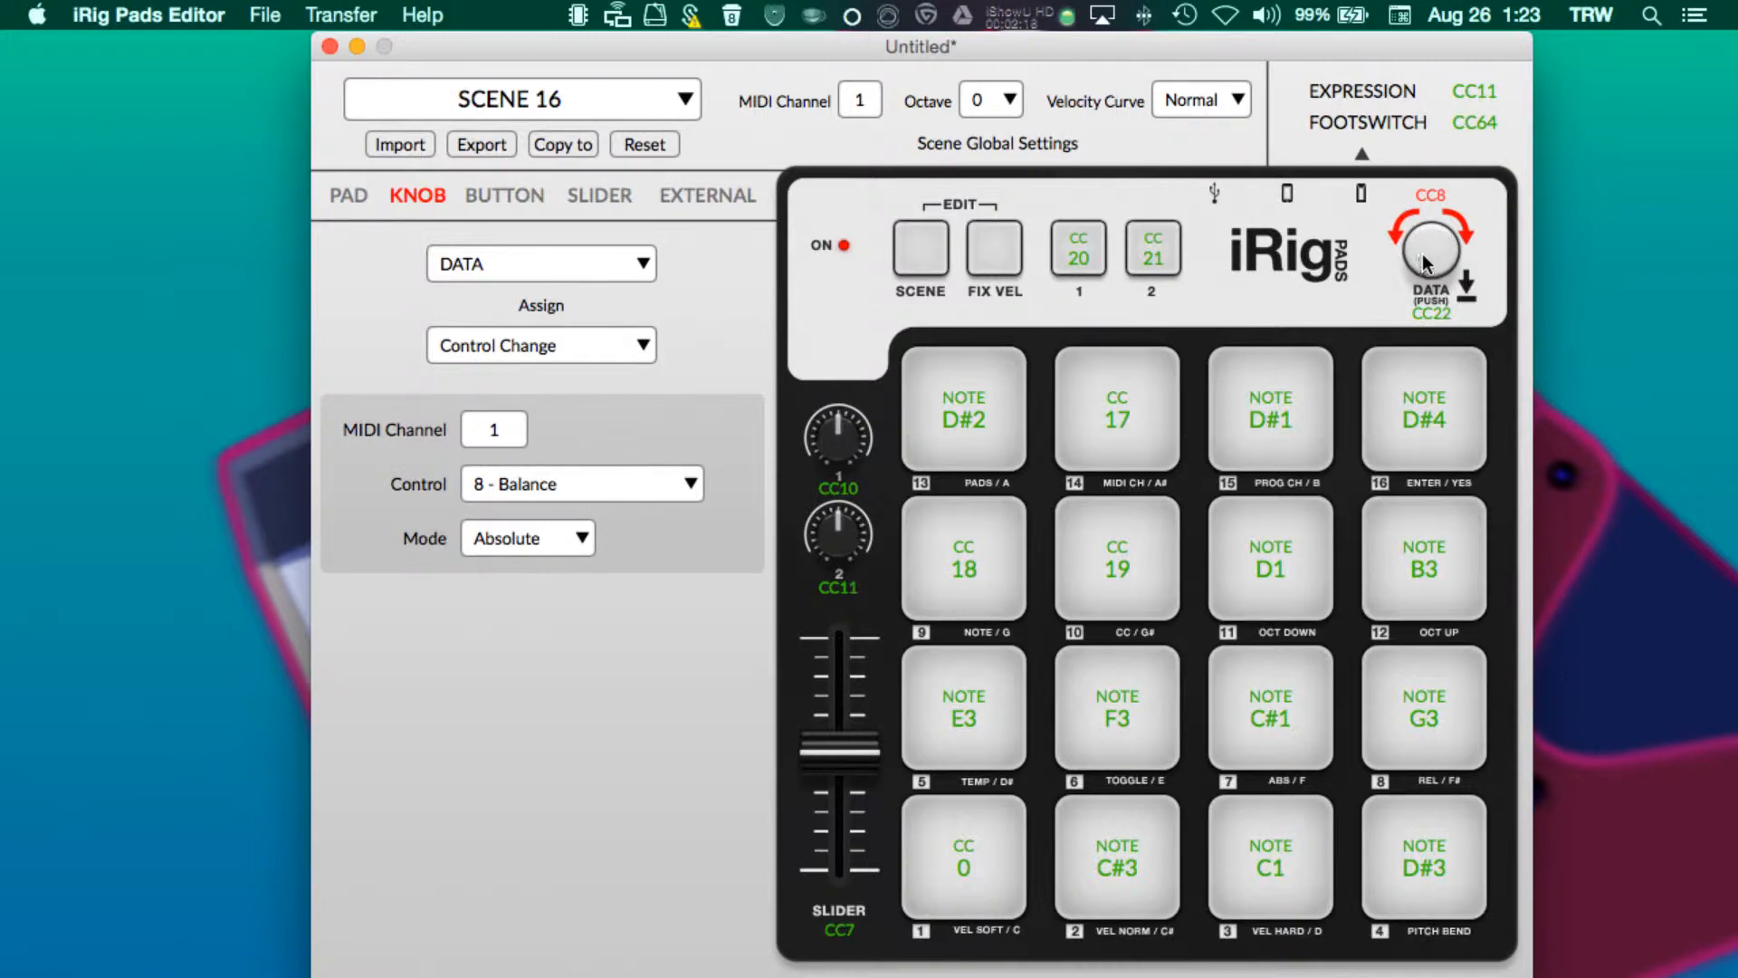
left_click(1421, 254)
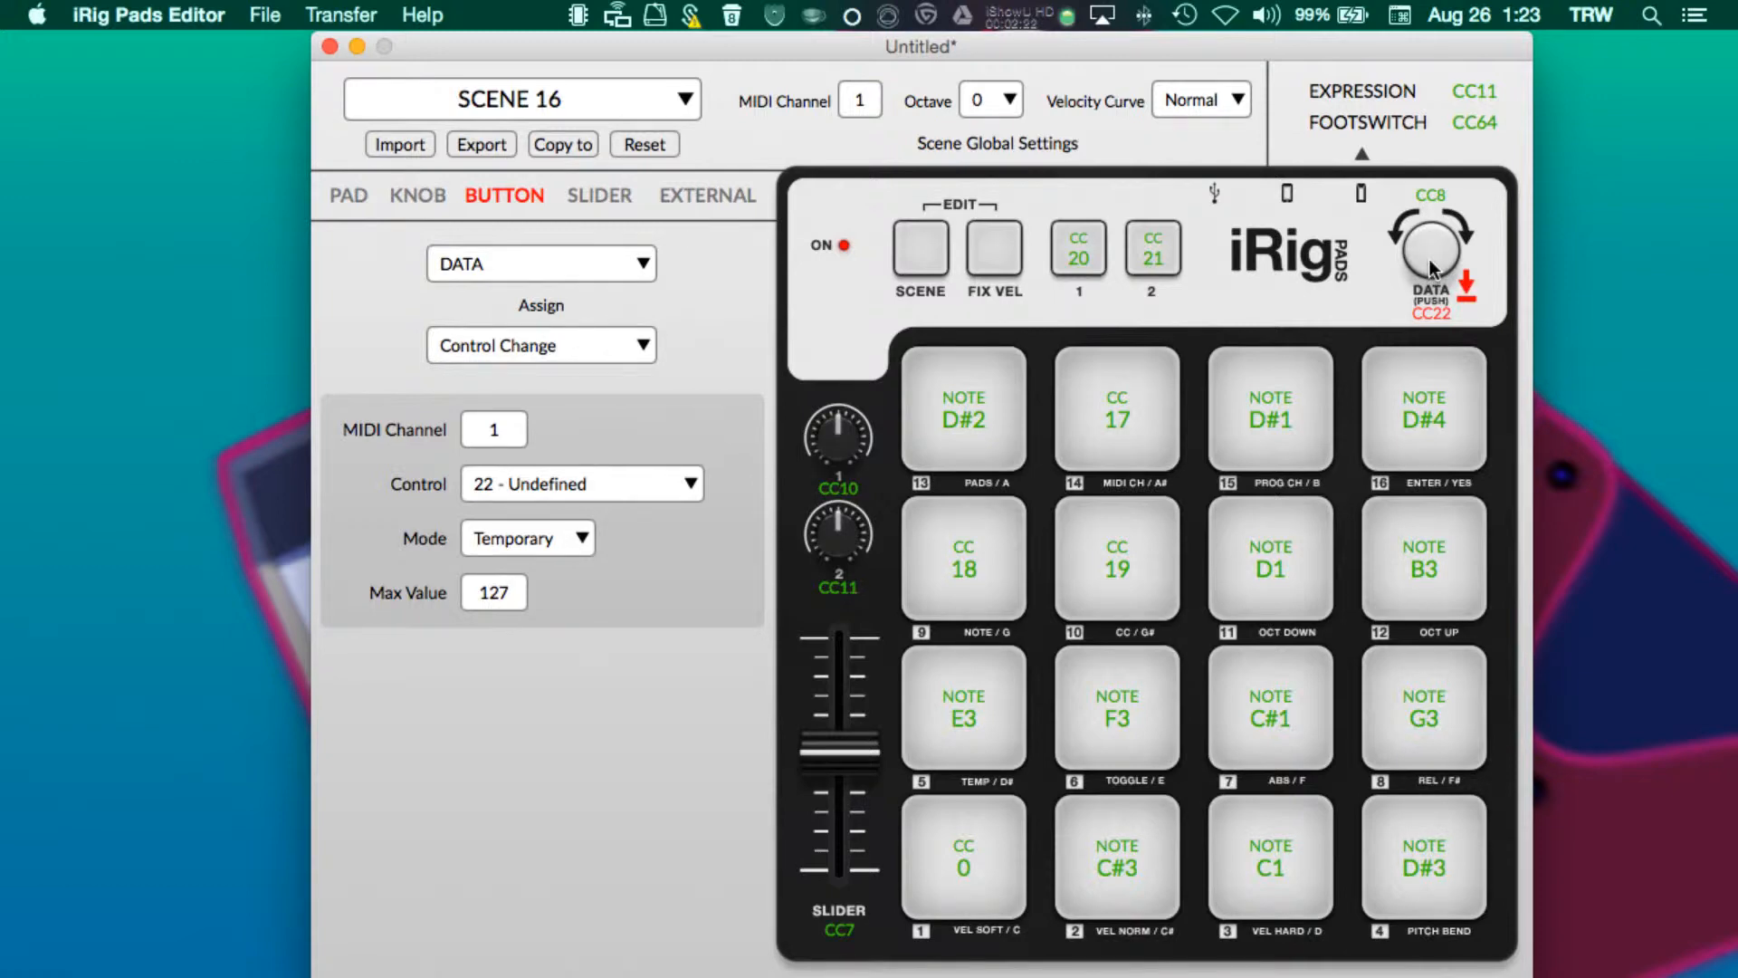
- Inspect the assignments of Button 1, Button 2, the slider, Pad 16 and Pad 12
left_click(1073, 251)
left_click(1142, 254)
left_click(1083, 251)
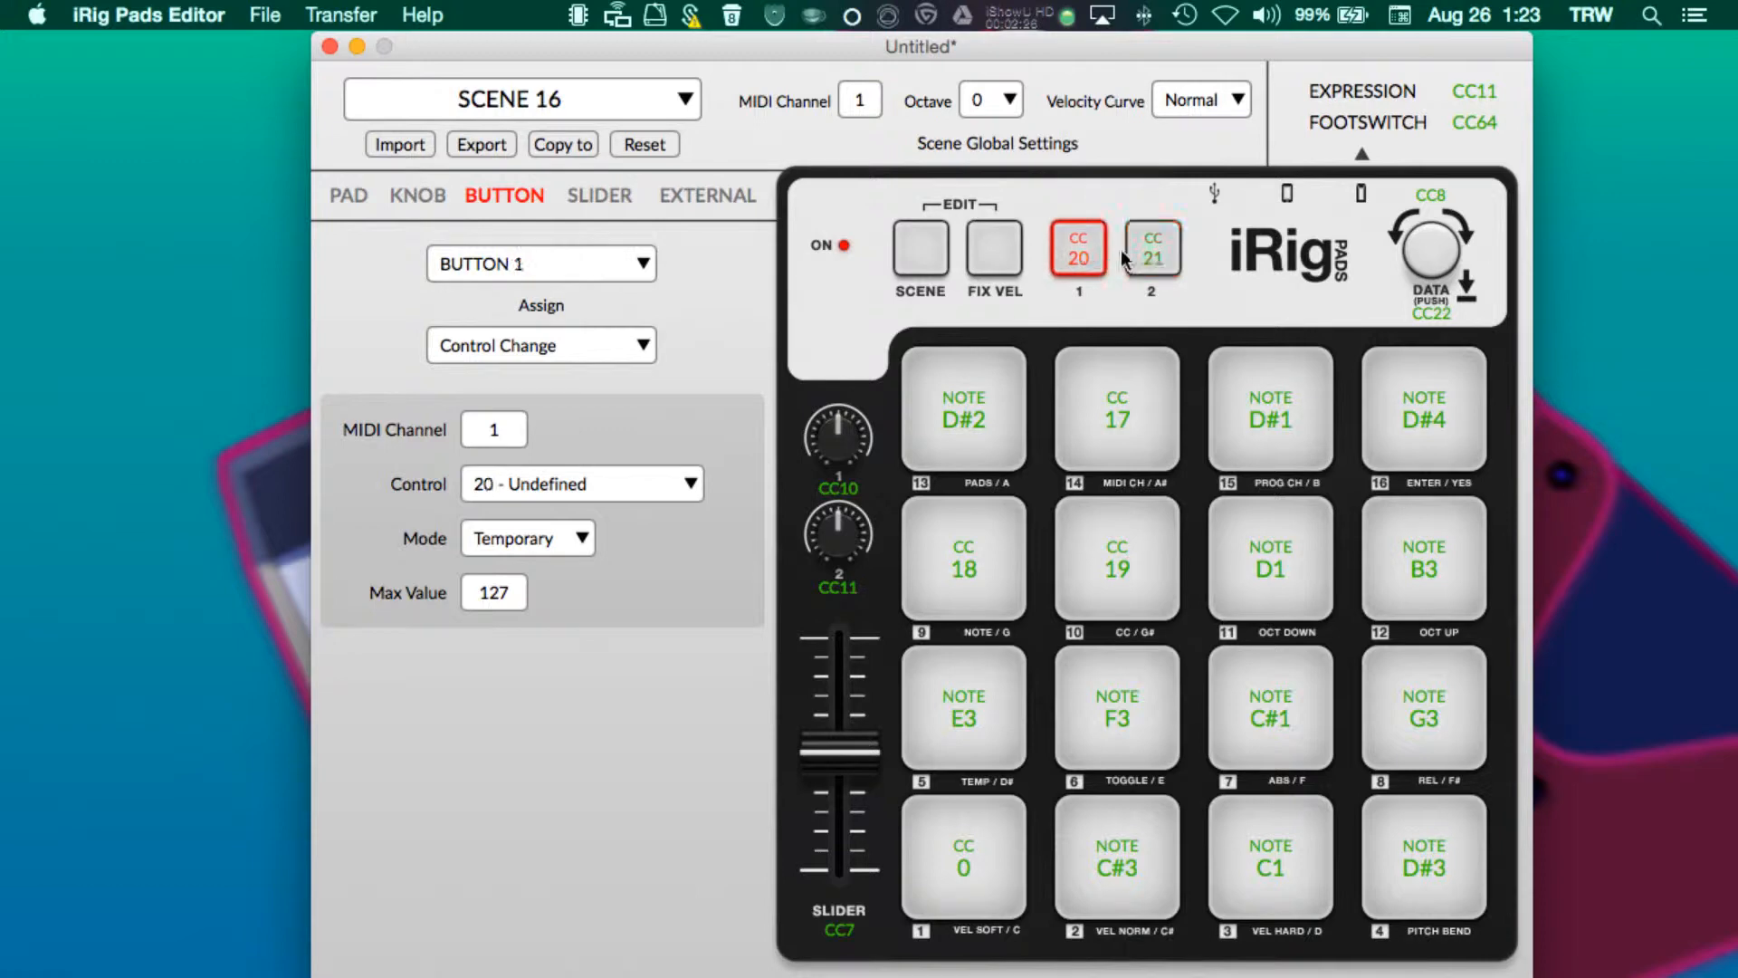
left_click(1142, 252)
left_click(1077, 246)
left_click(1152, 258)
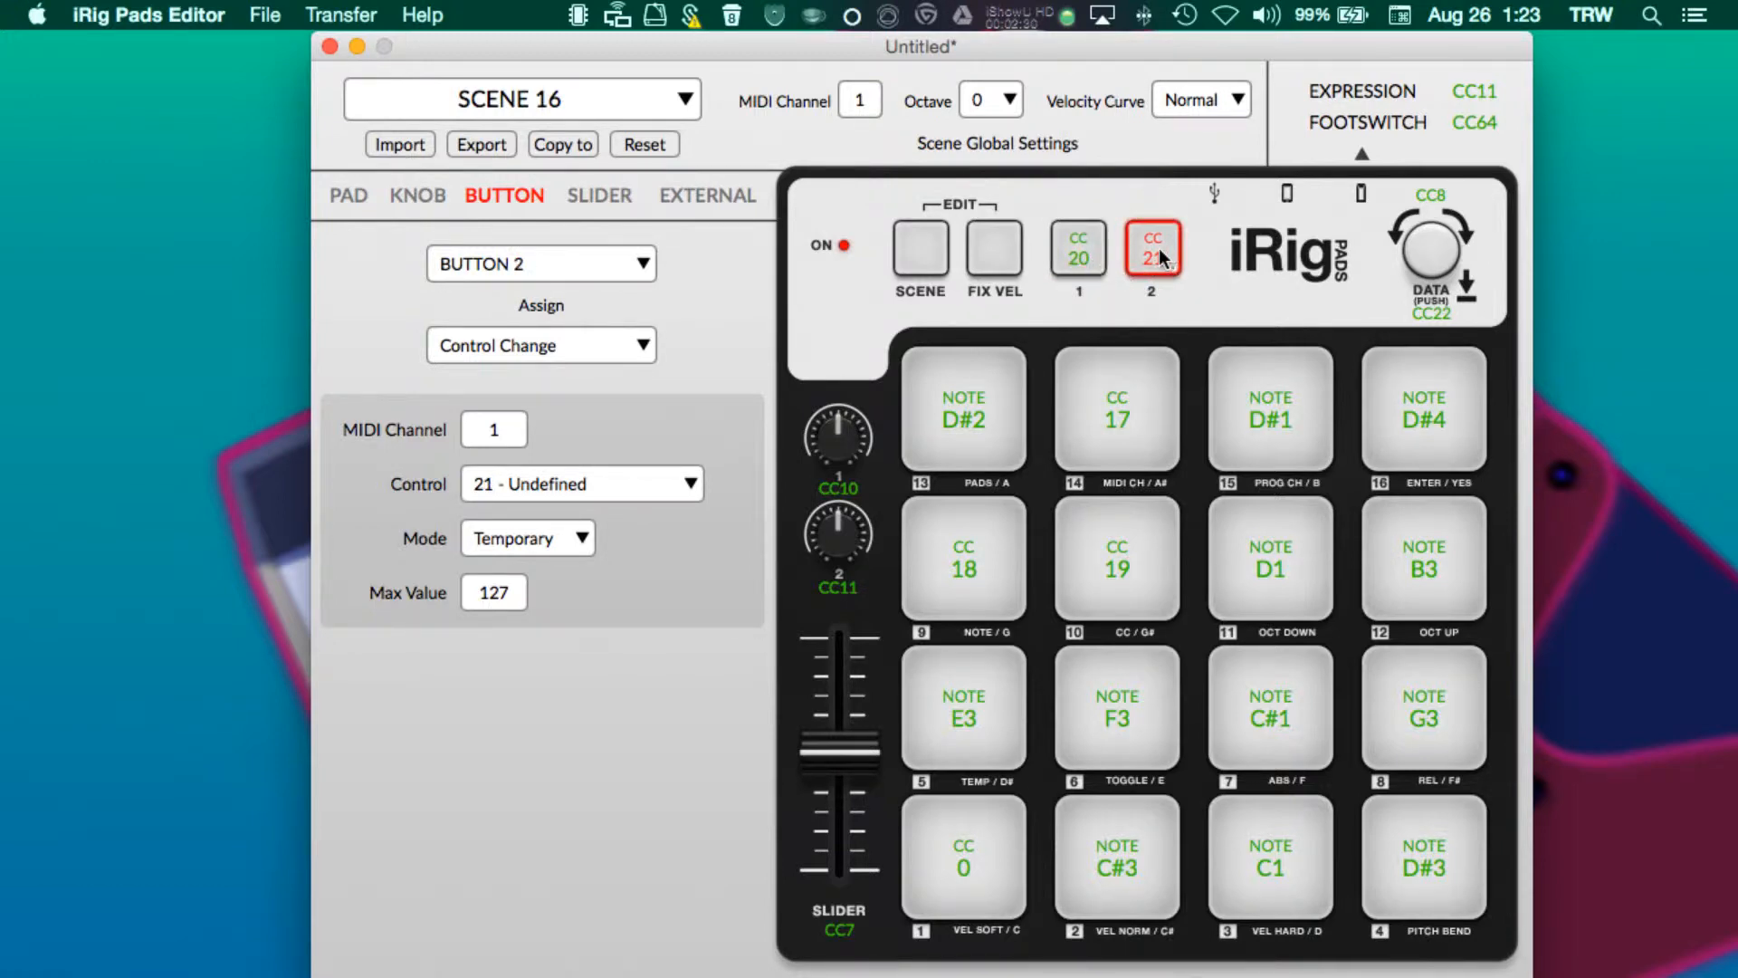
left_click(839, 756)
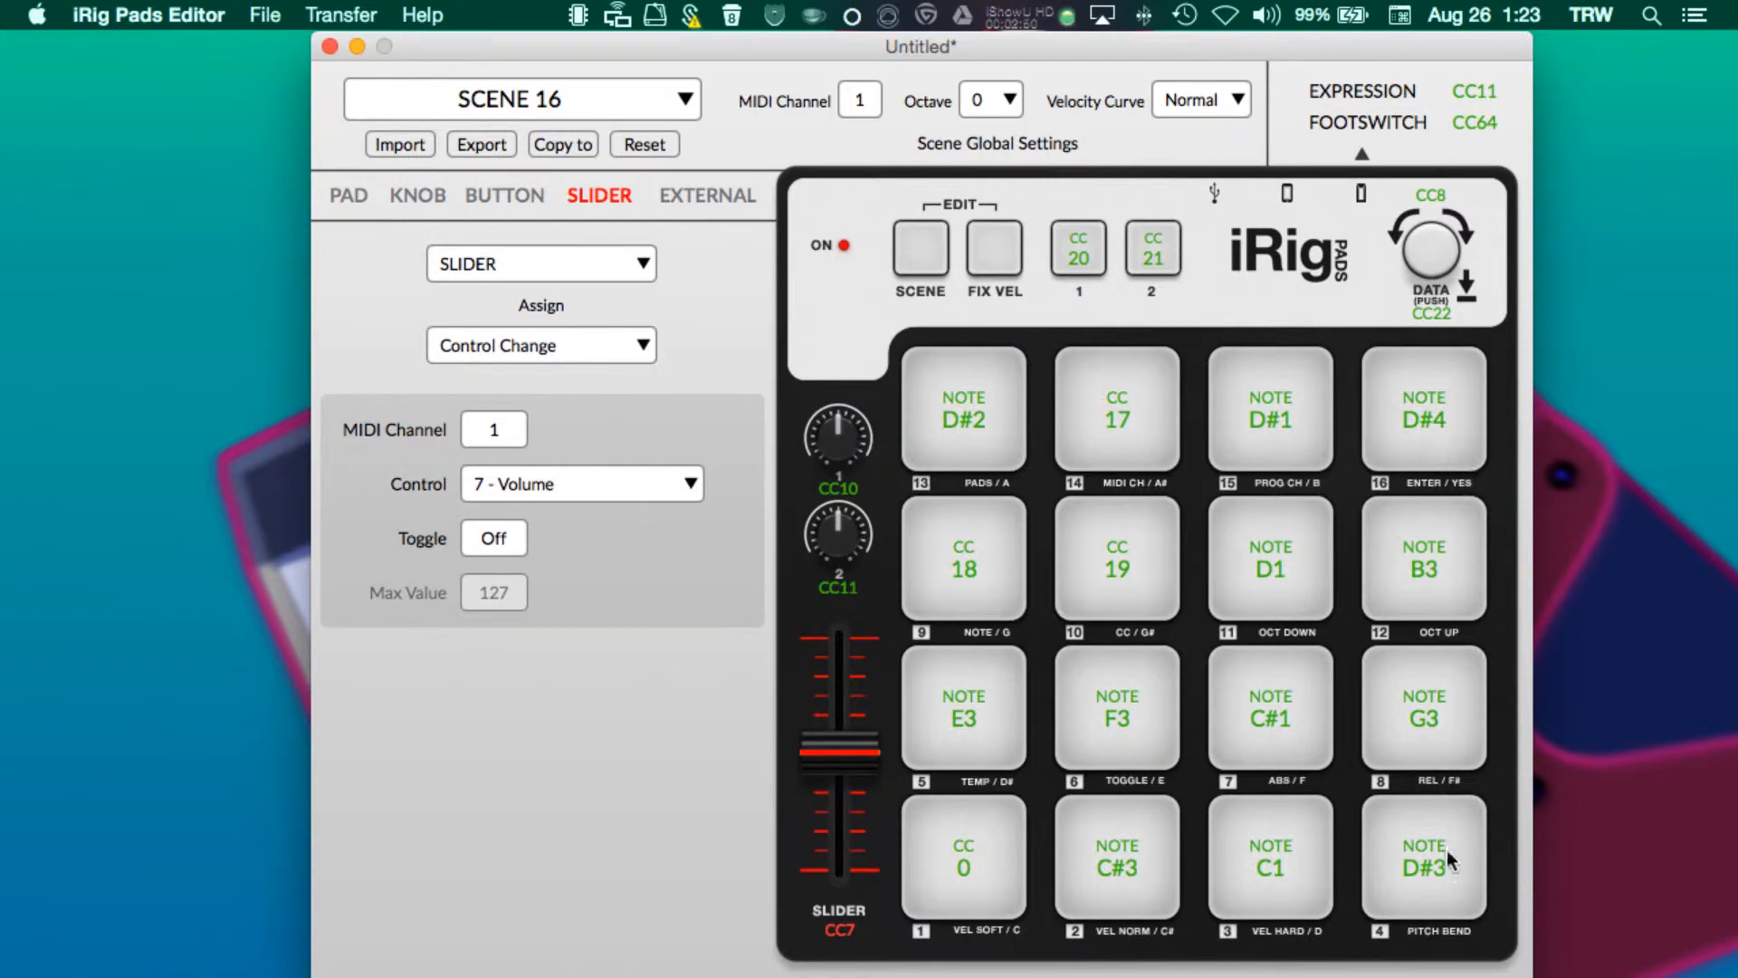
left_click(1436, 414)
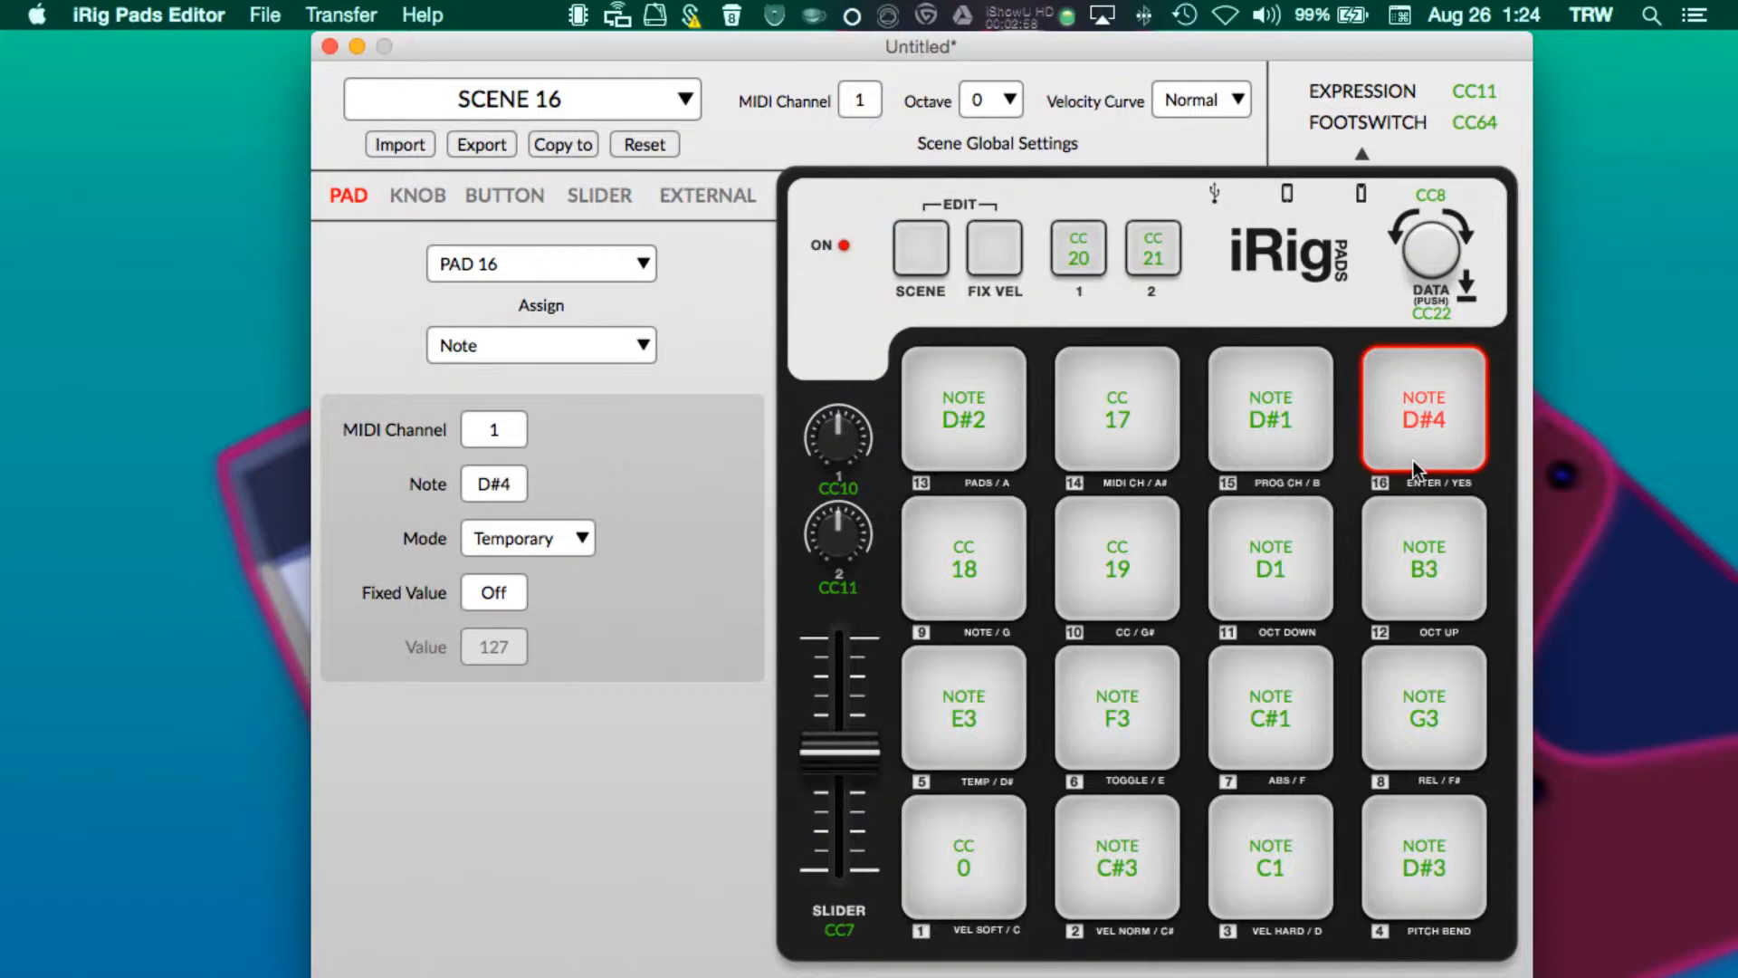
left_click(1430, 556)
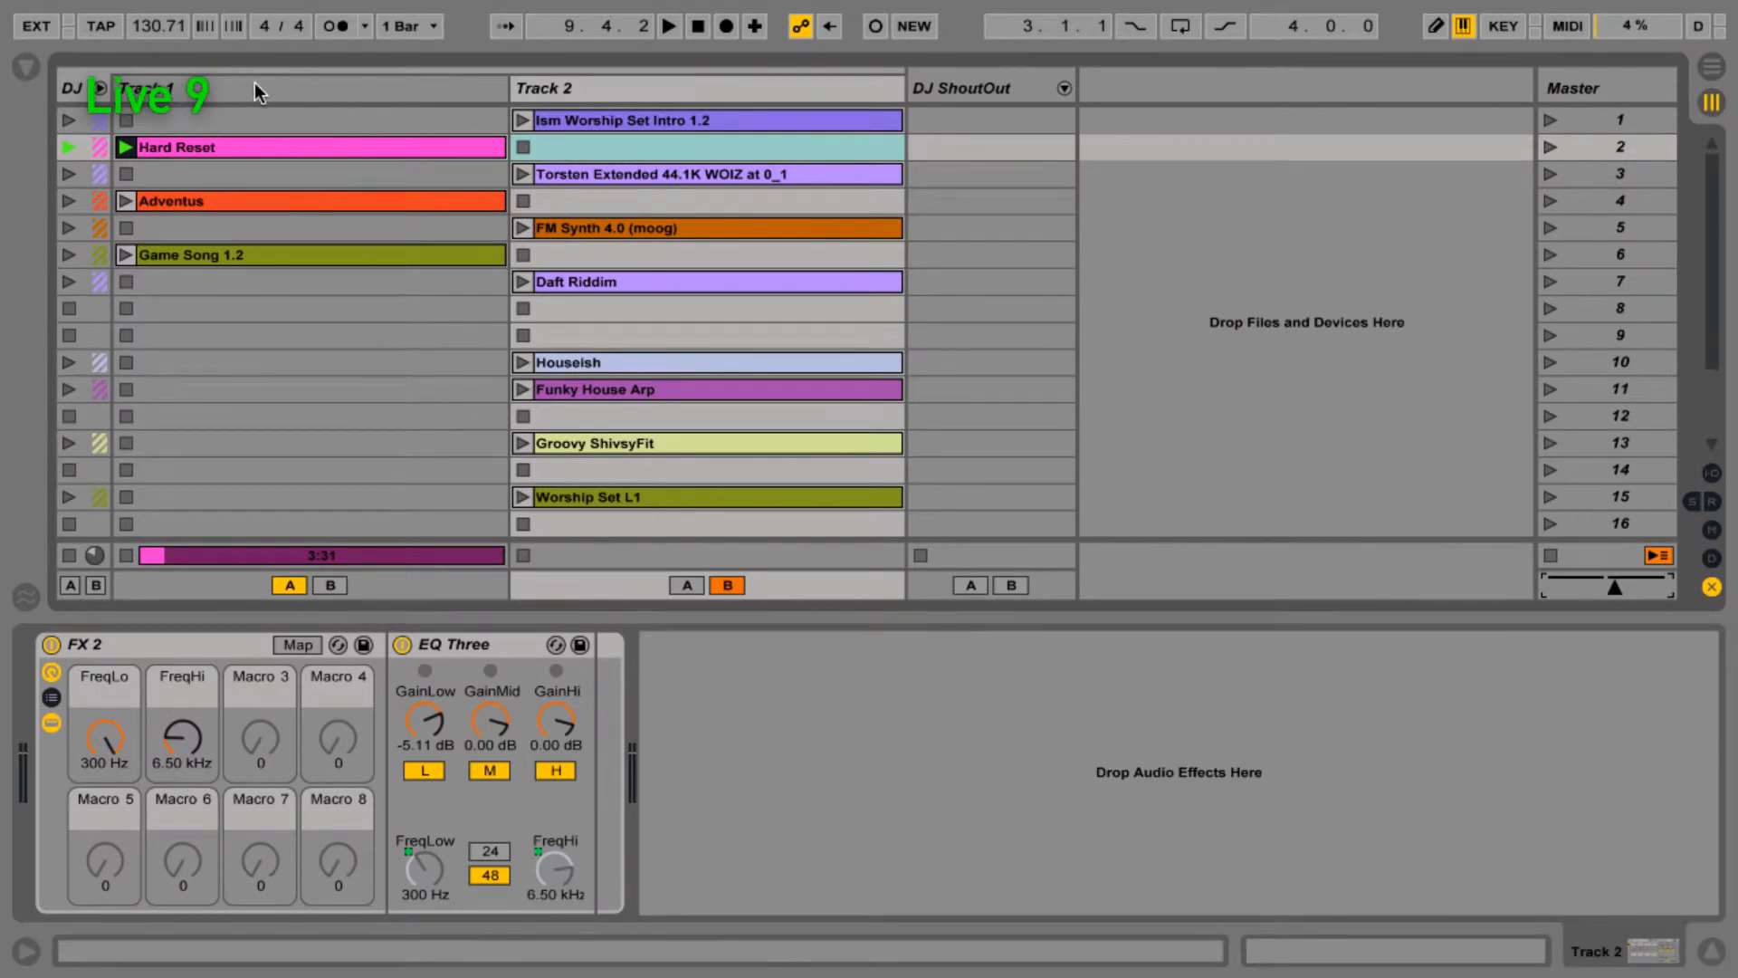
- Switch to Live and select Track 2's first clip, Ism Worship Set Intro 1.2
left_click(253, 83)
left_click(605, 94)
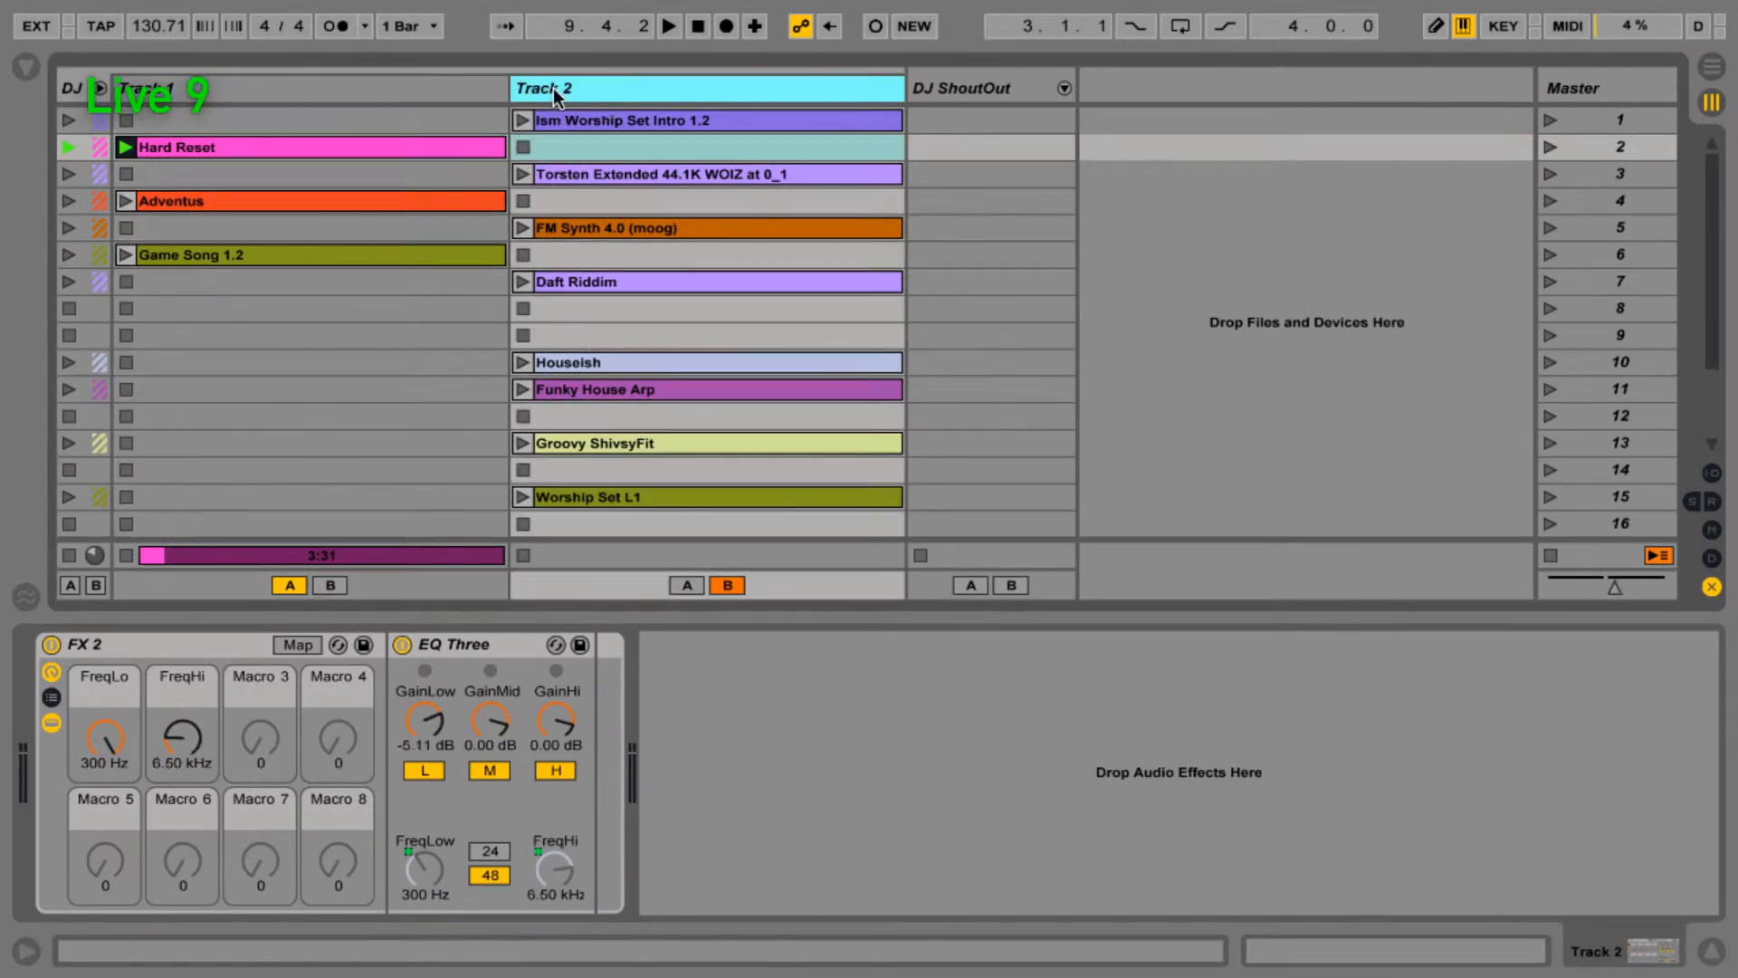
left_click(475, 91)
left_click(611, 92)
left_click(614, 121)
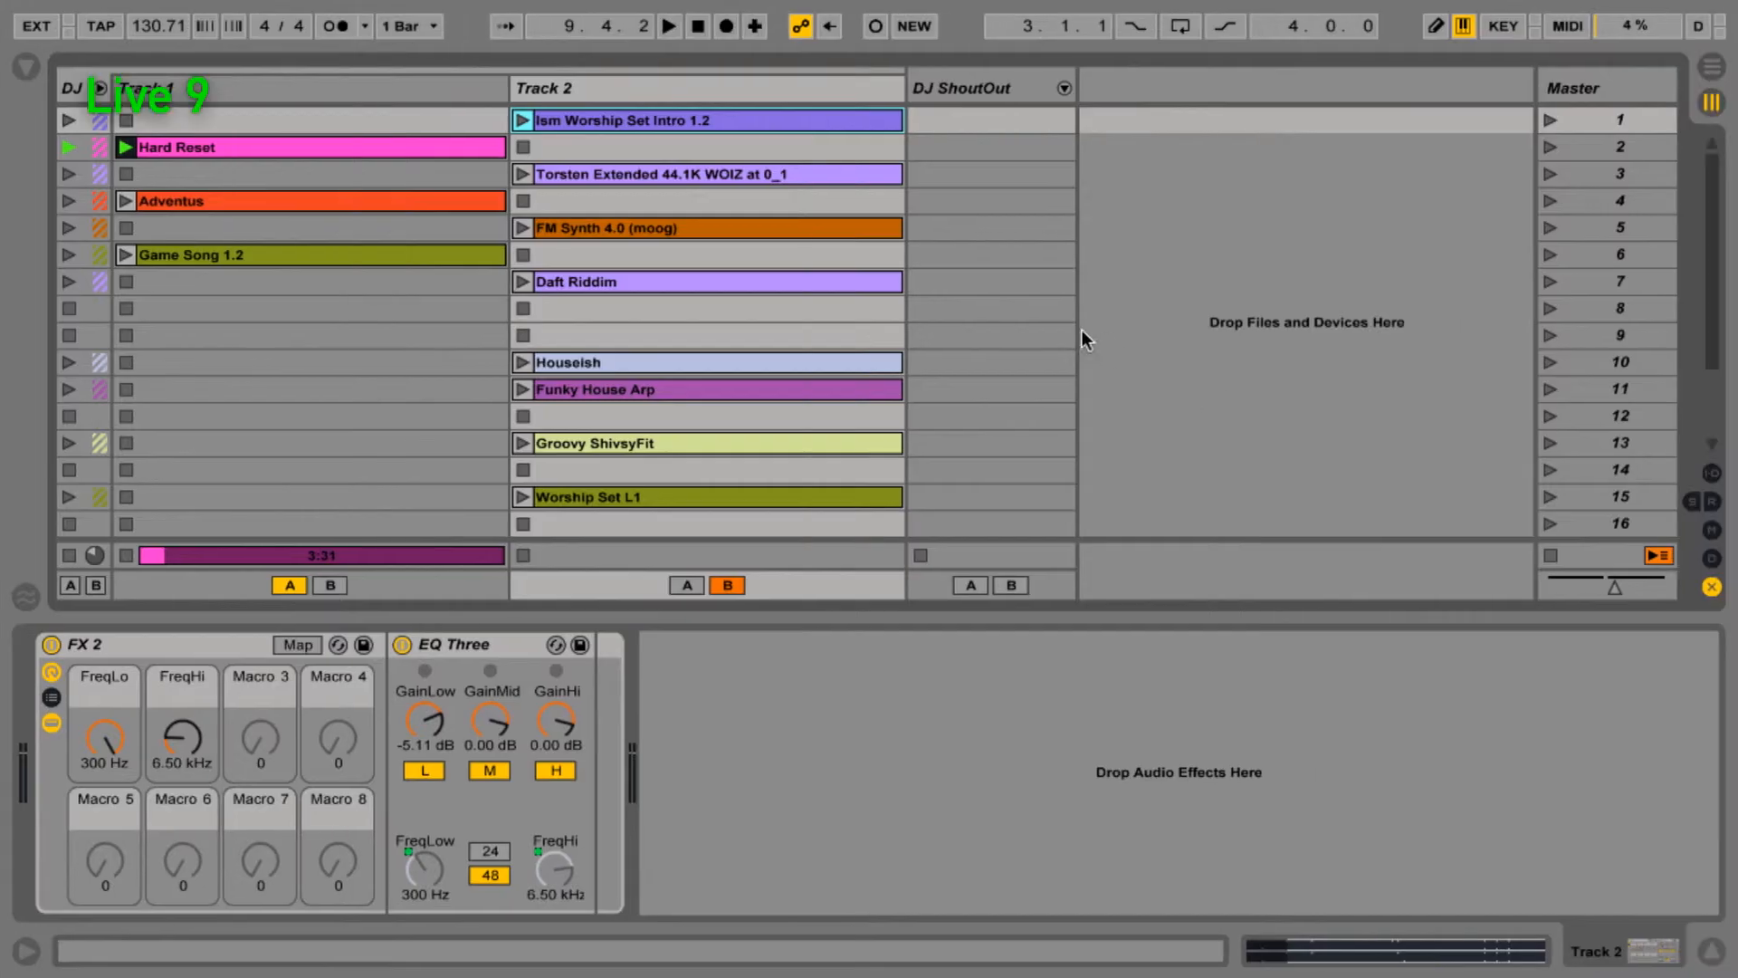
- Select the DJ ShoutOut track and trigger its drum rack samples from the computer keyboard
left_click(939, 94)
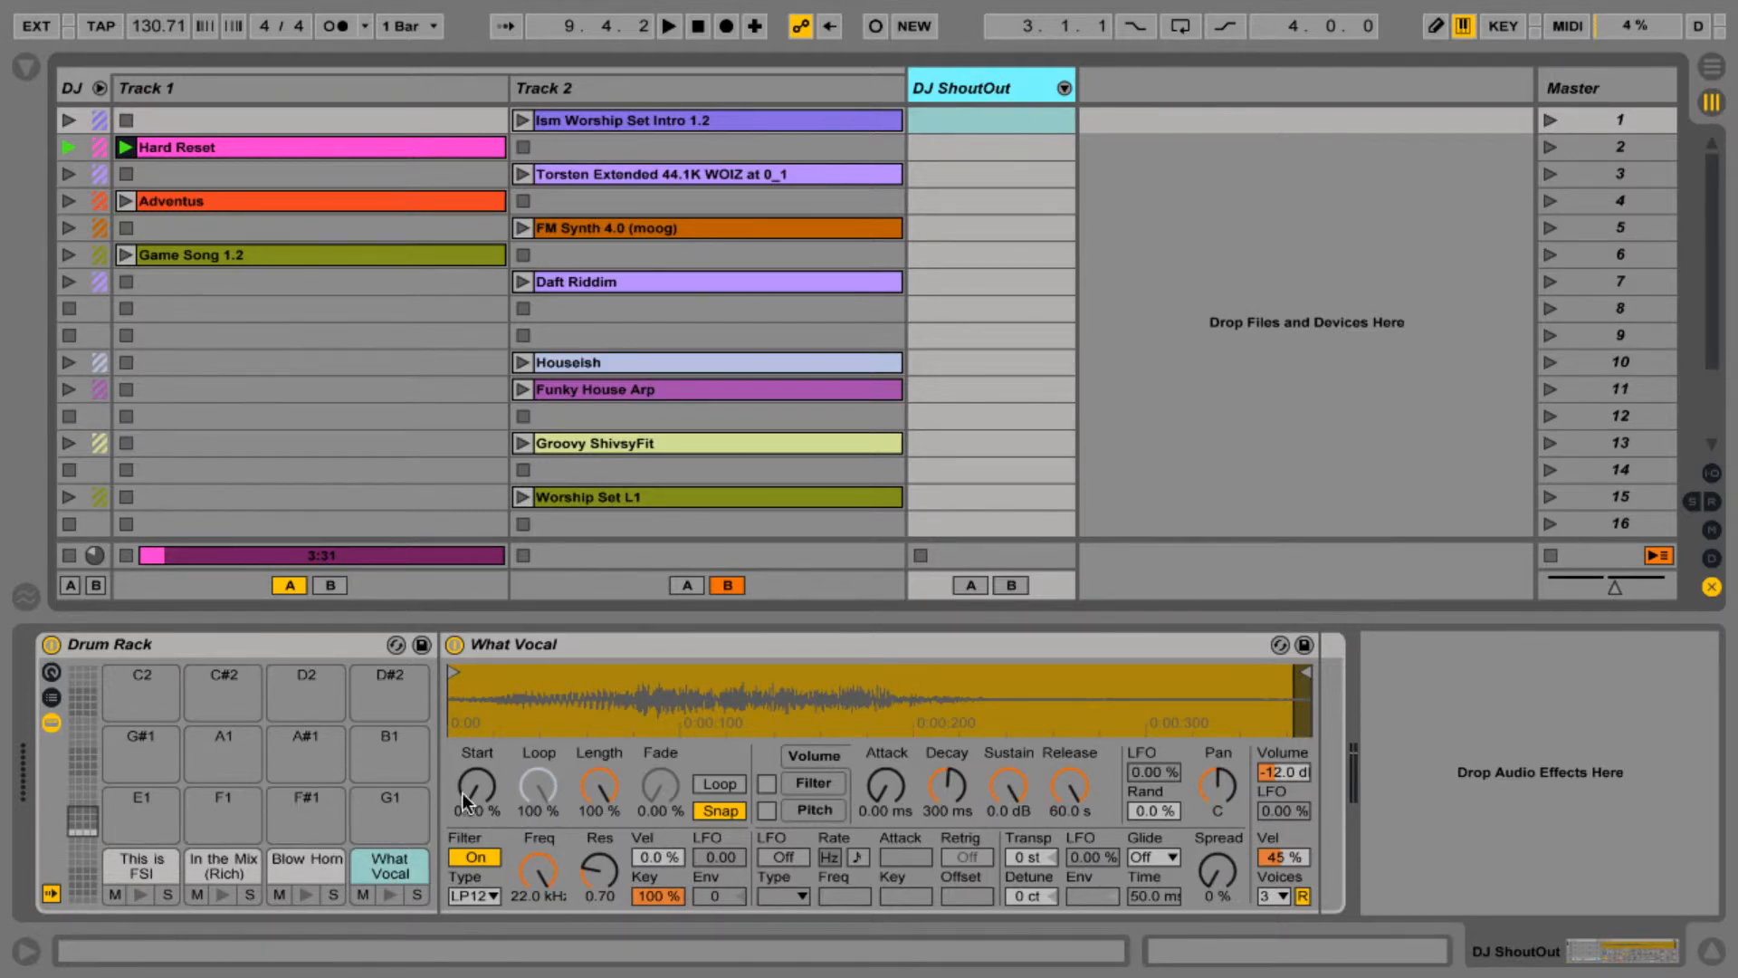
key("w")
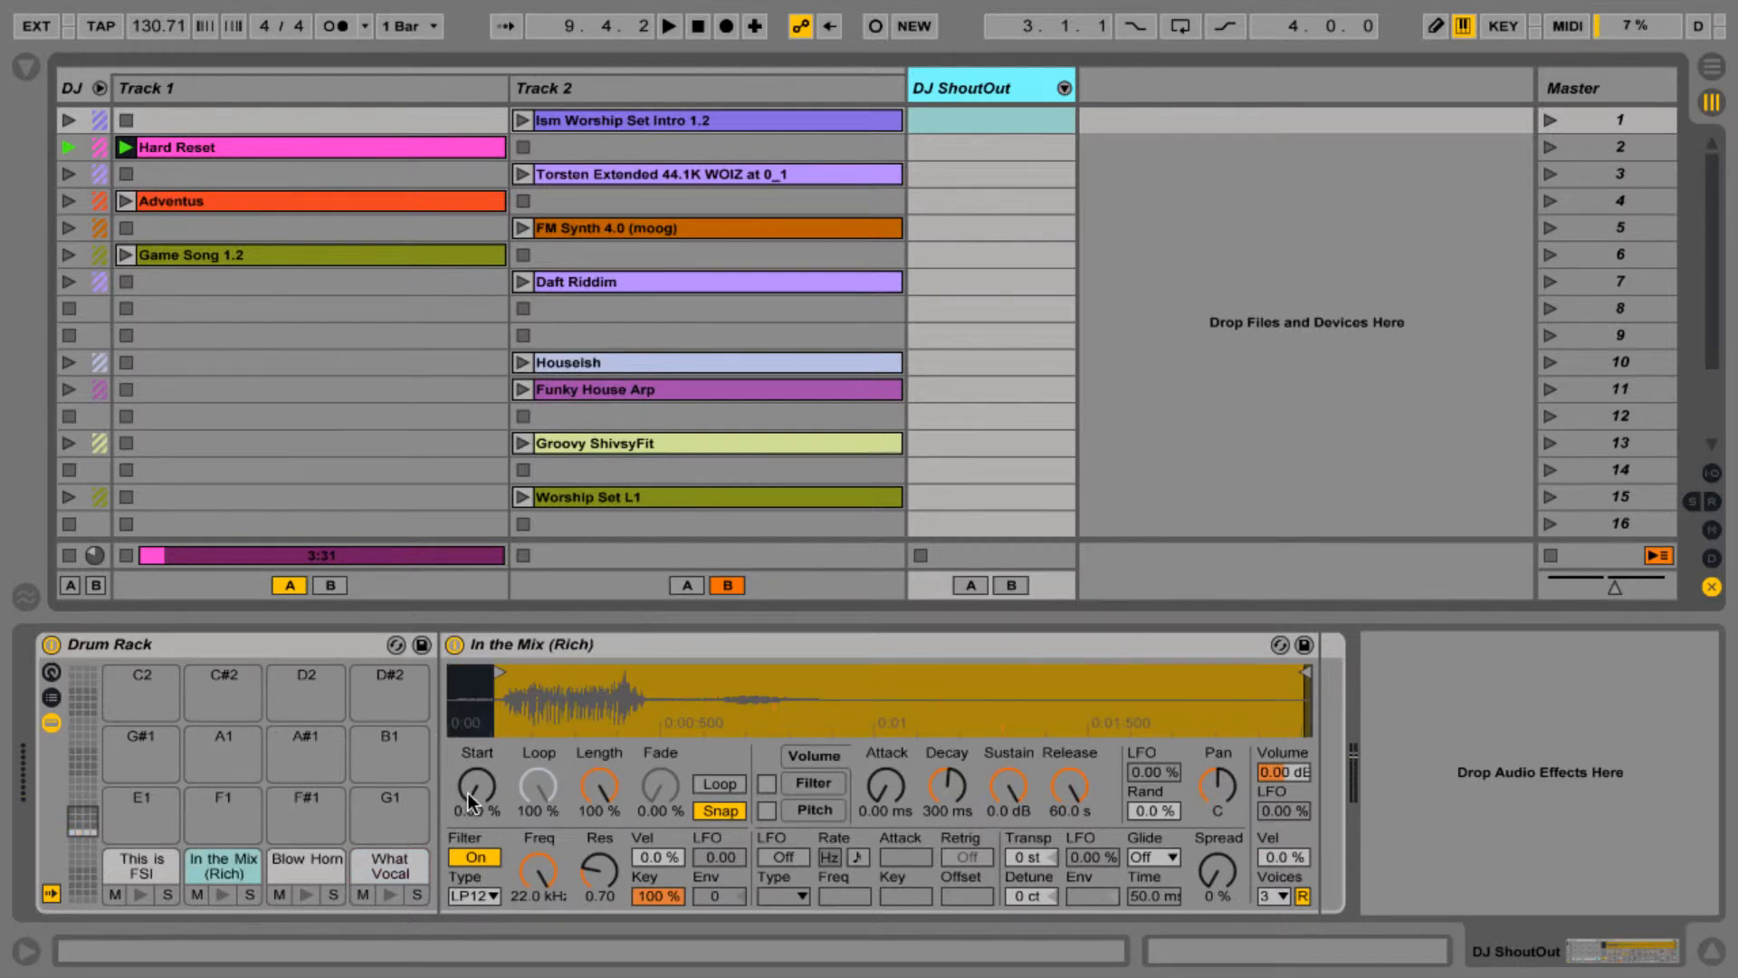
key("s")
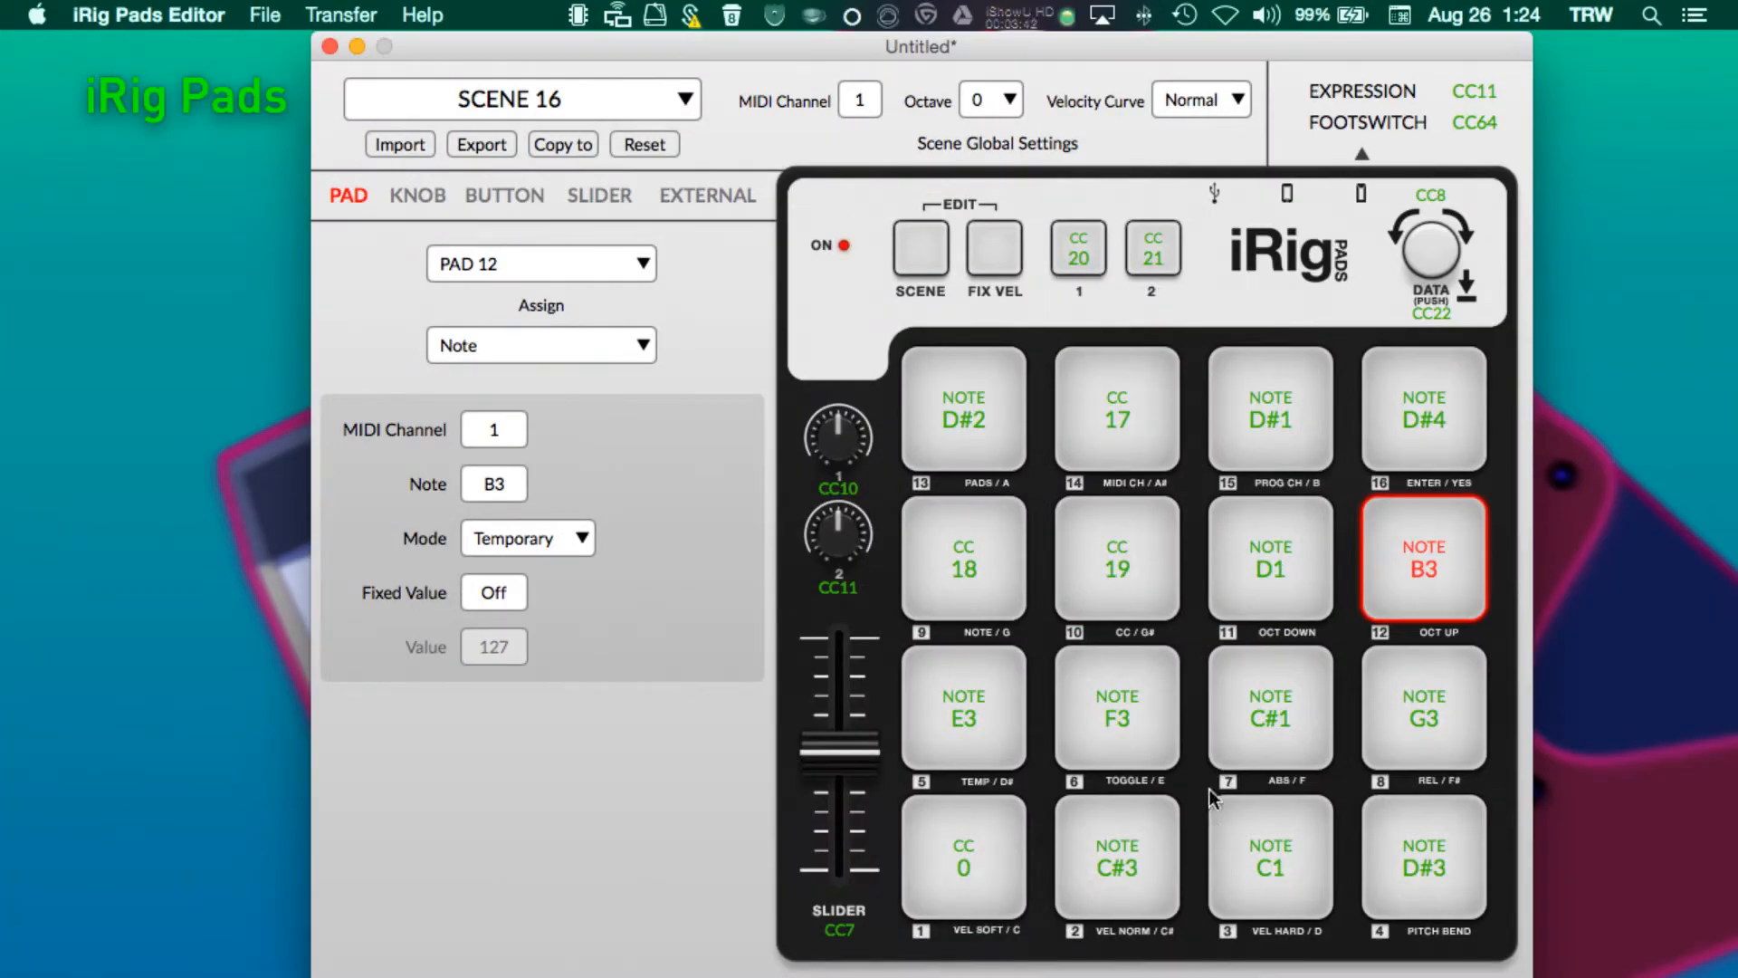
- Inspect the Pad 6 and Pad 5 assignments in the iRig Pads Editor
left_click(1129, 714)
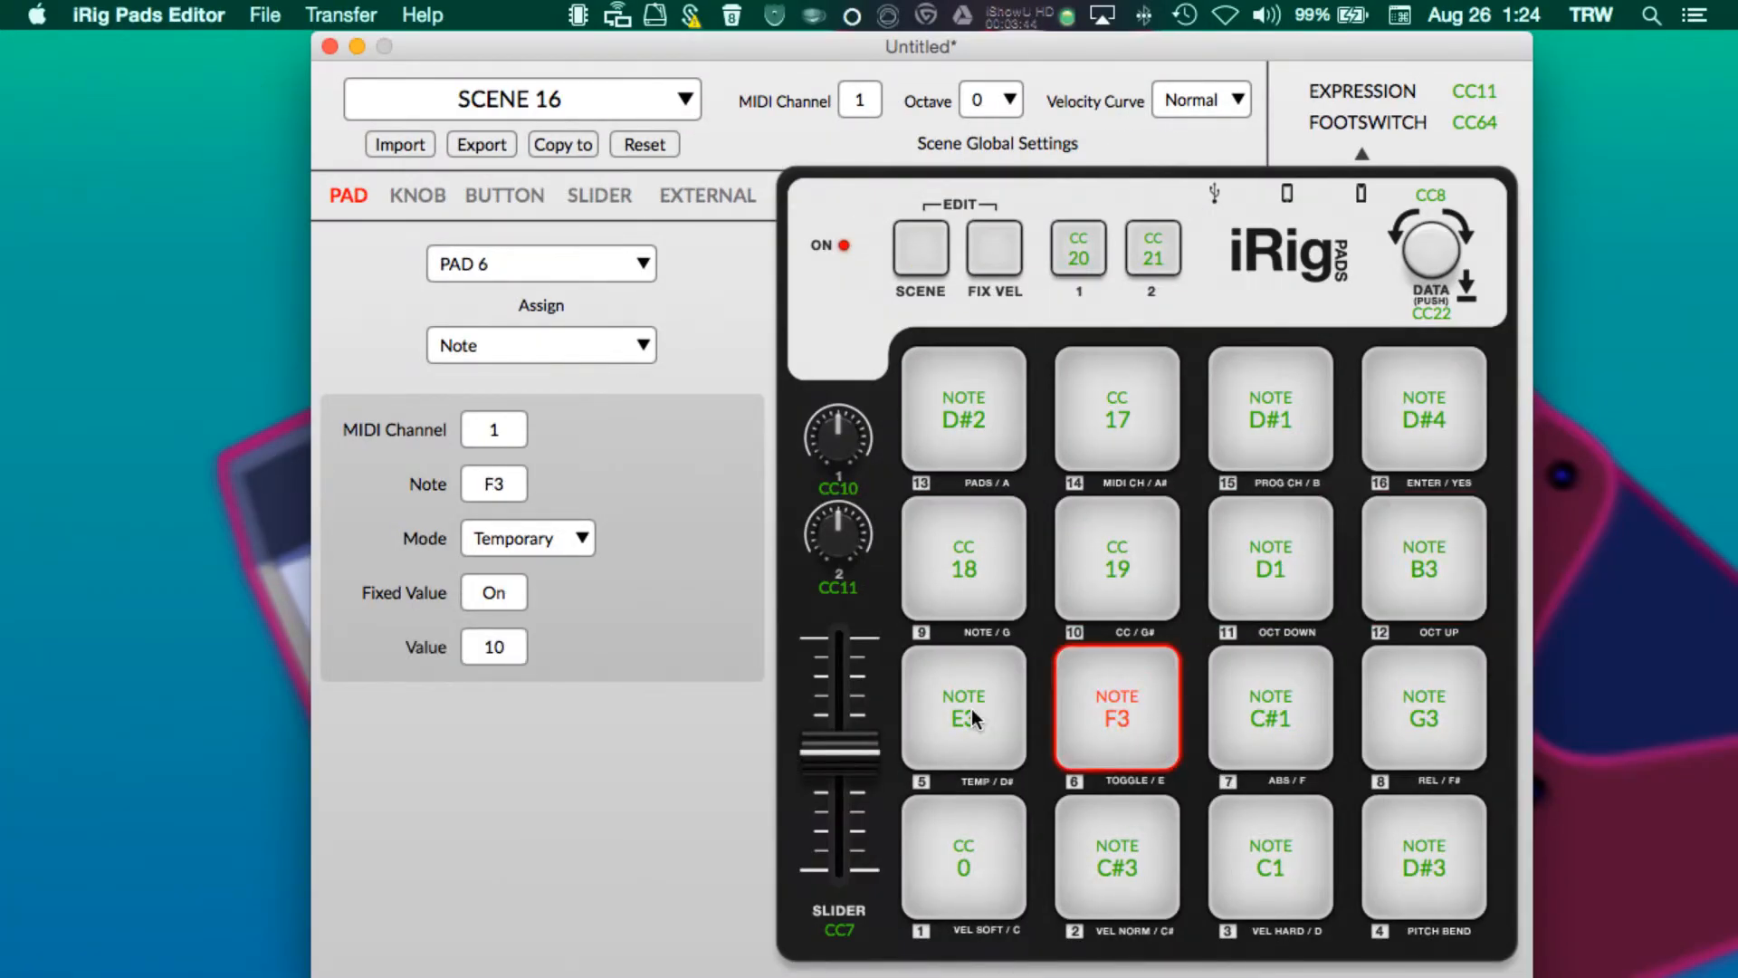
left_click(970, 709)
left_click(1074, 719)
left_click(966, 715)
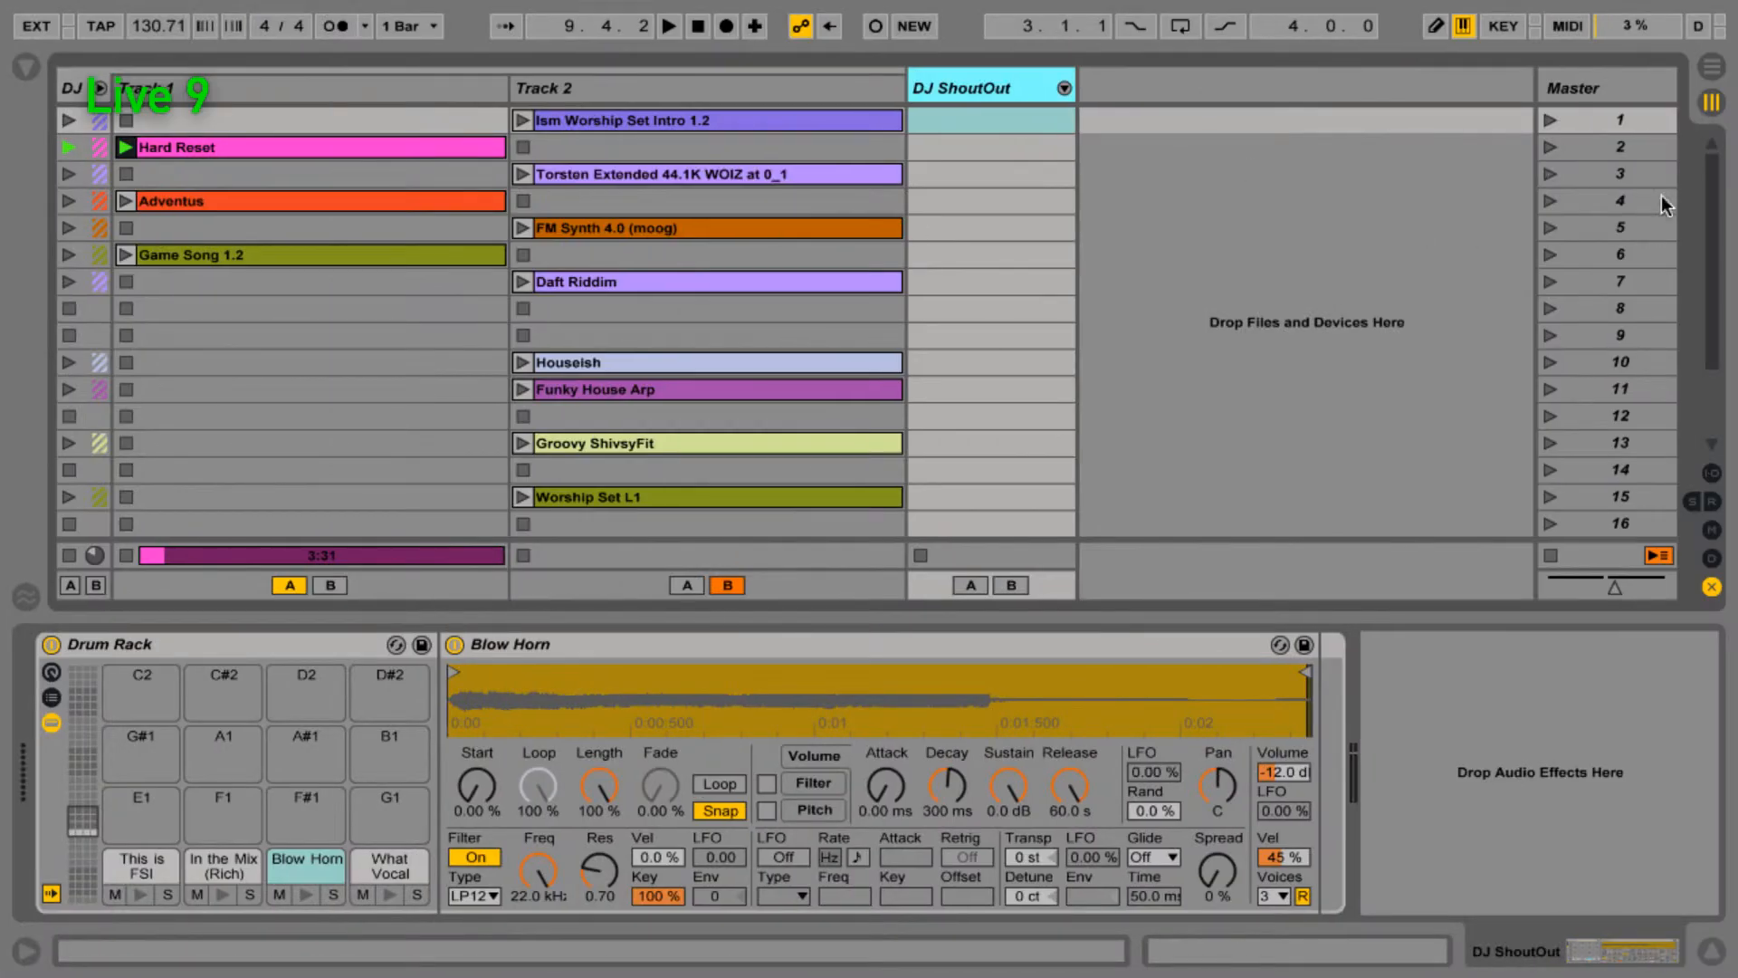
- Select scene 5 in Live's Master column
left_click(1610, 229)
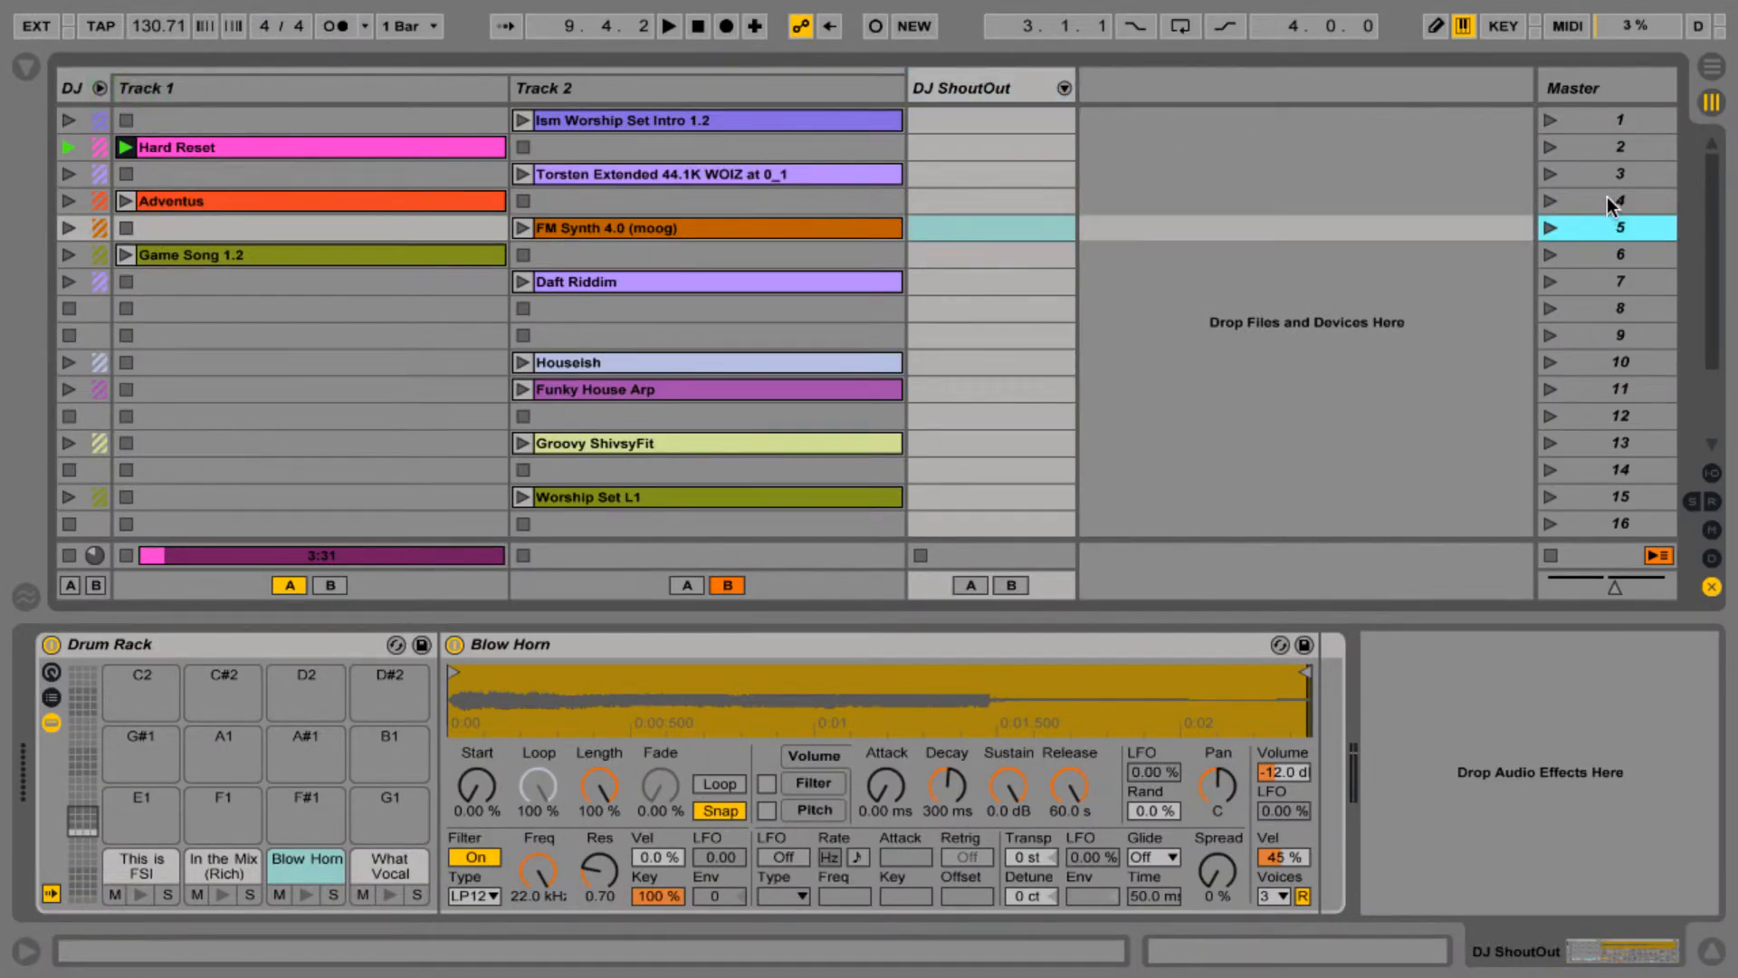
left_click(1610, 203)
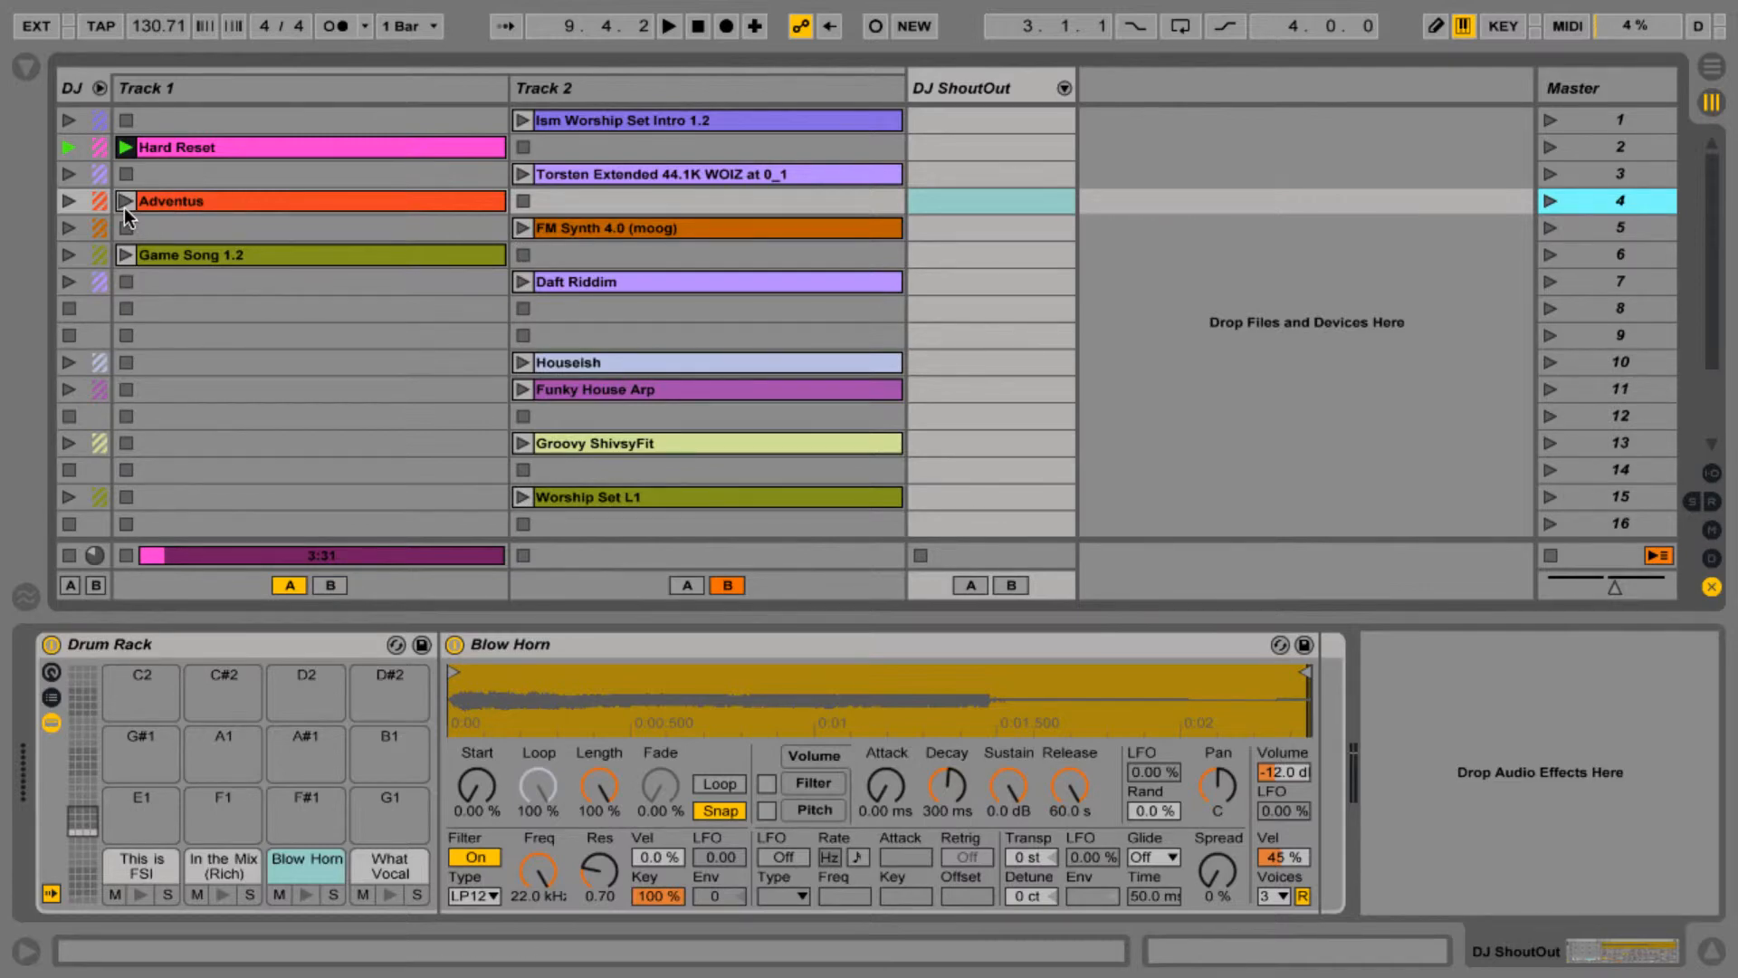
left_click(1621, 233)
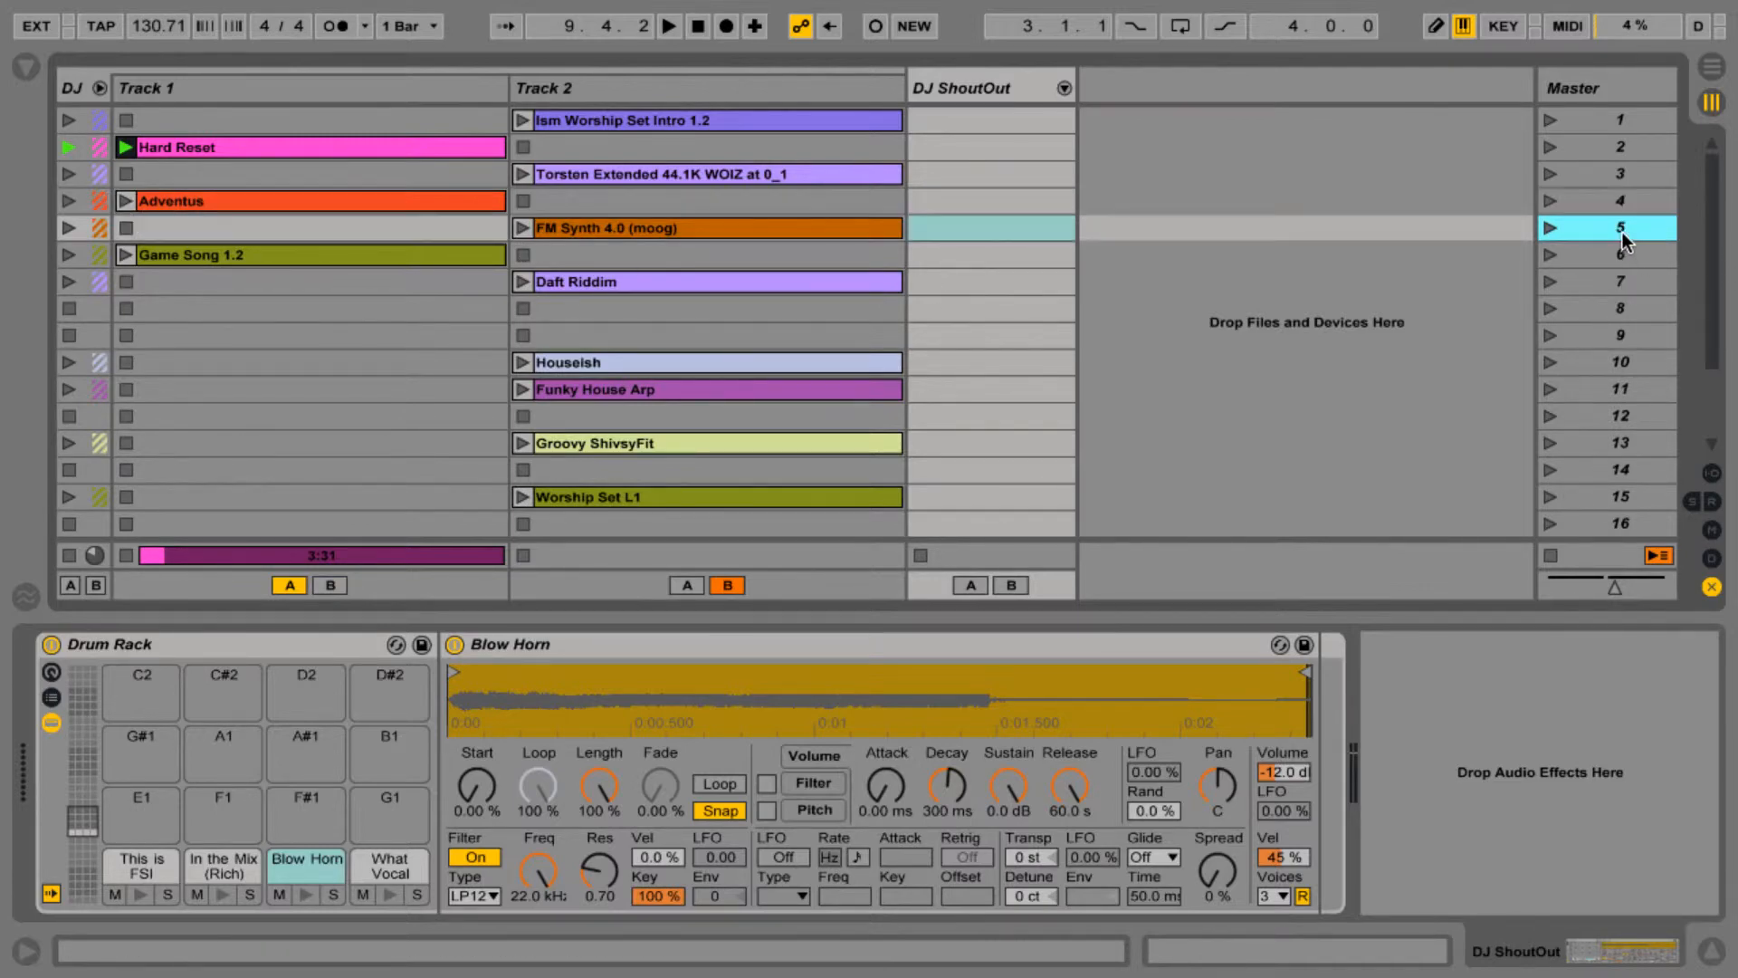
- Check Pad 6's assignment, then launch Track 2's FM Synth 4.0 (moog) clip in Live
key("ctrl+Left")
left_click(1105, 715)
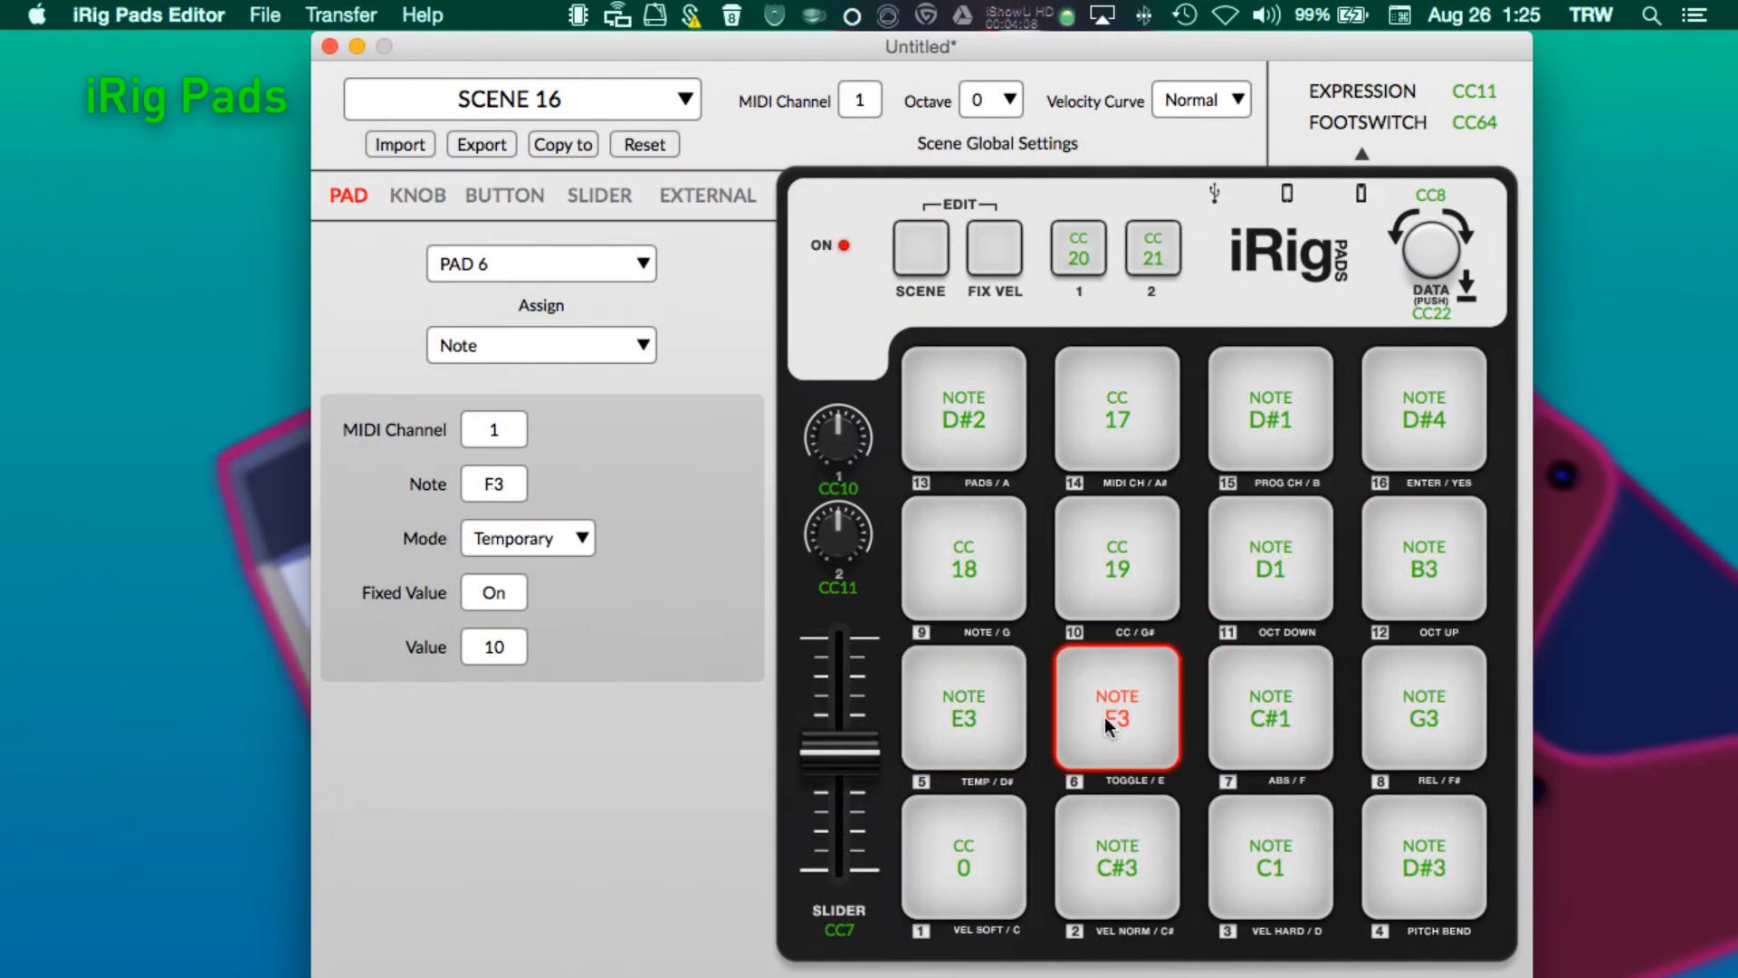
key("ctrl+Right")
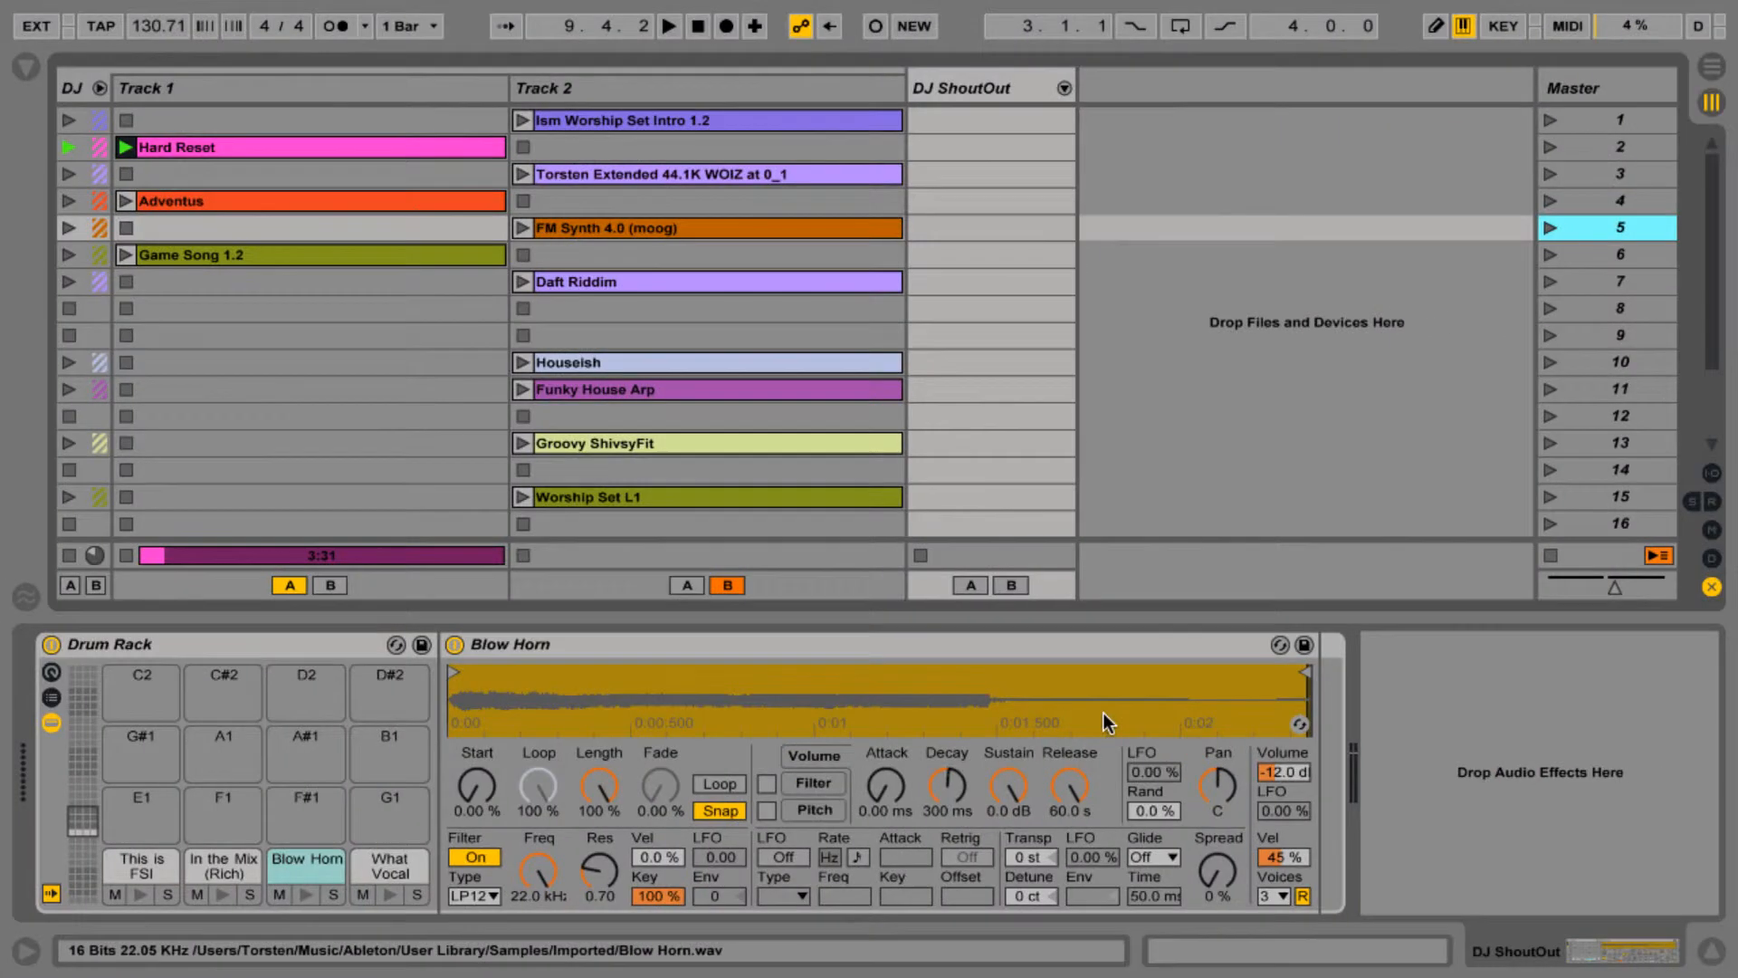
left_click(564, 221)
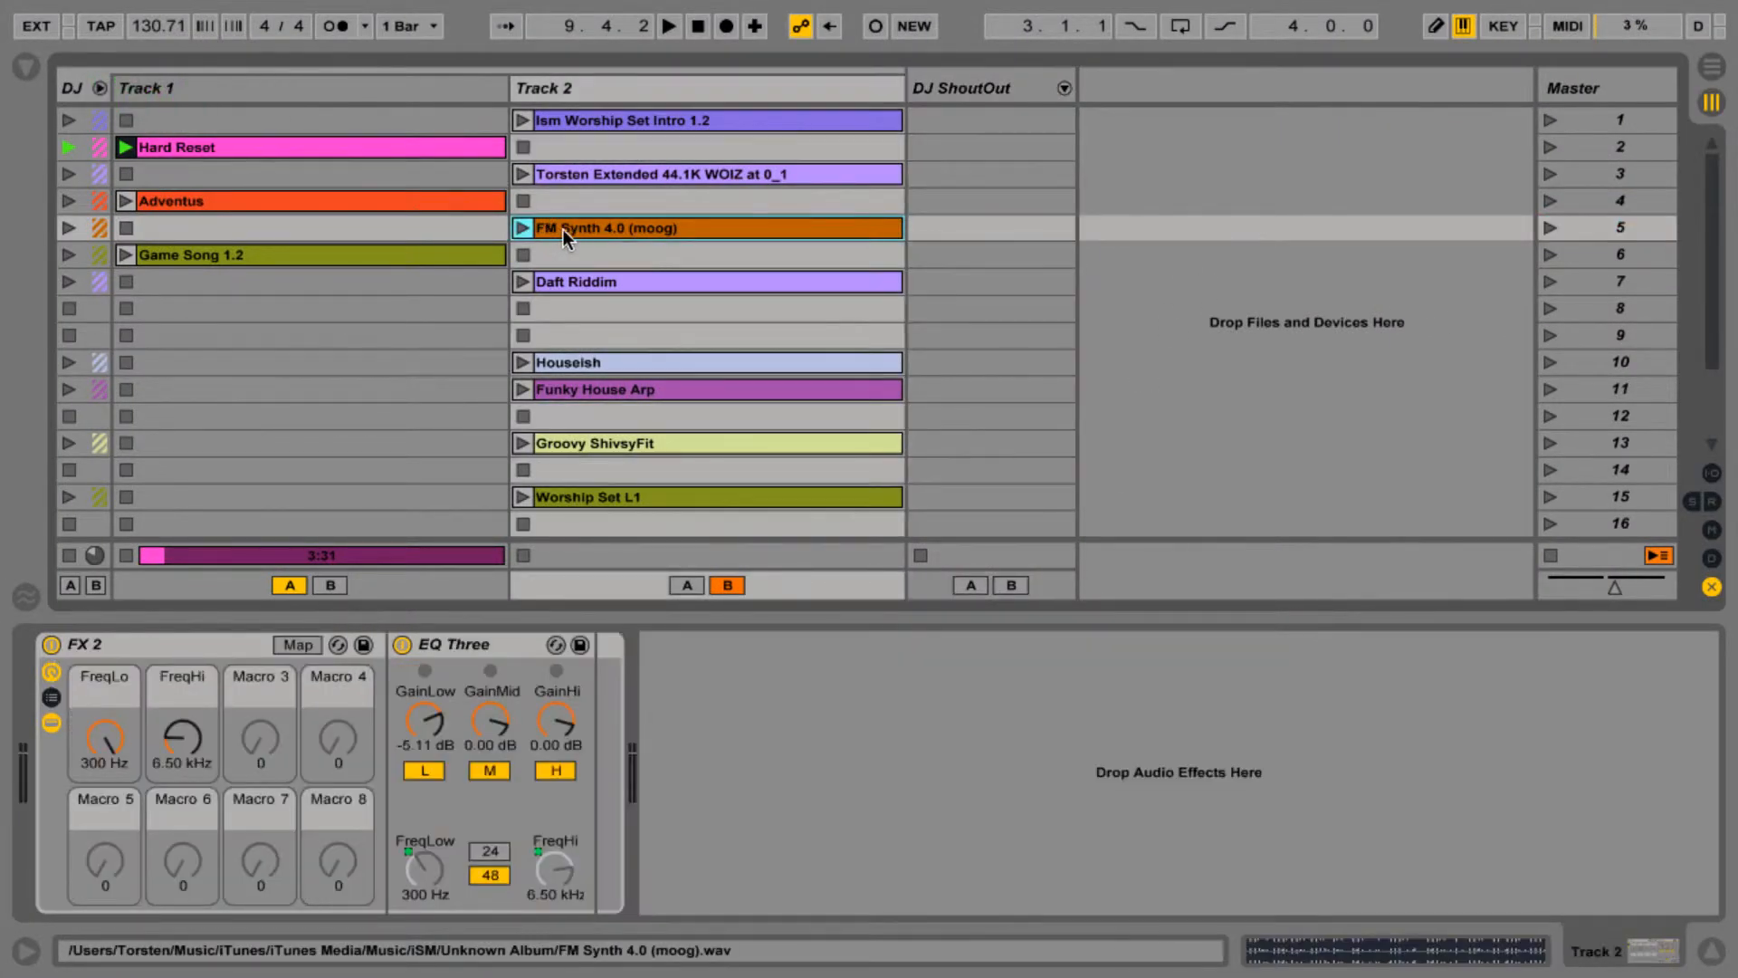
- Switch to the iRig Pads Editor and inspect the Pad 1 and Pad 2 assignments
key("ctrl+Left")
left_click(966, 846)
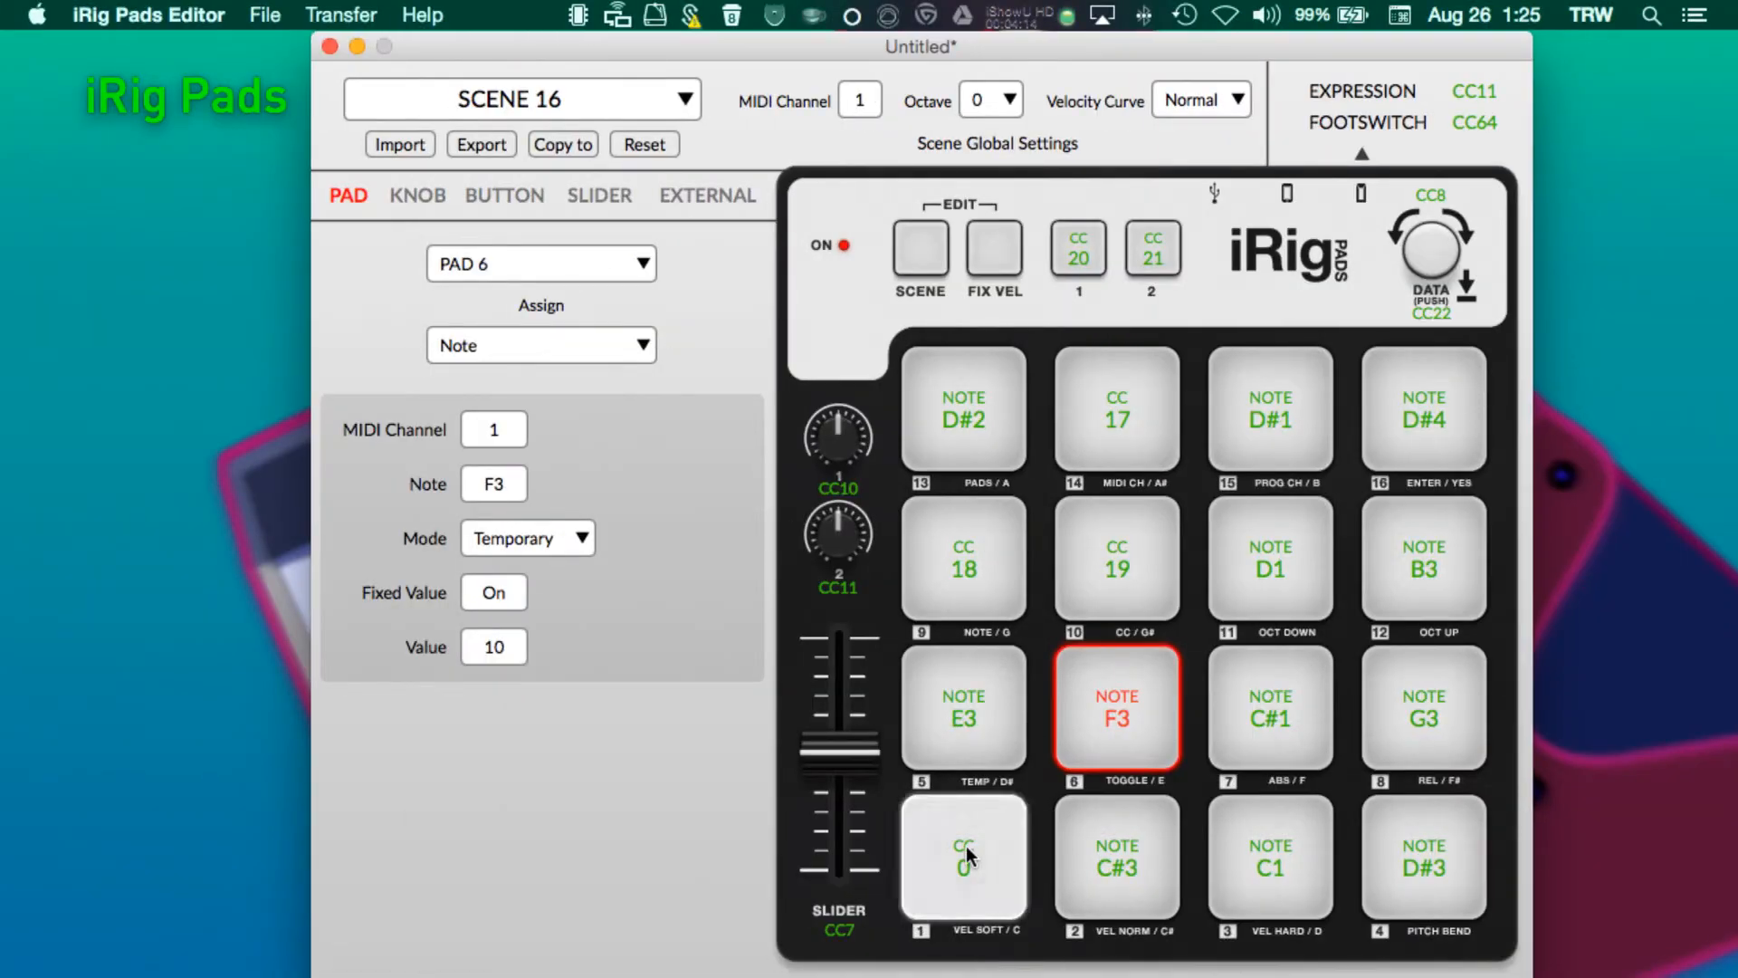
left_click(1061, 852)
left_click(966, 854)
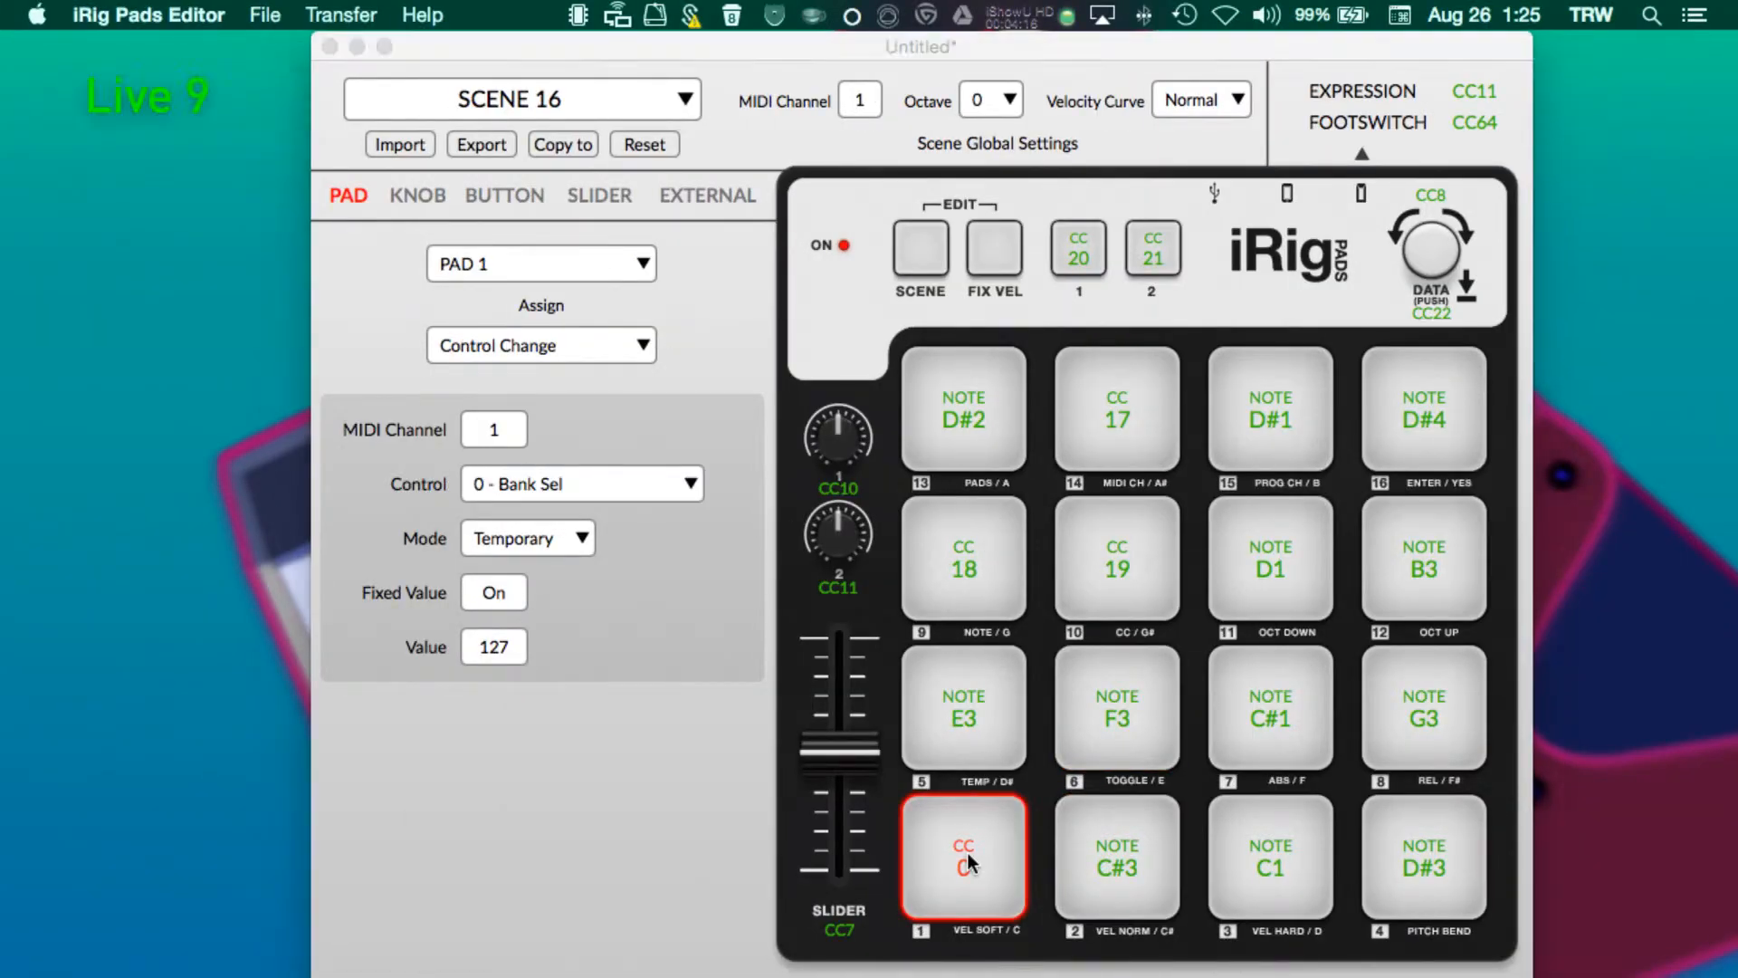
- Return to Live and stop Track 1's playing clip
key("ctrl+Right")
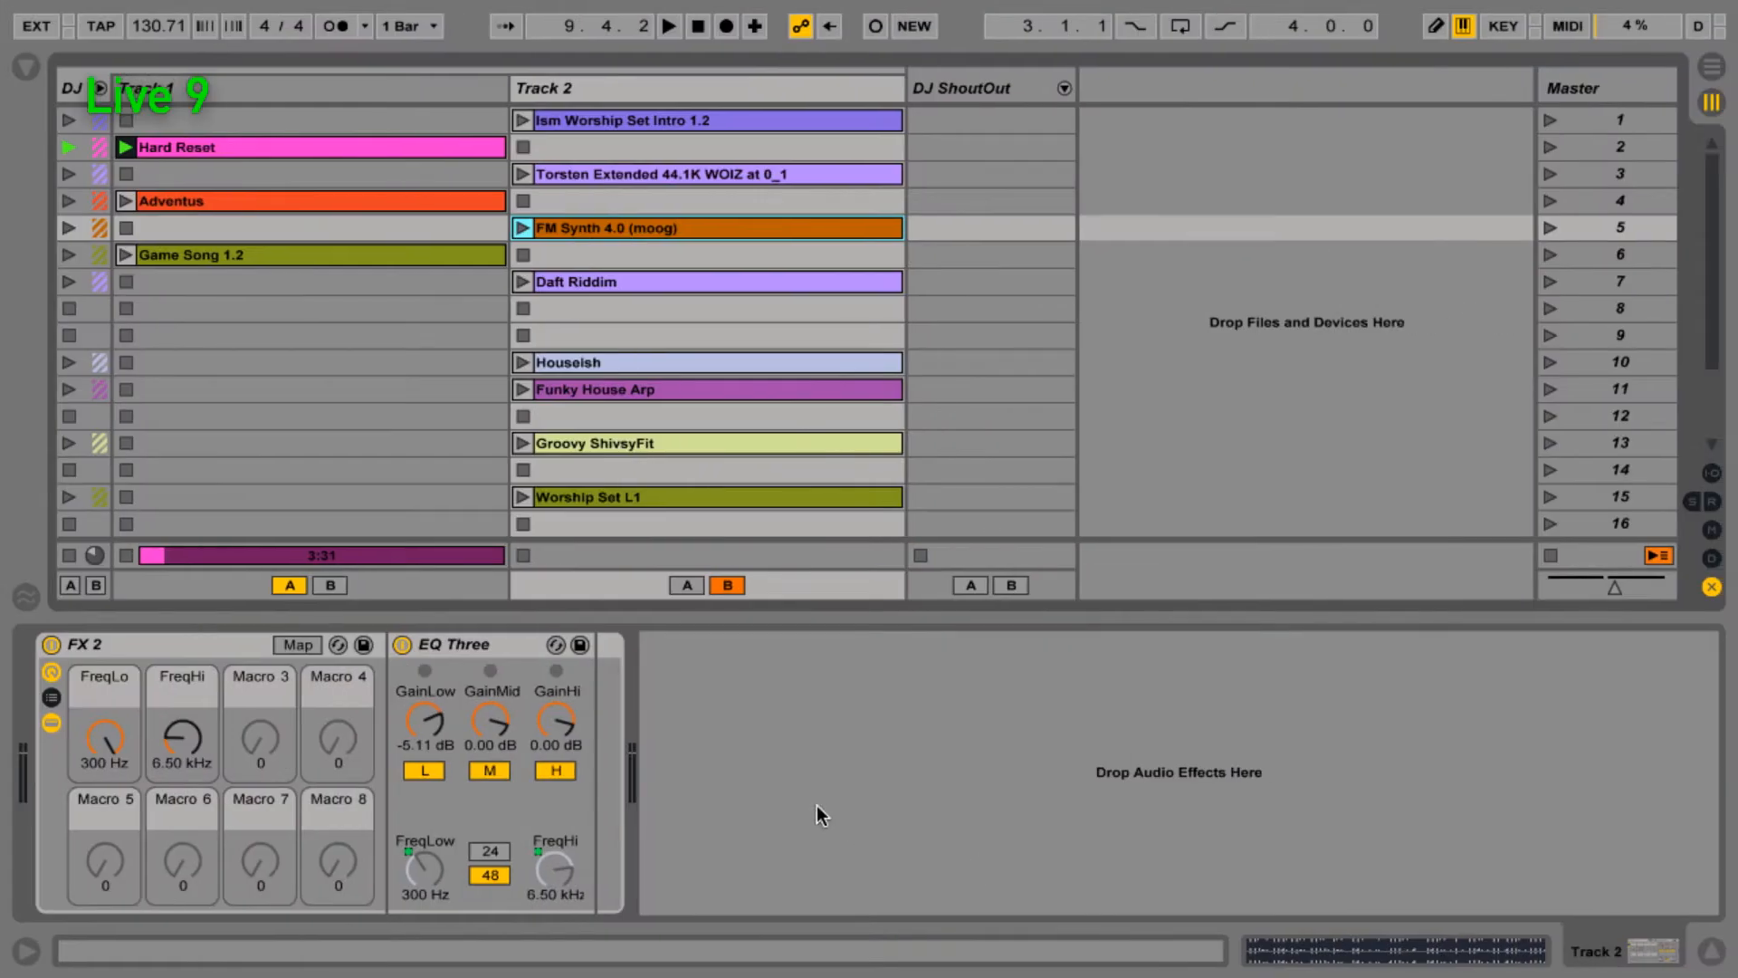
left_click(127, 555)
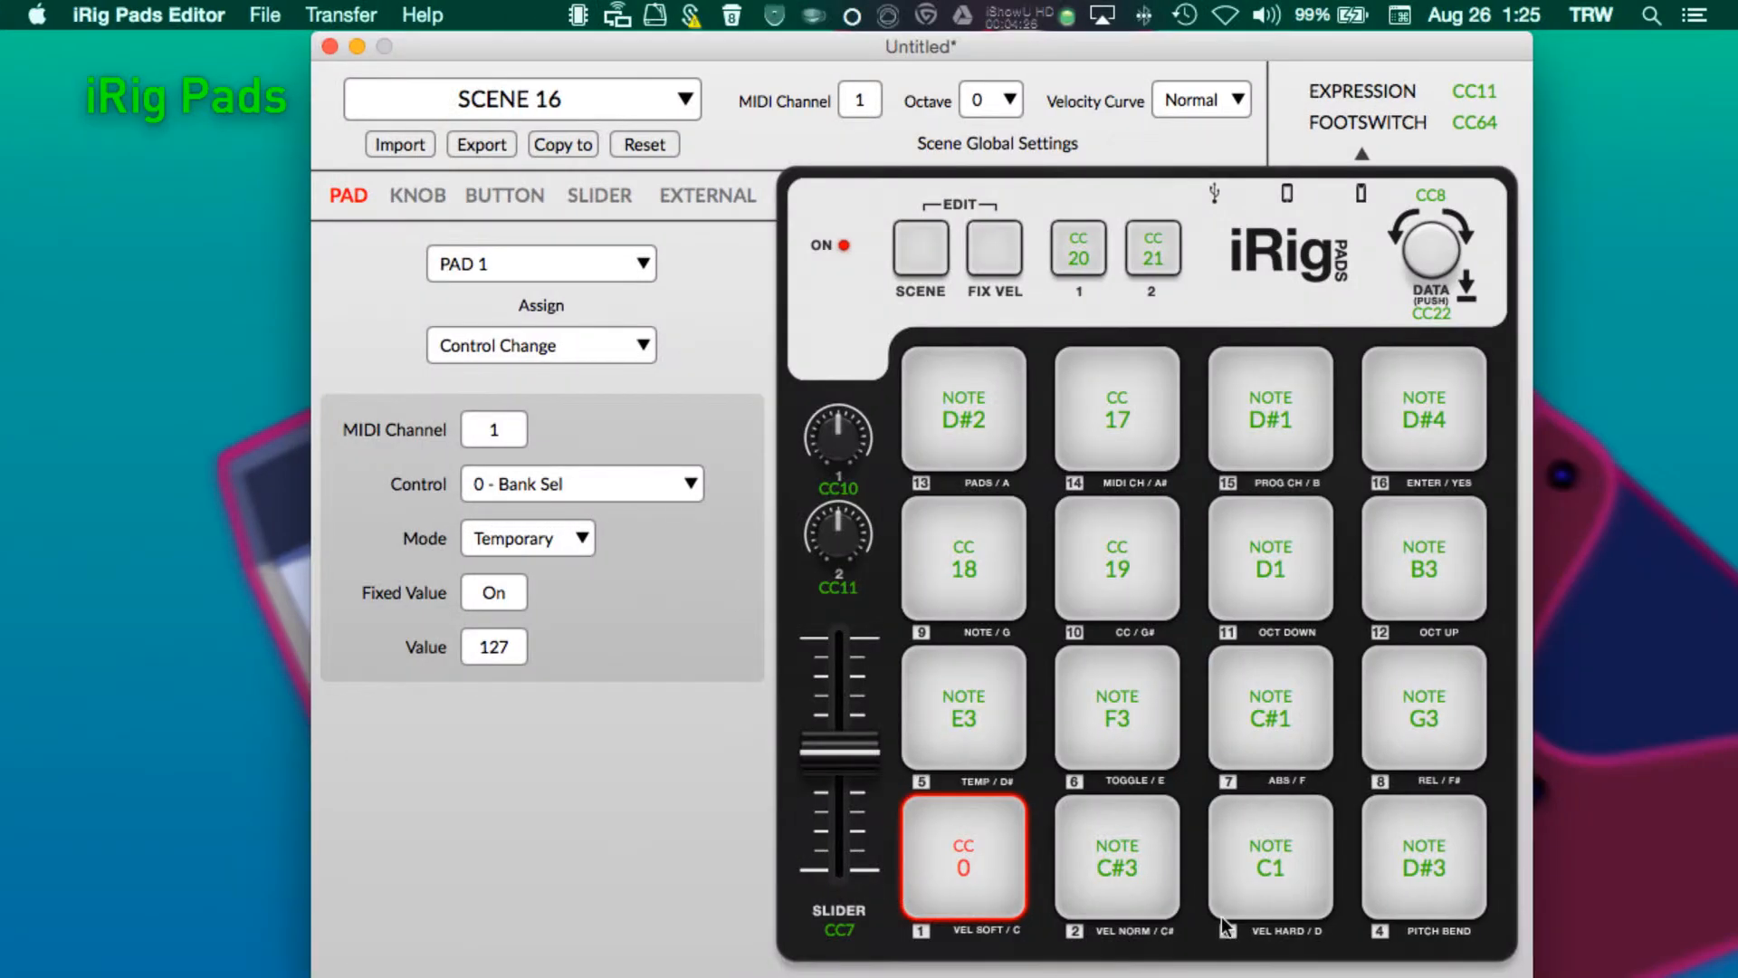
- Inspect the Pad 2, Pad 8 and Pad 4 assignments in the iRig Pads Editor
left_click(1174, 876)
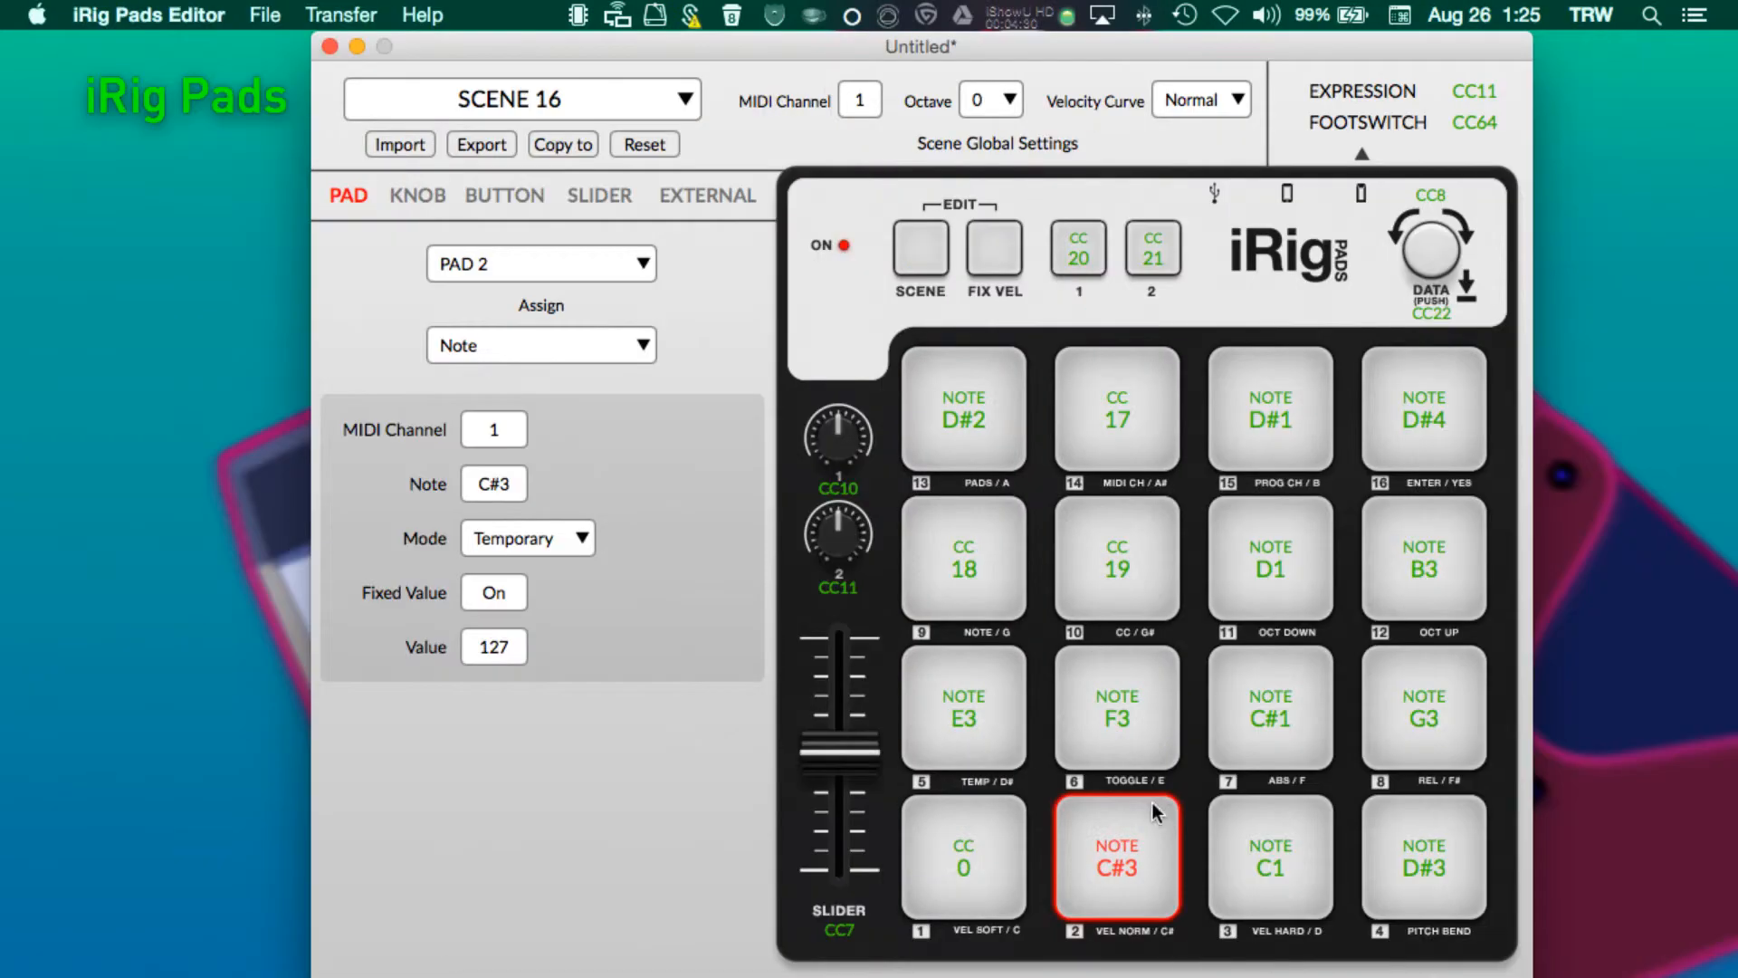
left_click(1373, 732)
left_click(1400, 866)
left_click(1399, 689)
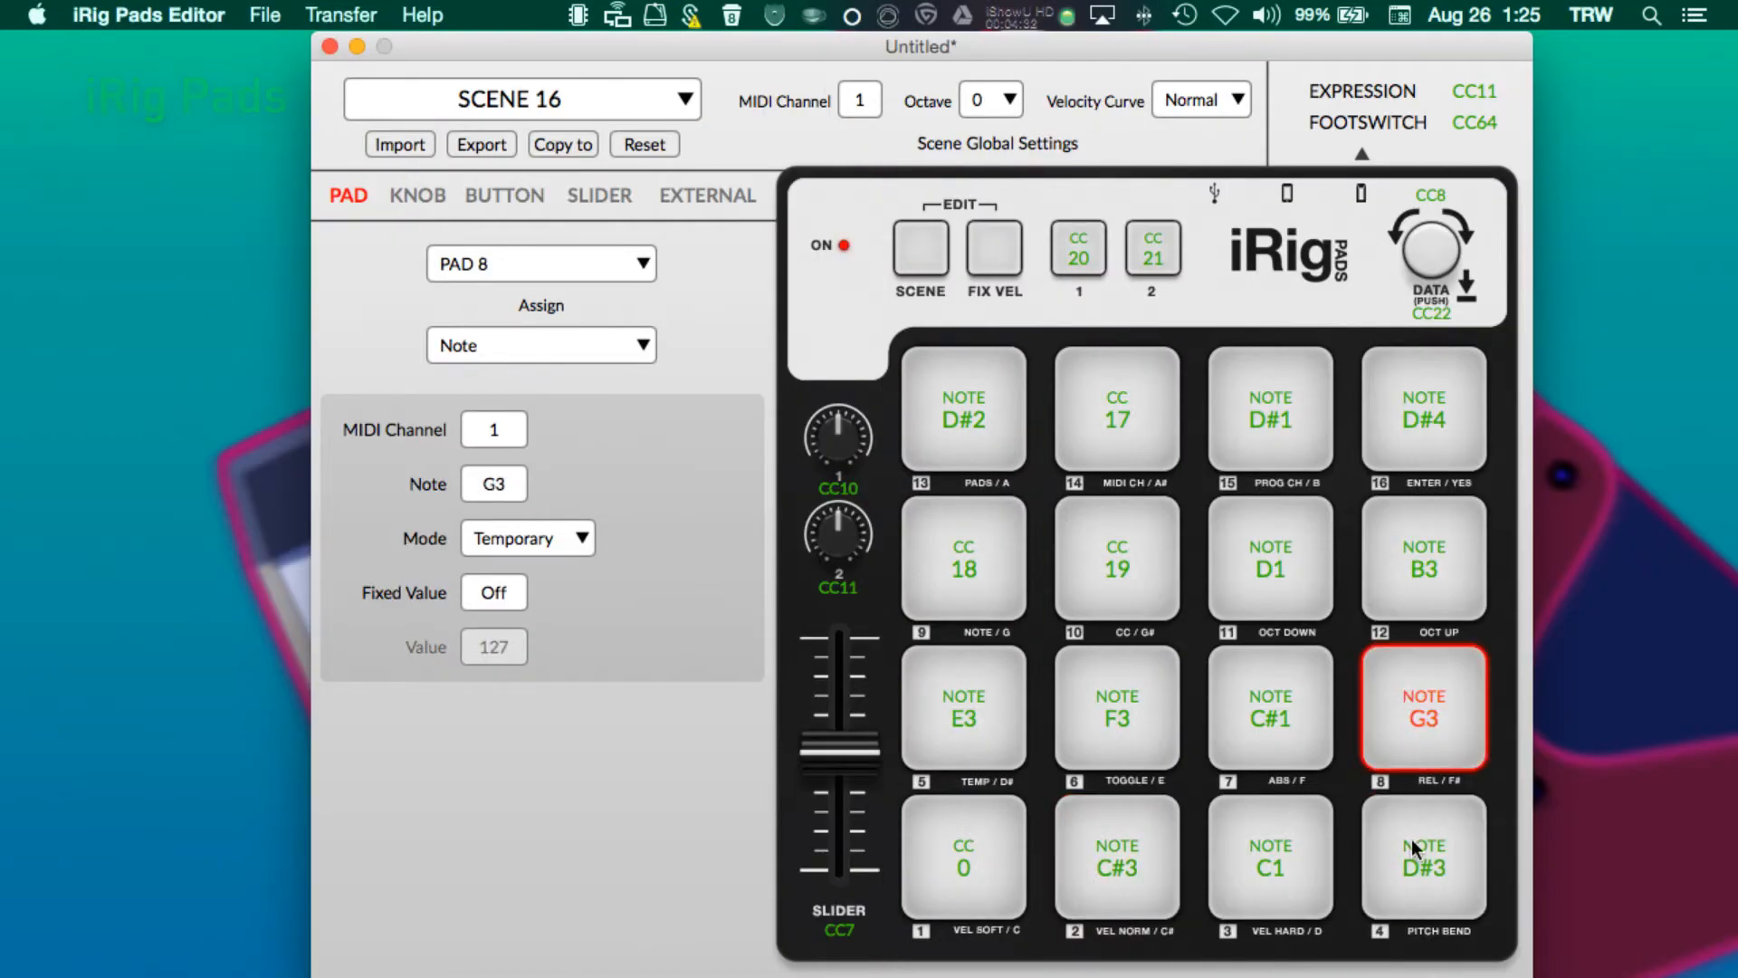
left_click(1420, 859)
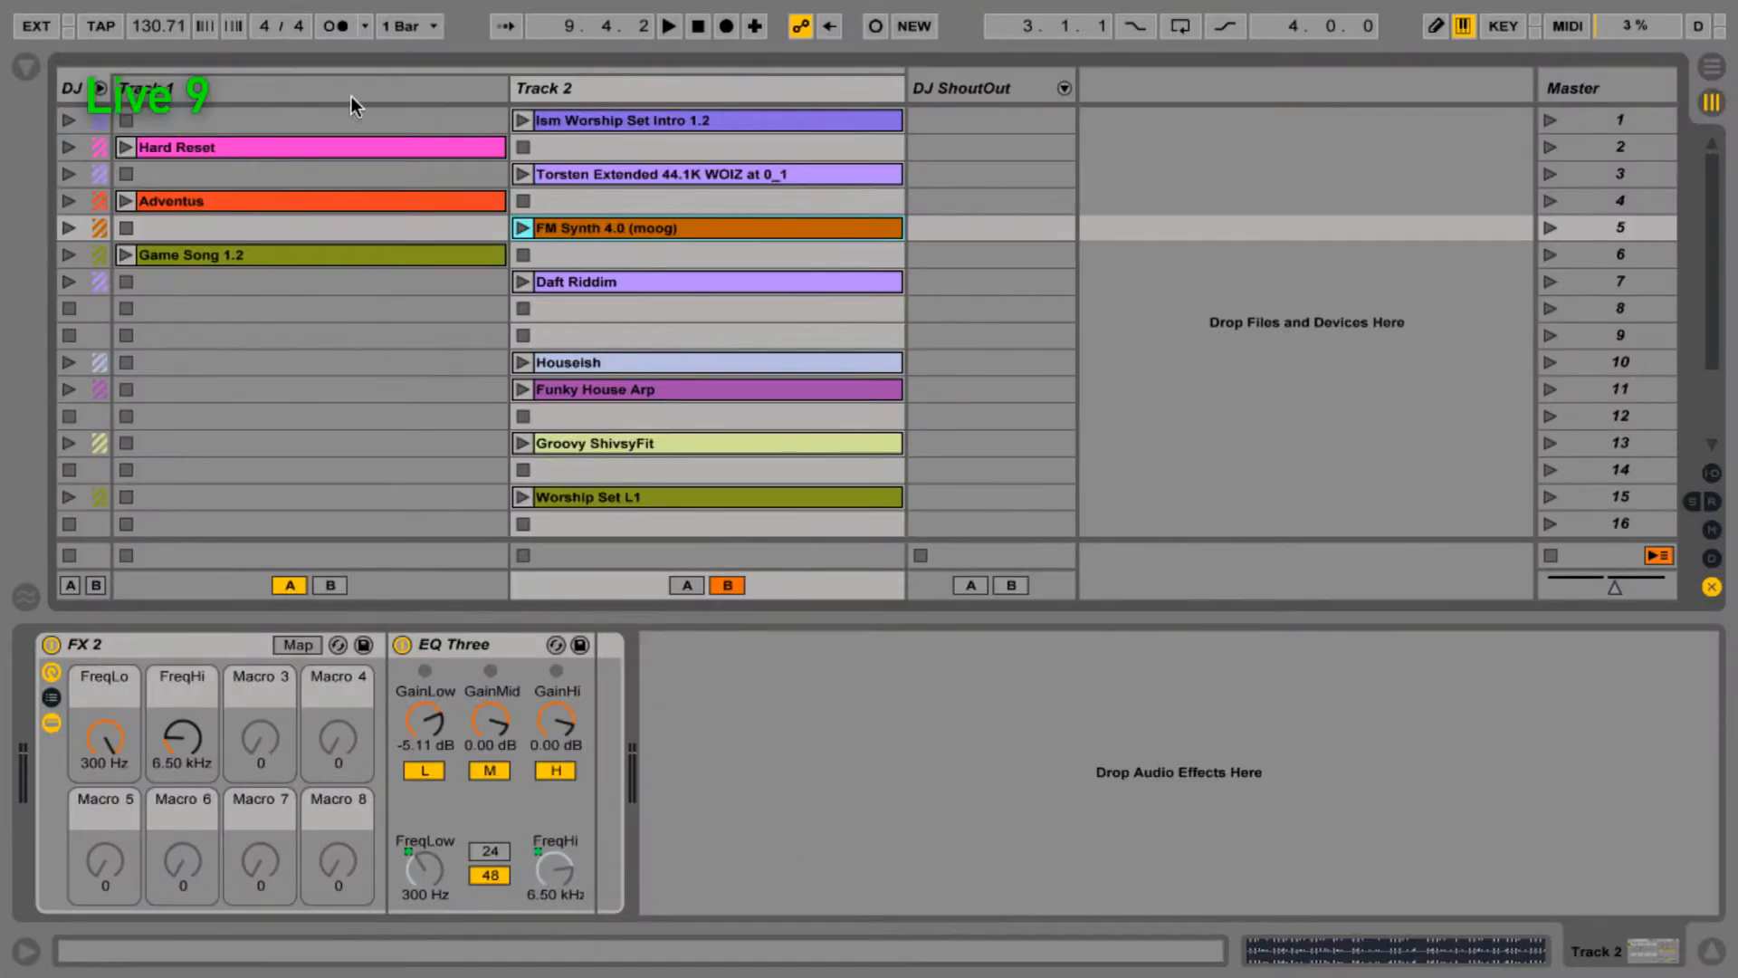
- View Track 1's and Track 2's effect racks, selecting Track 2's EQ Three device
left_click(350, 82)
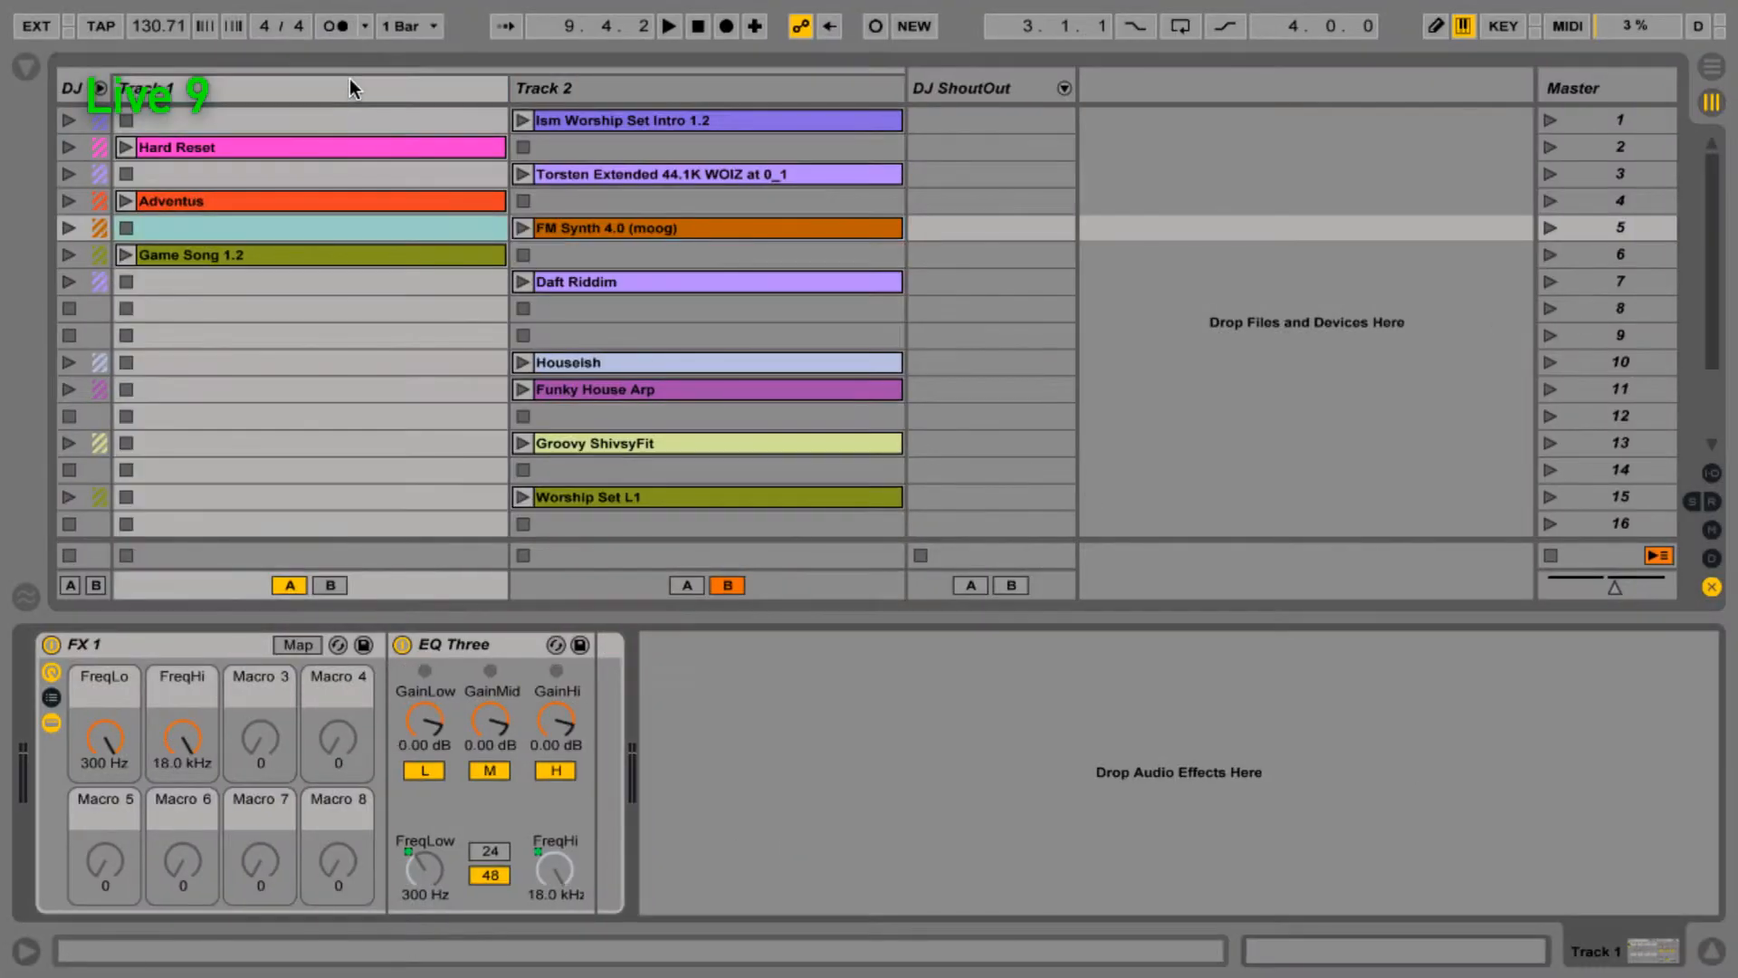
left_click(181, 643)
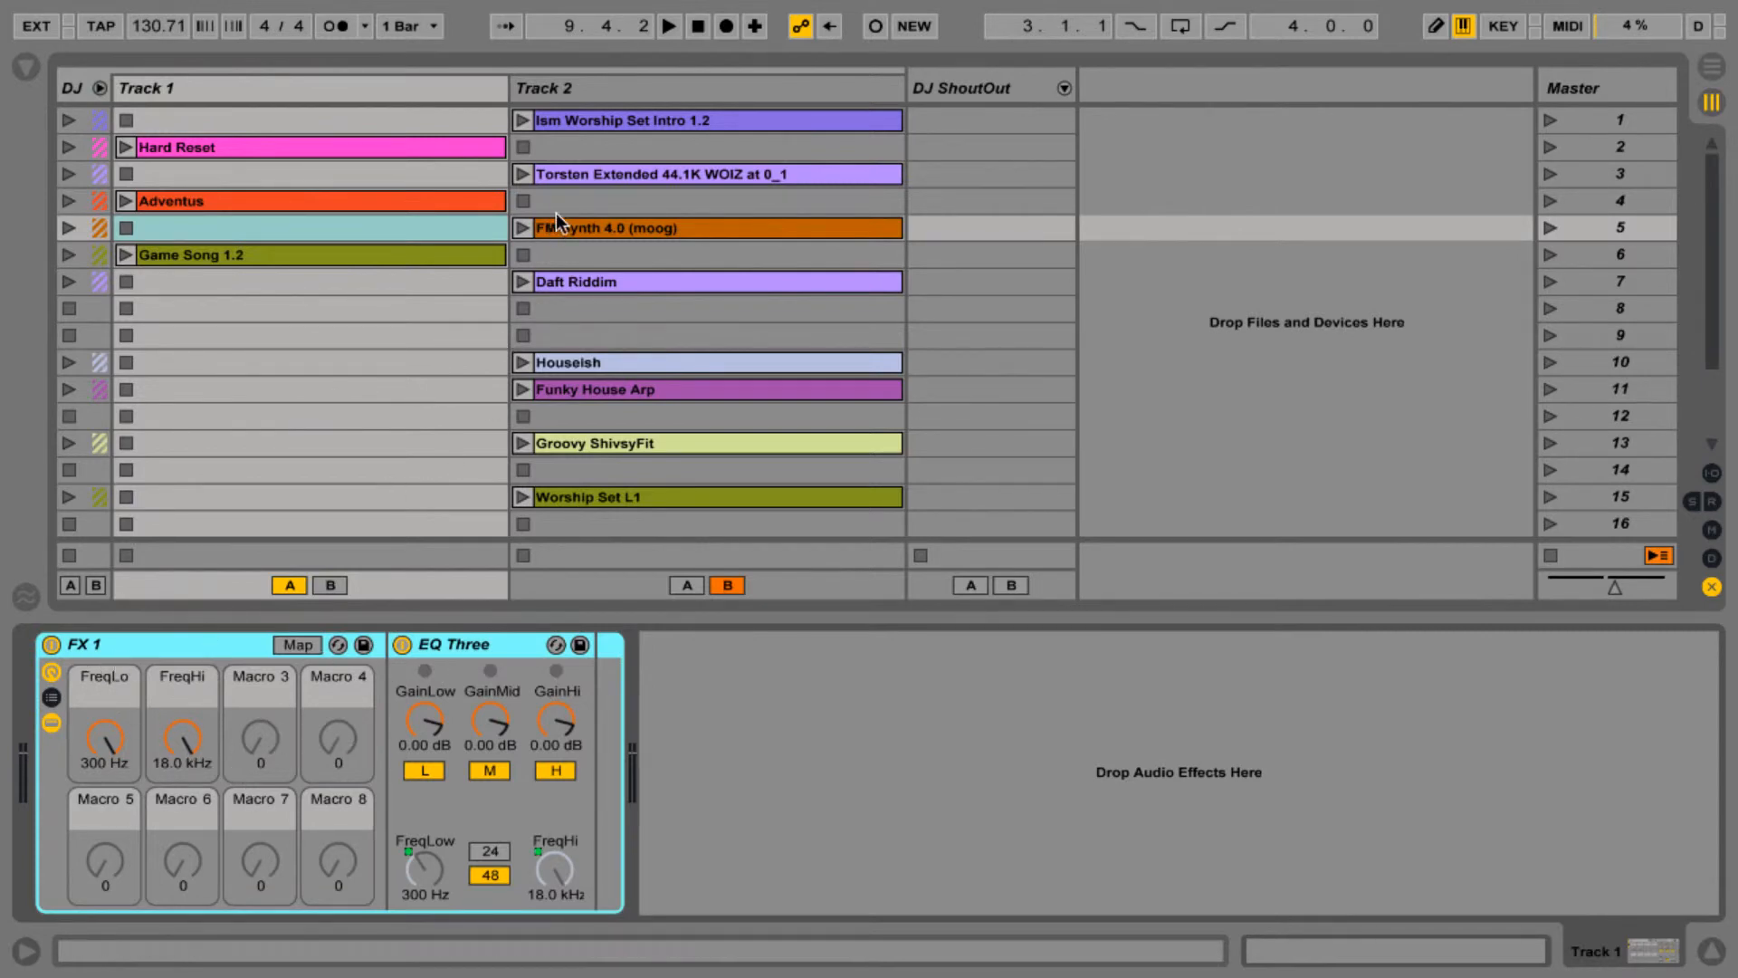
left_click(585, 88)
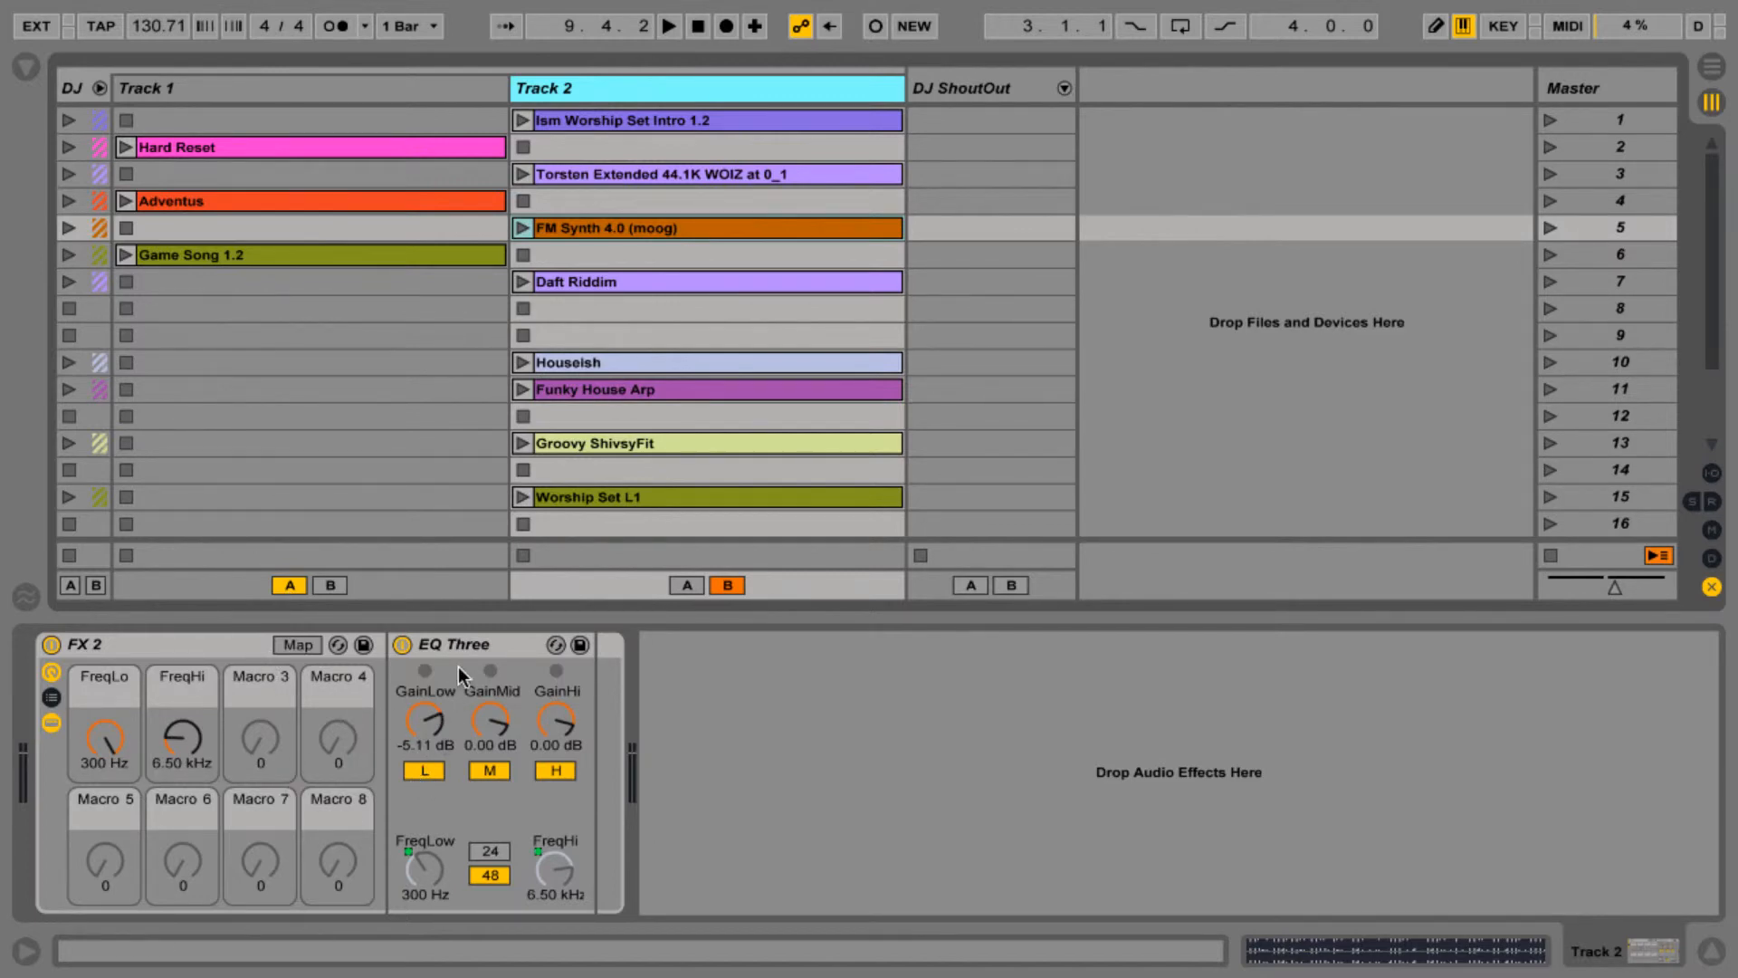
left_click(443, 639)
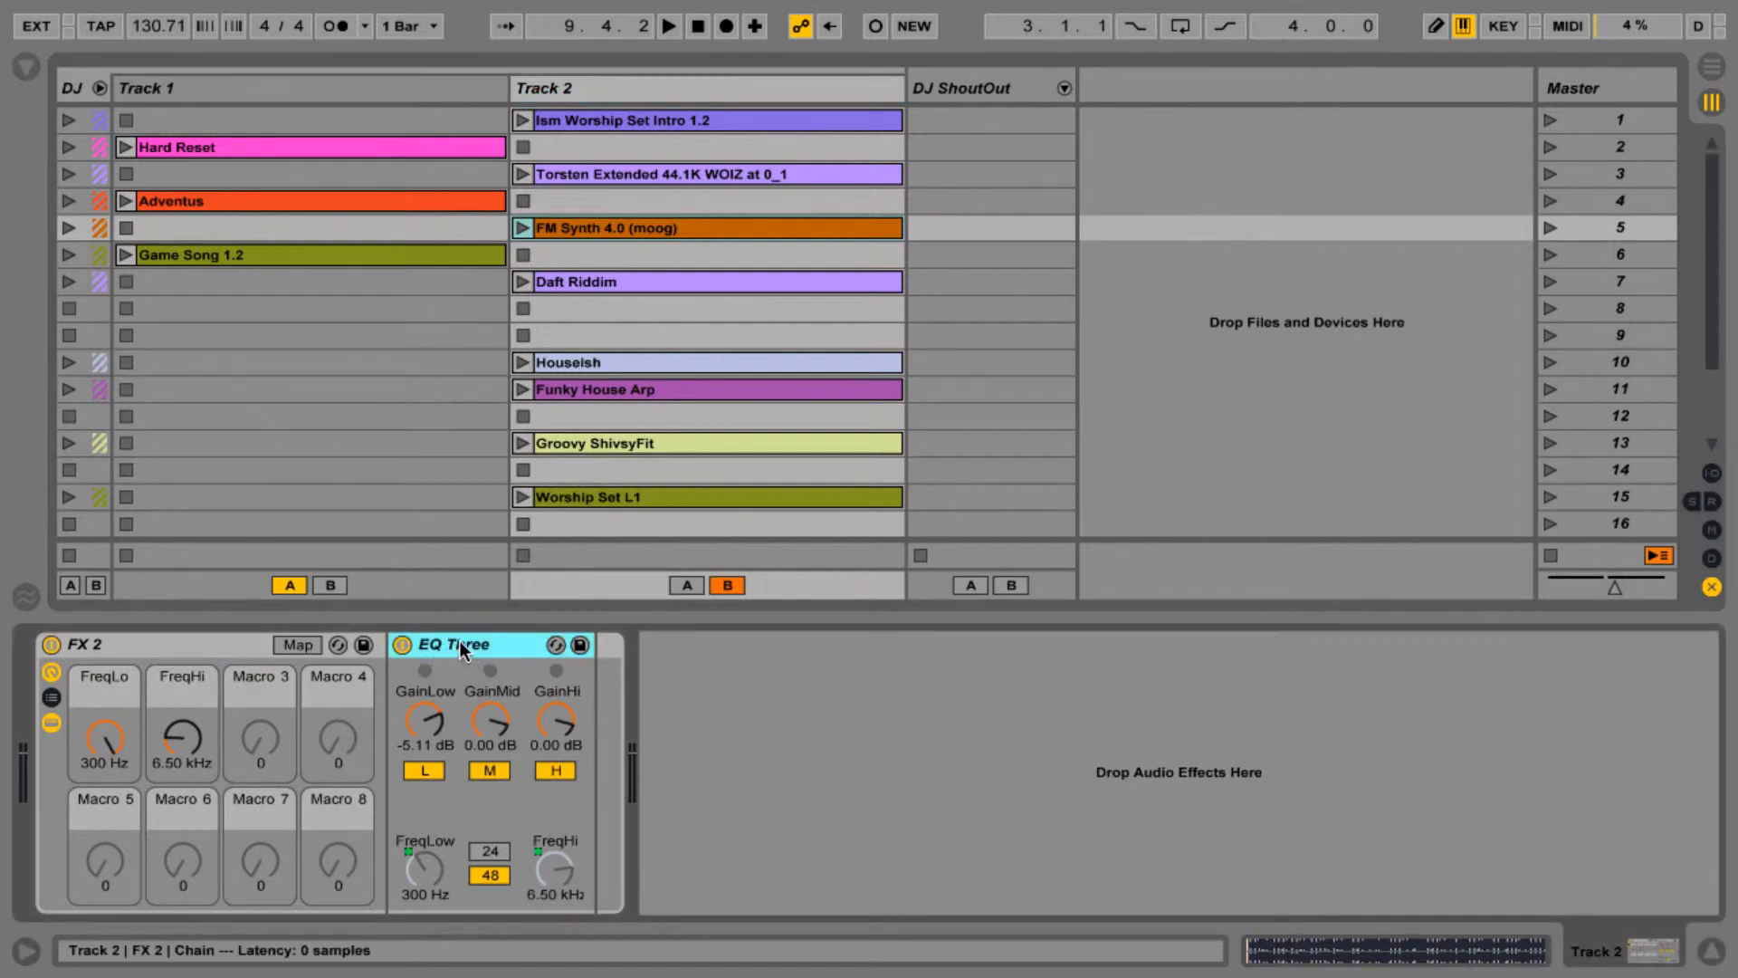
- Toggle EQ Three's low, high and mid band switches off and back on
left_click(430, 771)
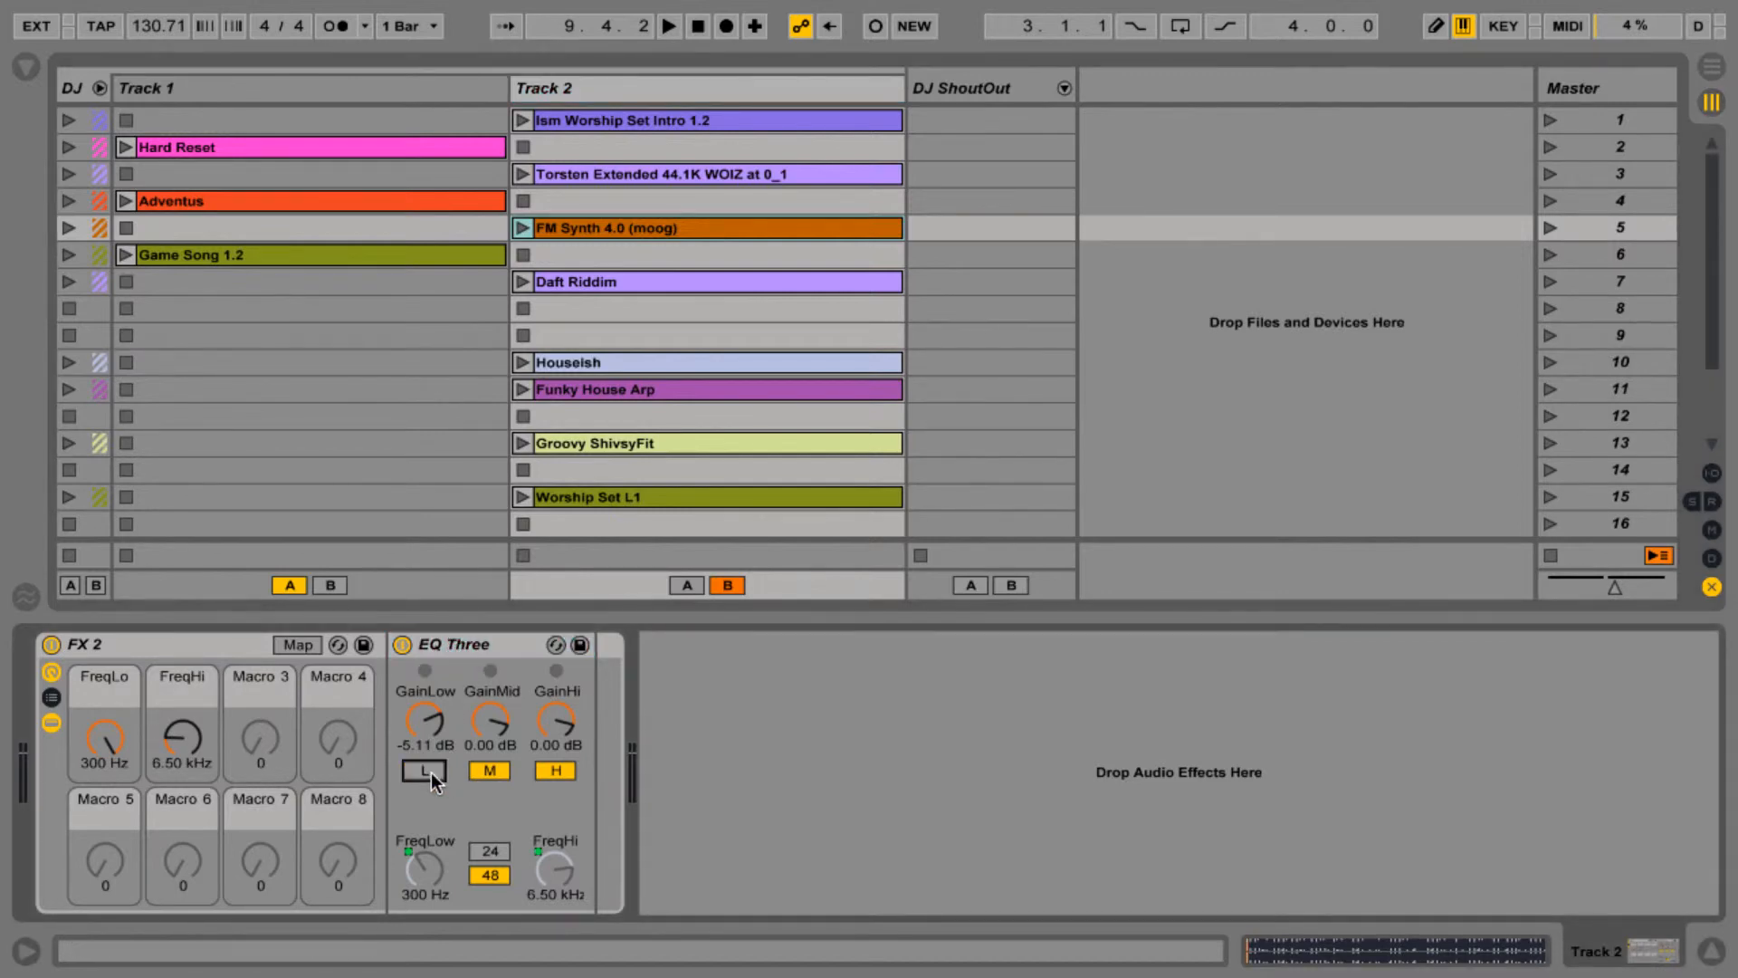
left_click(553, 769)
left_click(553, 769)
left_click(499, 766)
left_click(498, 766)
- Examine how the EQ Three FreqLow knob is controlled by the rack's FreqLo macro
left_click(441, 867)
left_click(428, 874)
left_click(431, 868)
left_click_drag(102, 754, 170, 715)
left_click(568, 889)
left_click(437, 871)
left_click(422, 885)
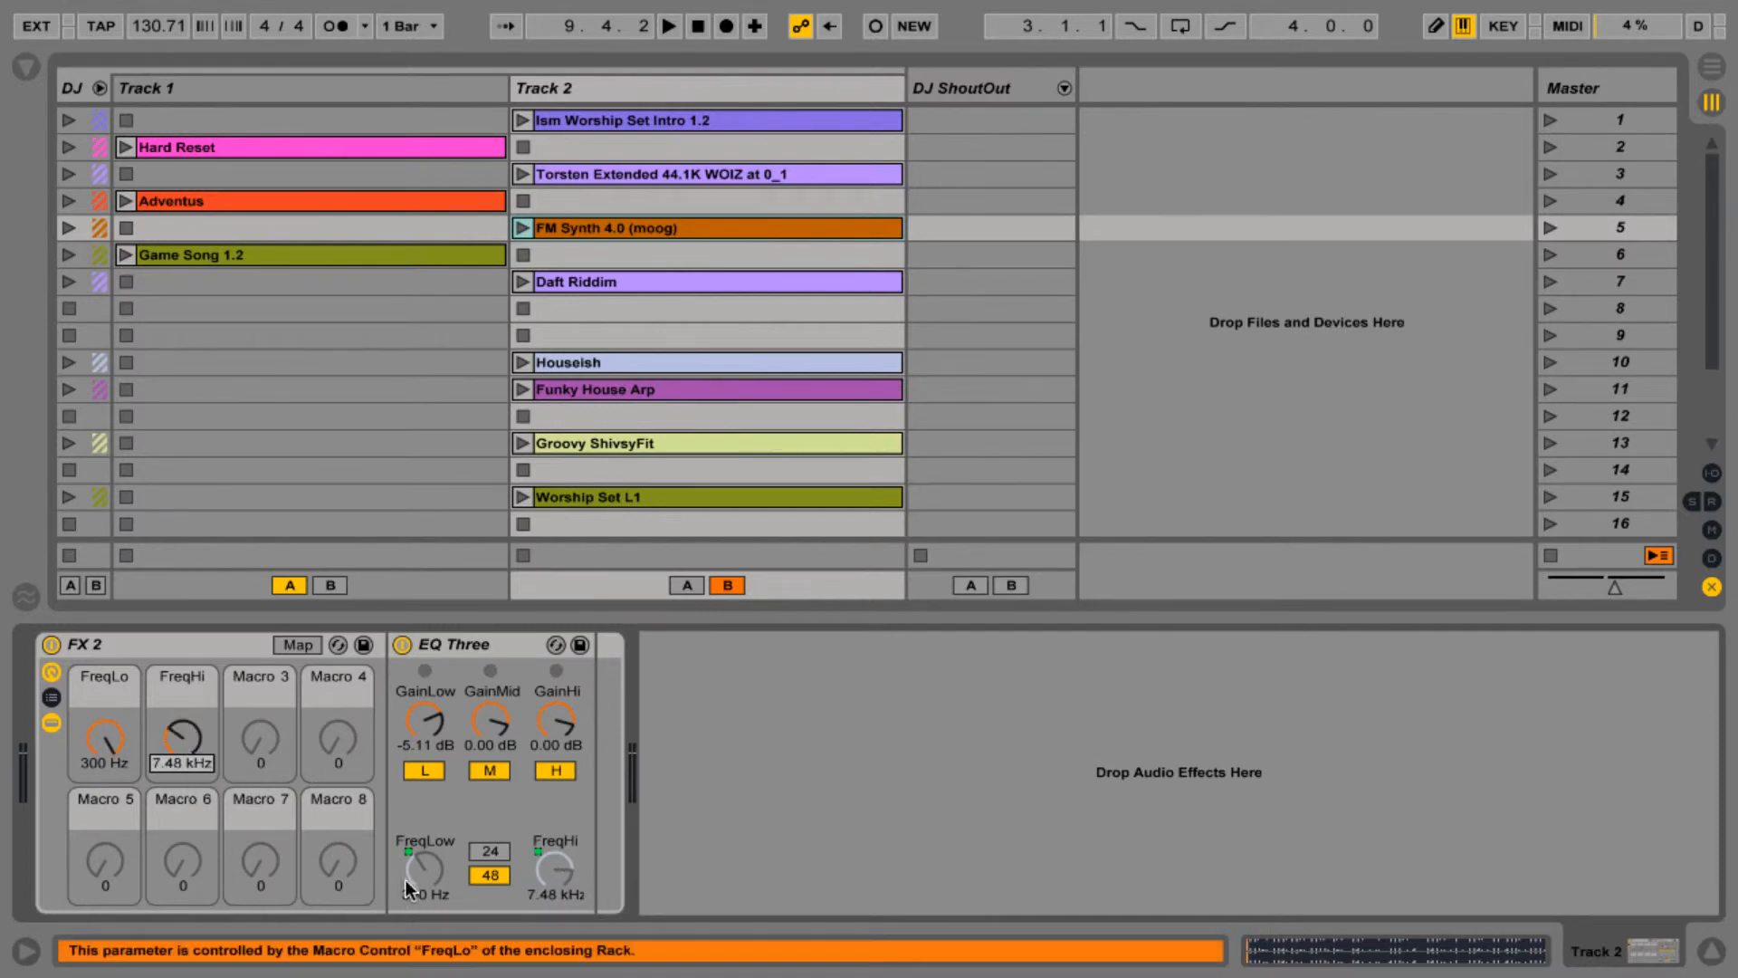
left_click(422, 884)
left_click(425, 882)
- Examine the FreqLo and FreqHi macros and the EQ Three frequency knobs they control
left_click(104, 738)
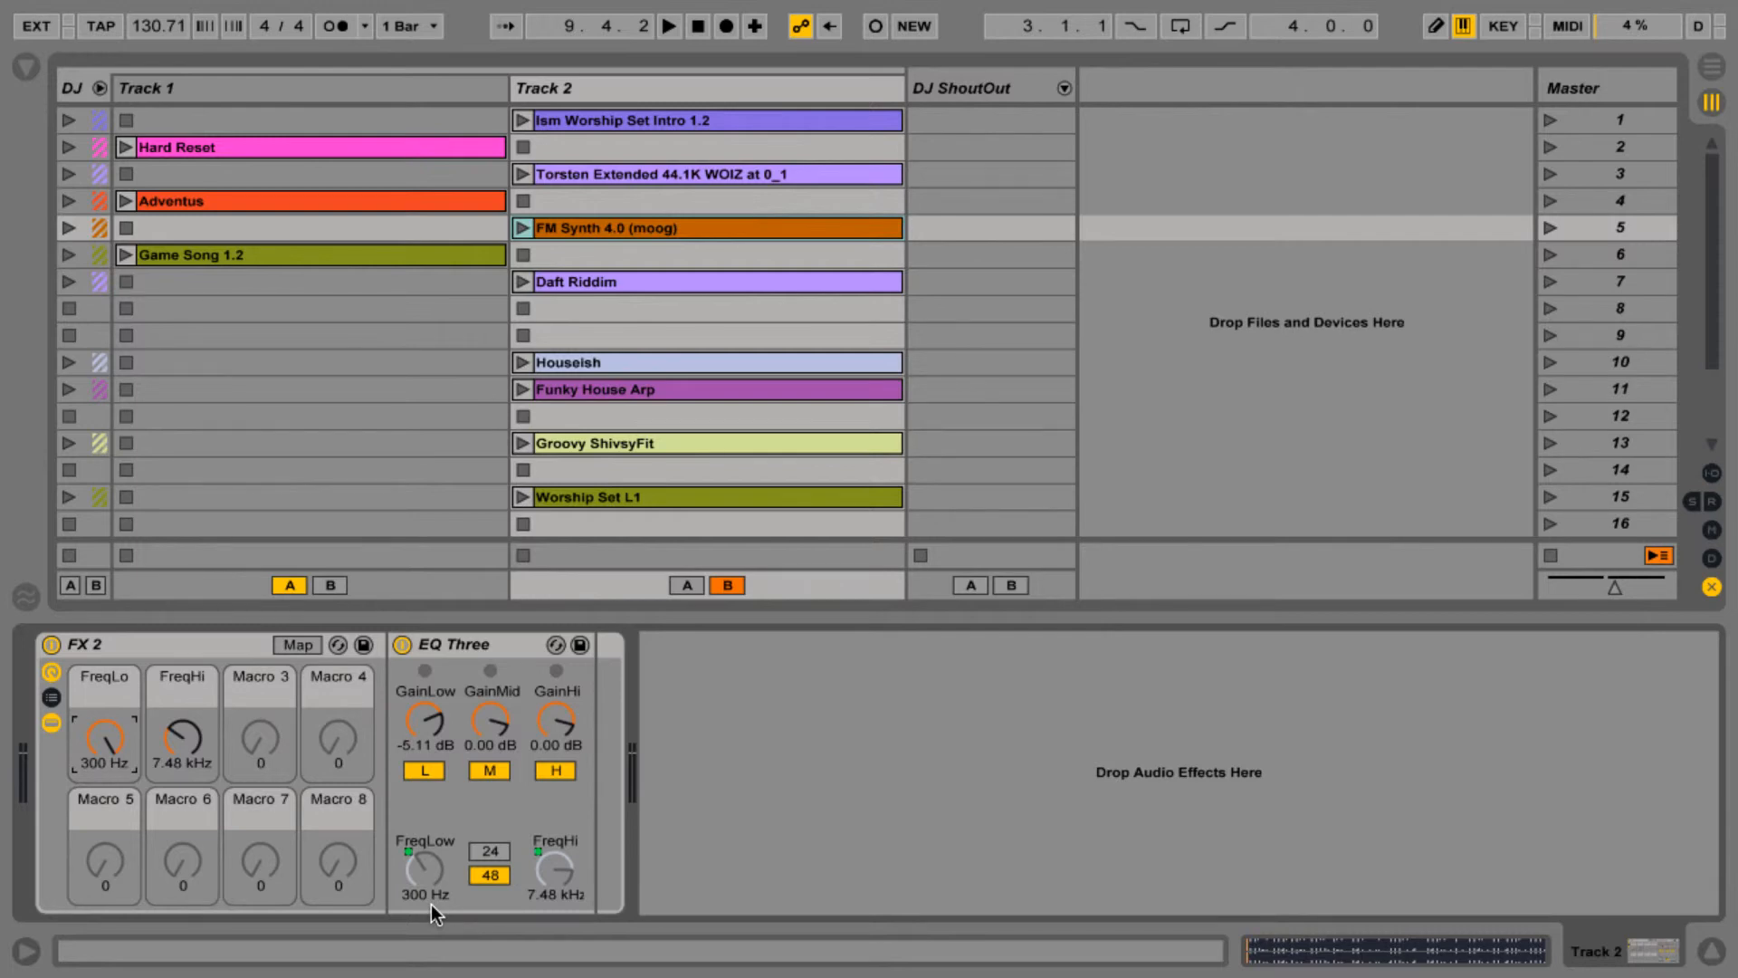
left_click(406, 898)
left_click(414, 897)
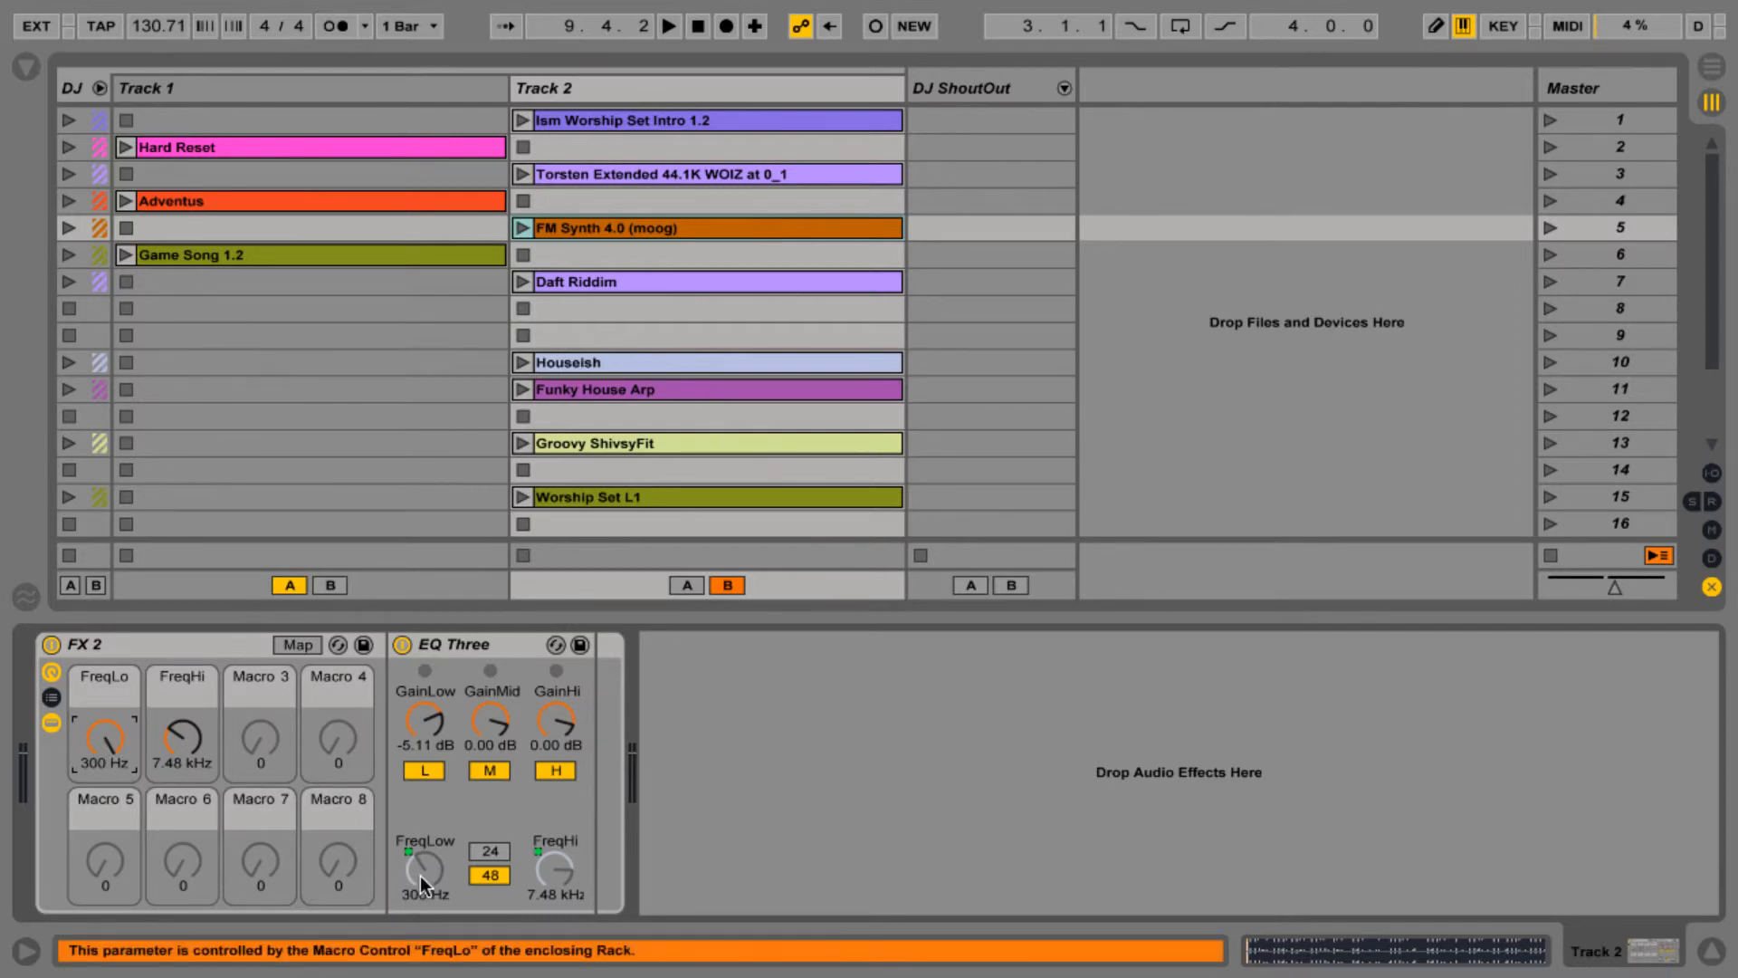
left_click(553, 870)
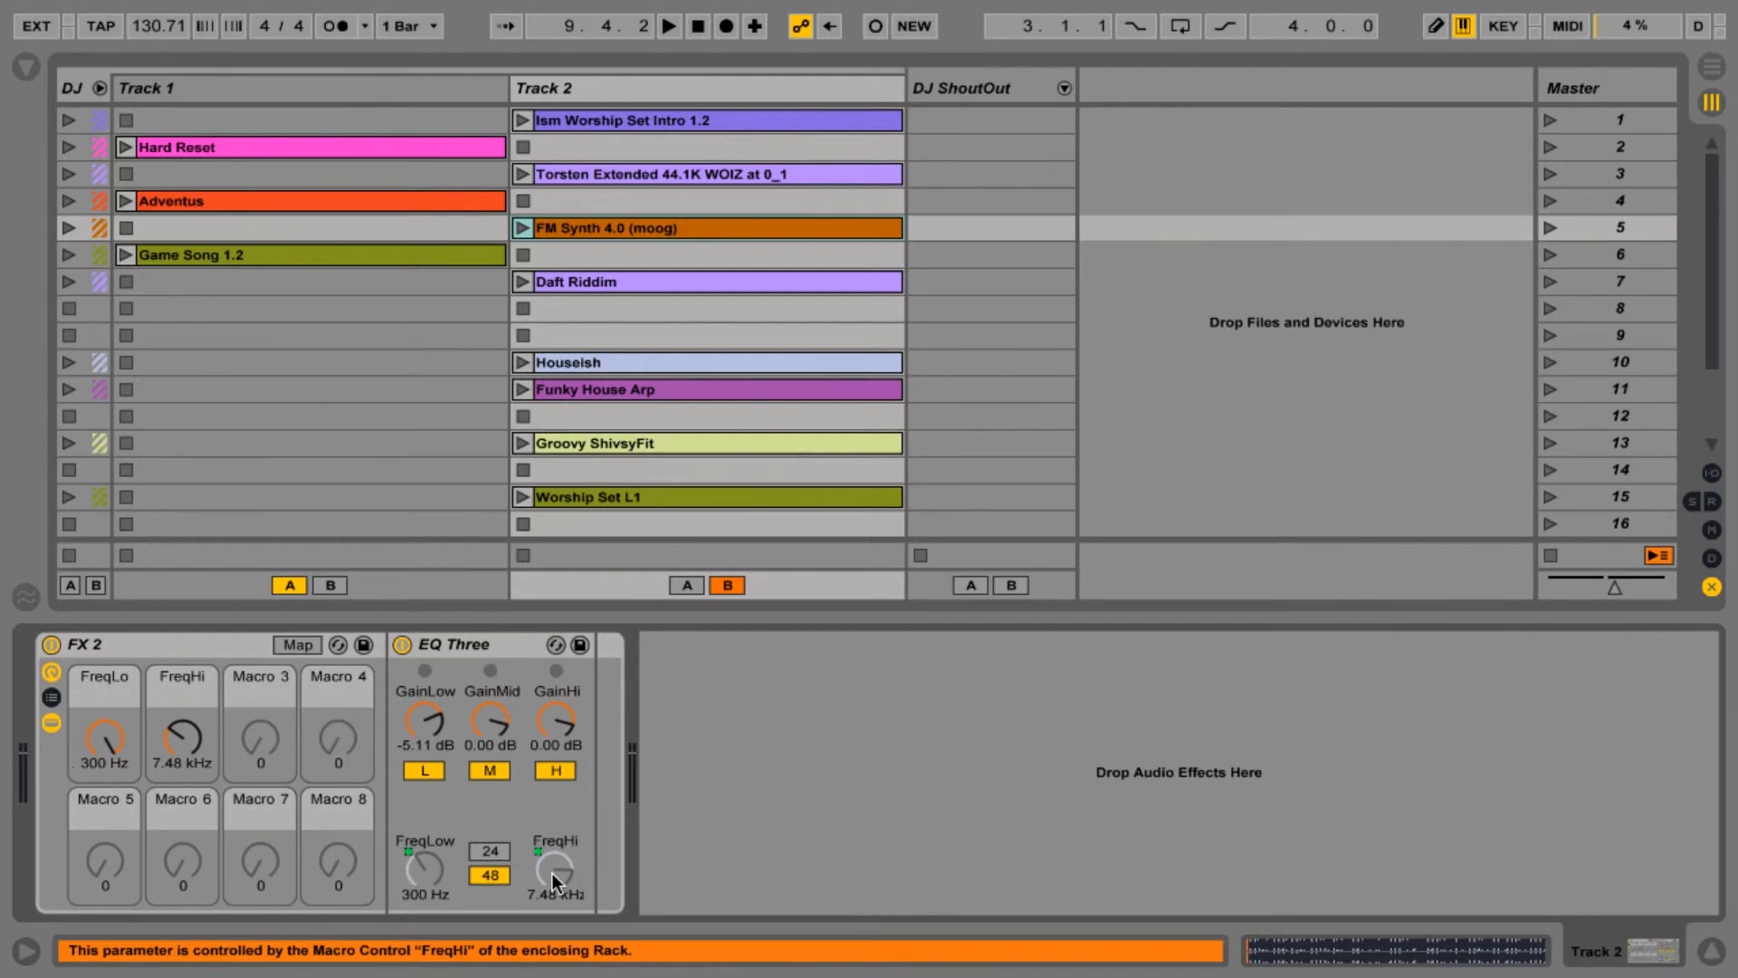
mouse_move(182, 738)
left_mouse_down()
mouse_move(215, 727)
mouse_move(182, 770)
mouse_move(183, 741)
left_mouse_up()
left_click(568, 884)
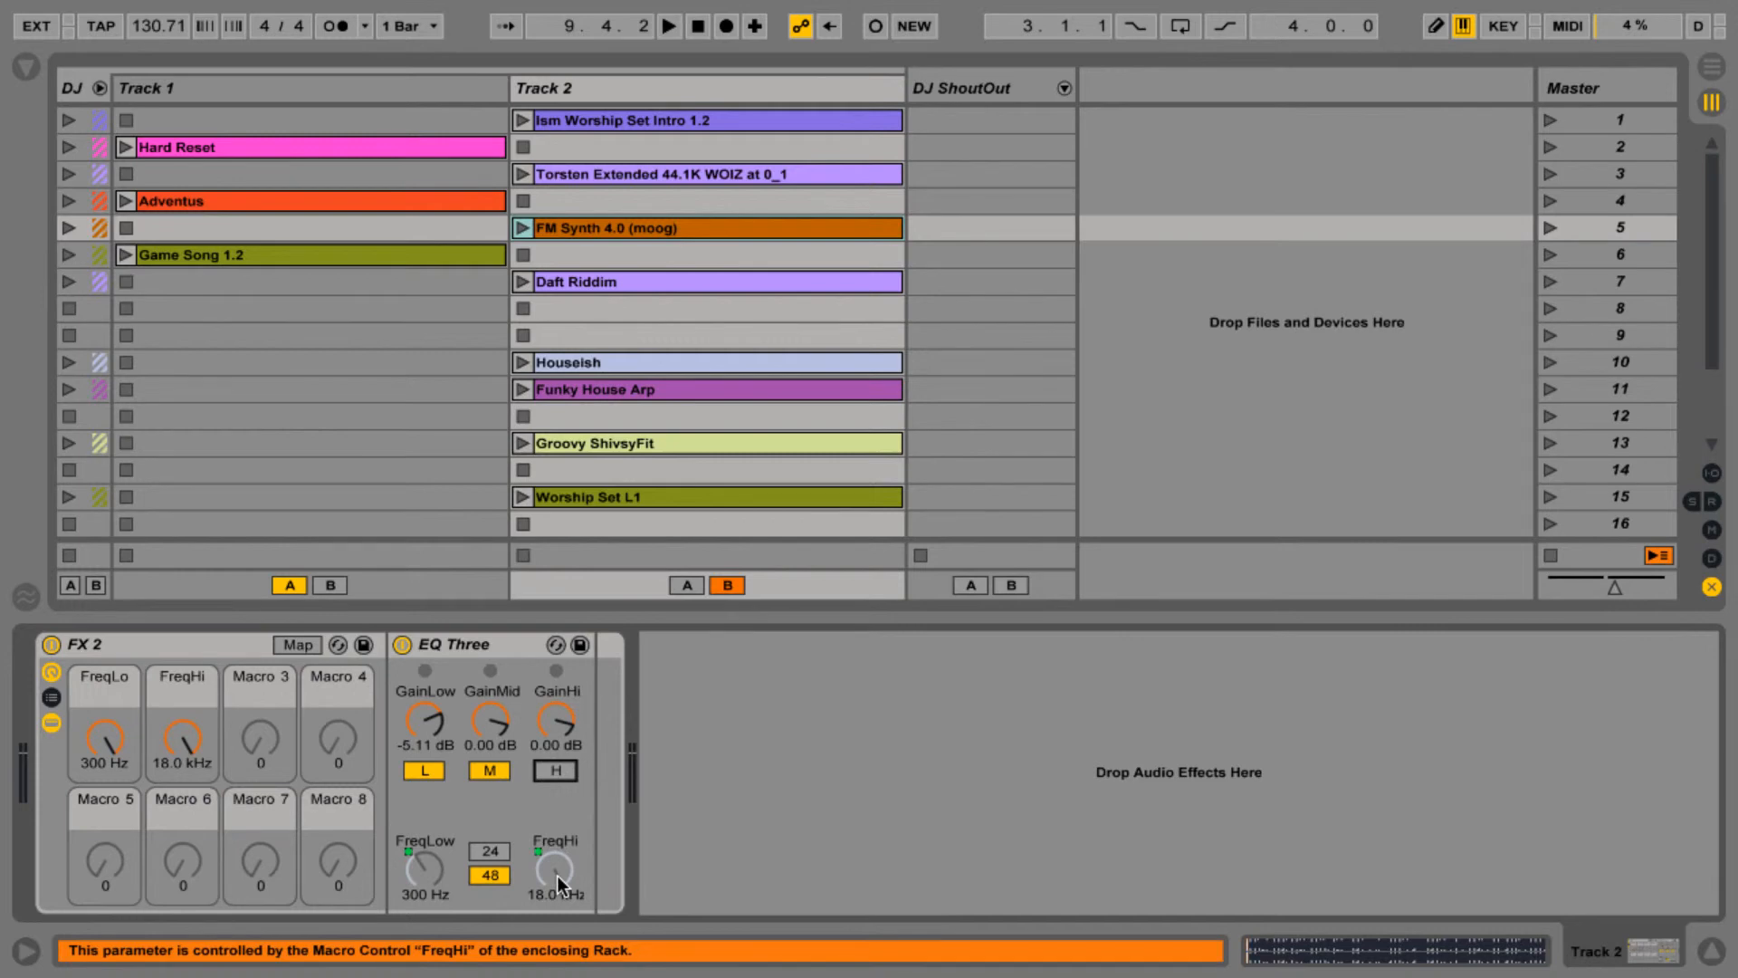
- Sweep the FreqHi macro down to 5.00 kHz and back up again
left_click_drag(191, 736, 191, 809)
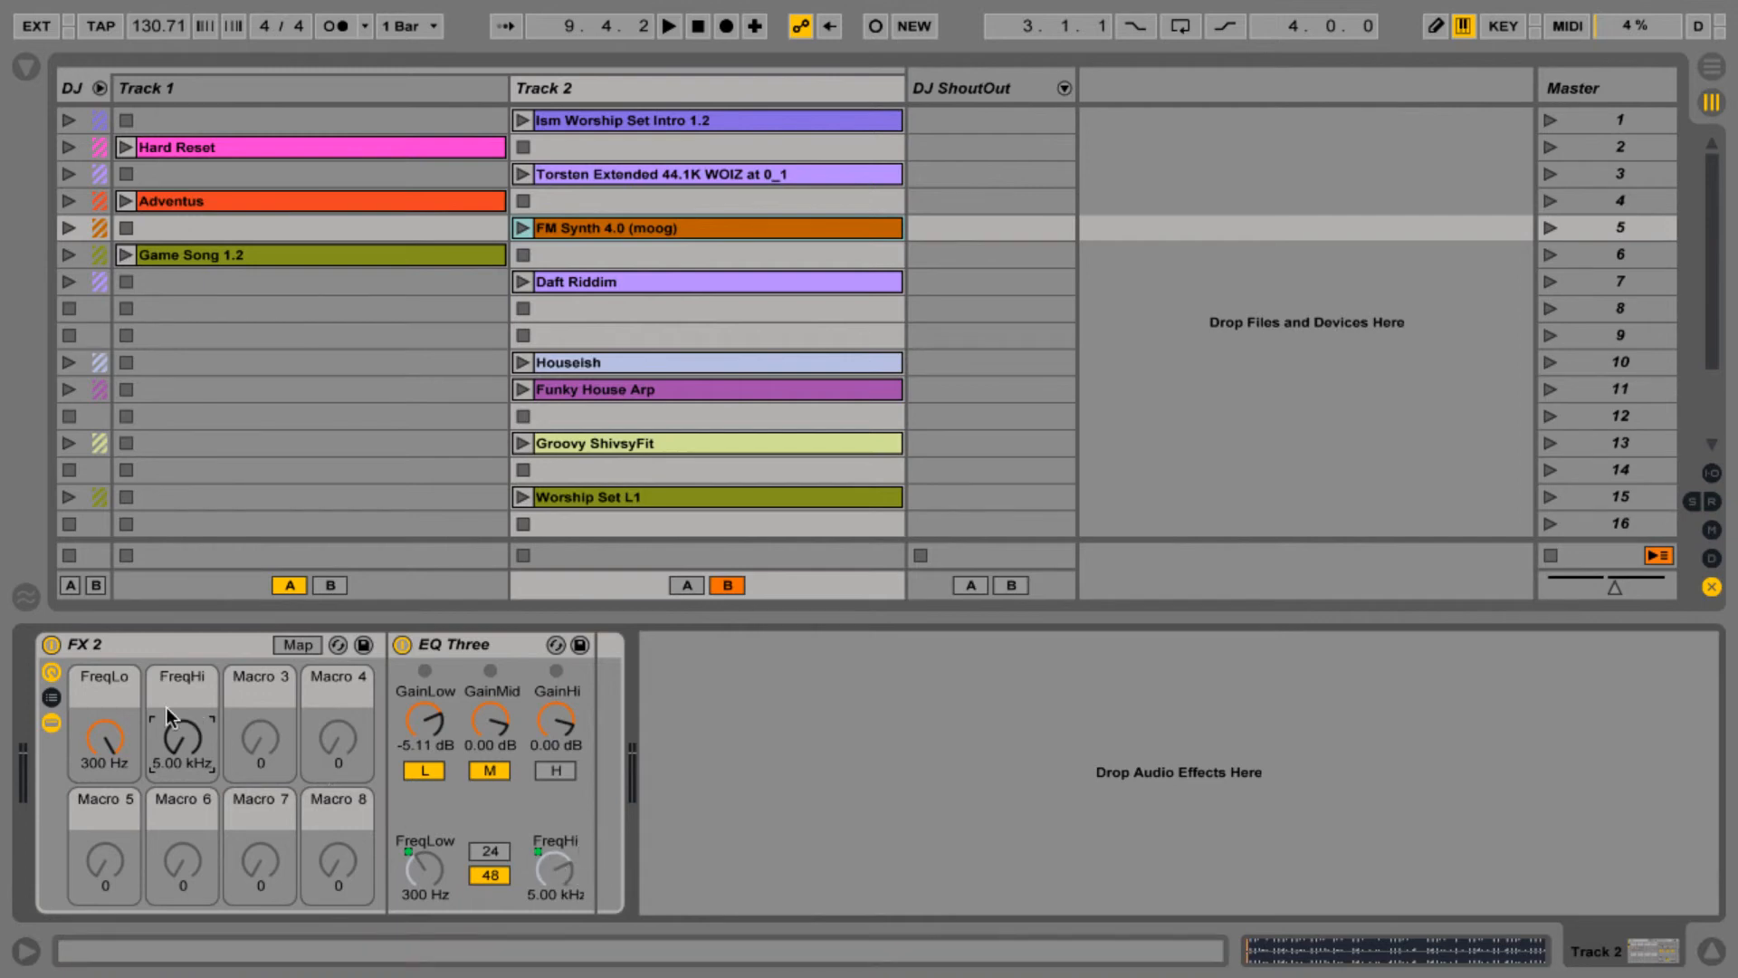
left_click_drag(181, 744, 185, 697)
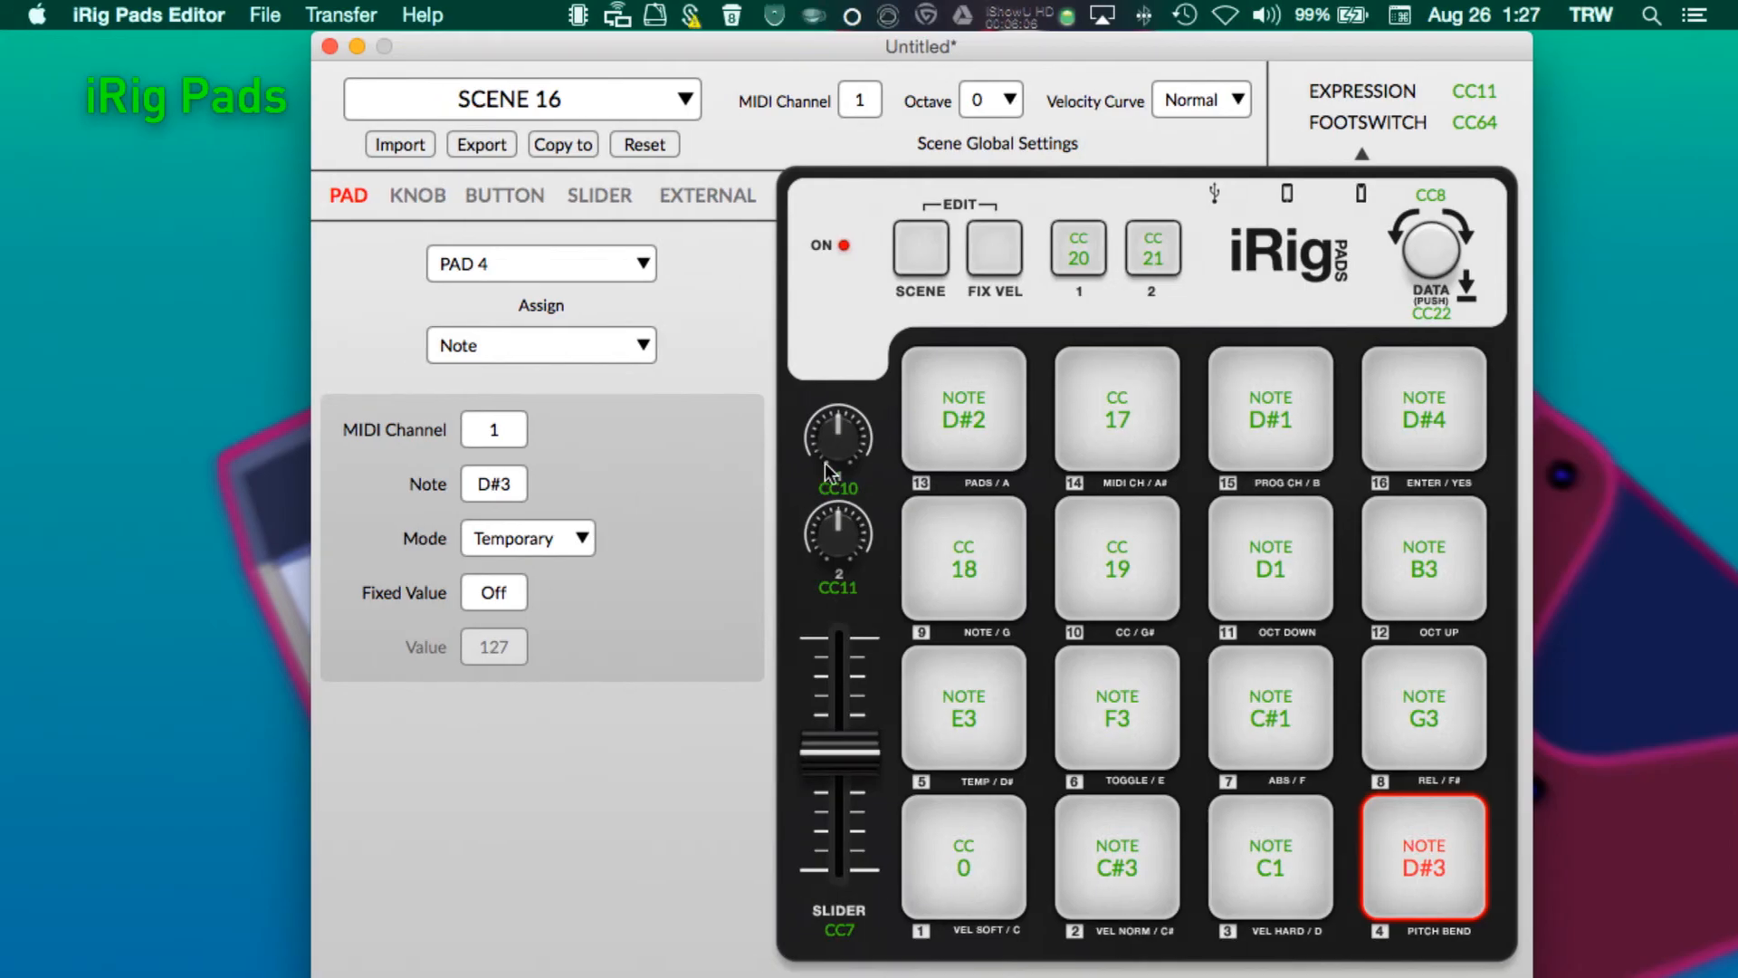
- Inspect the Knob 1 and Knob 2 assignments in the iRig Pads Editor
left_click(859, 451)
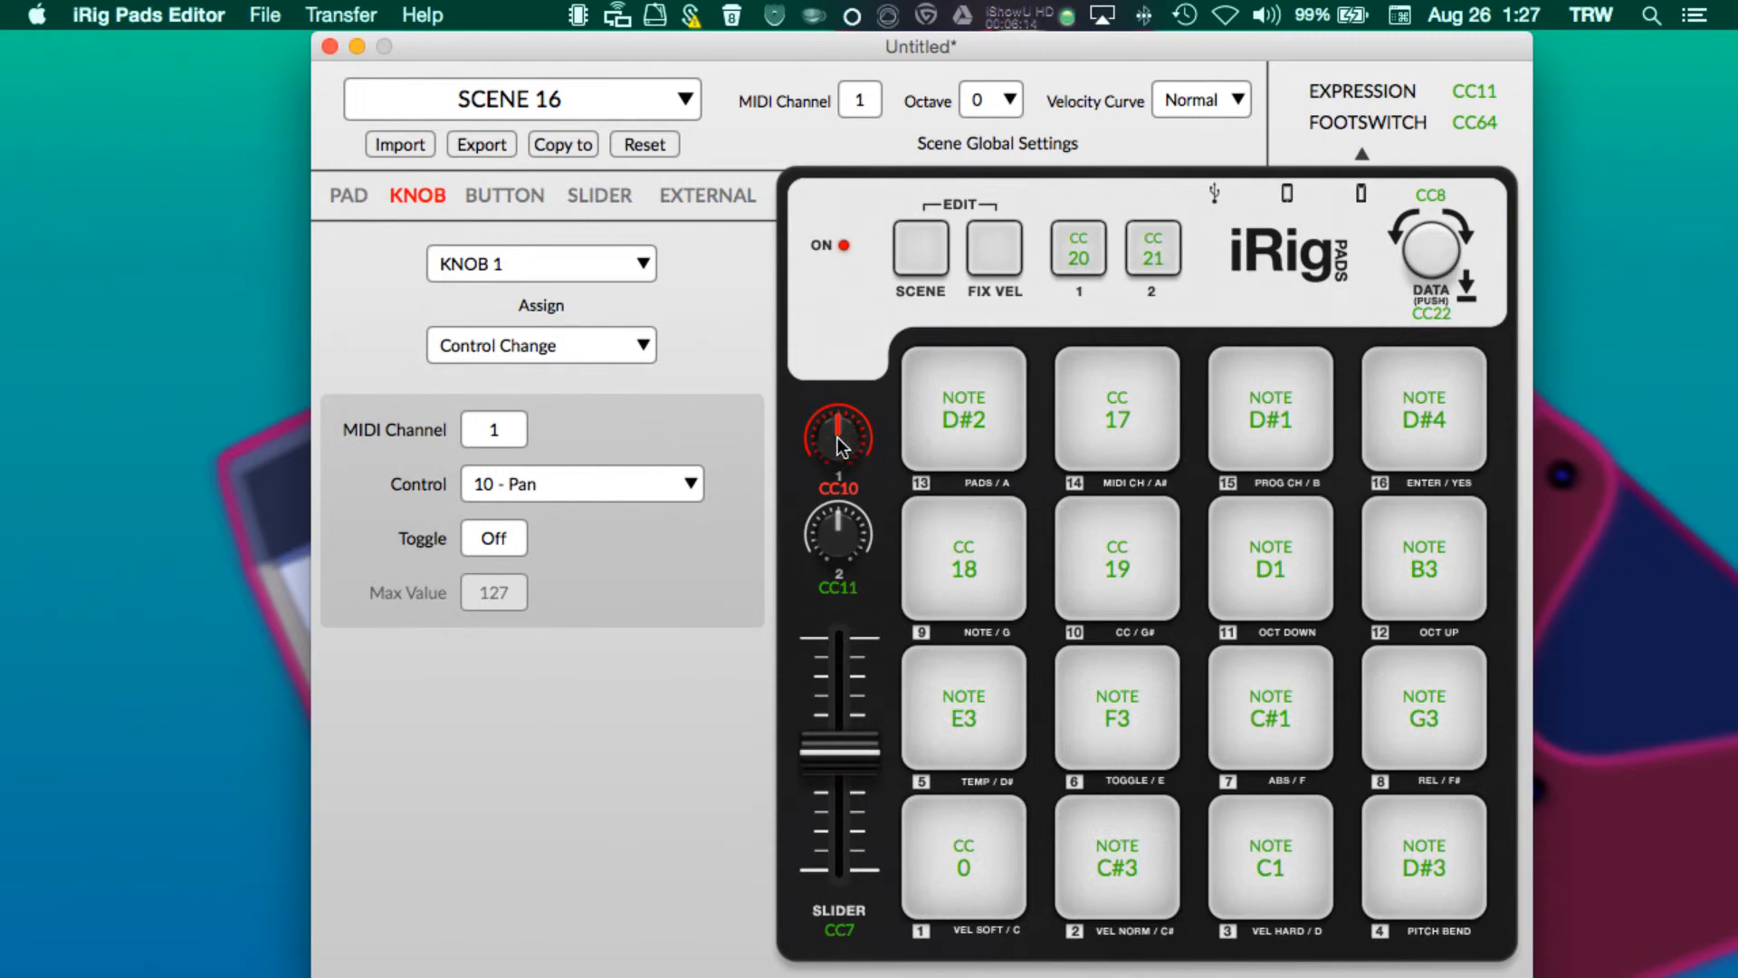
left_click(848, 533)
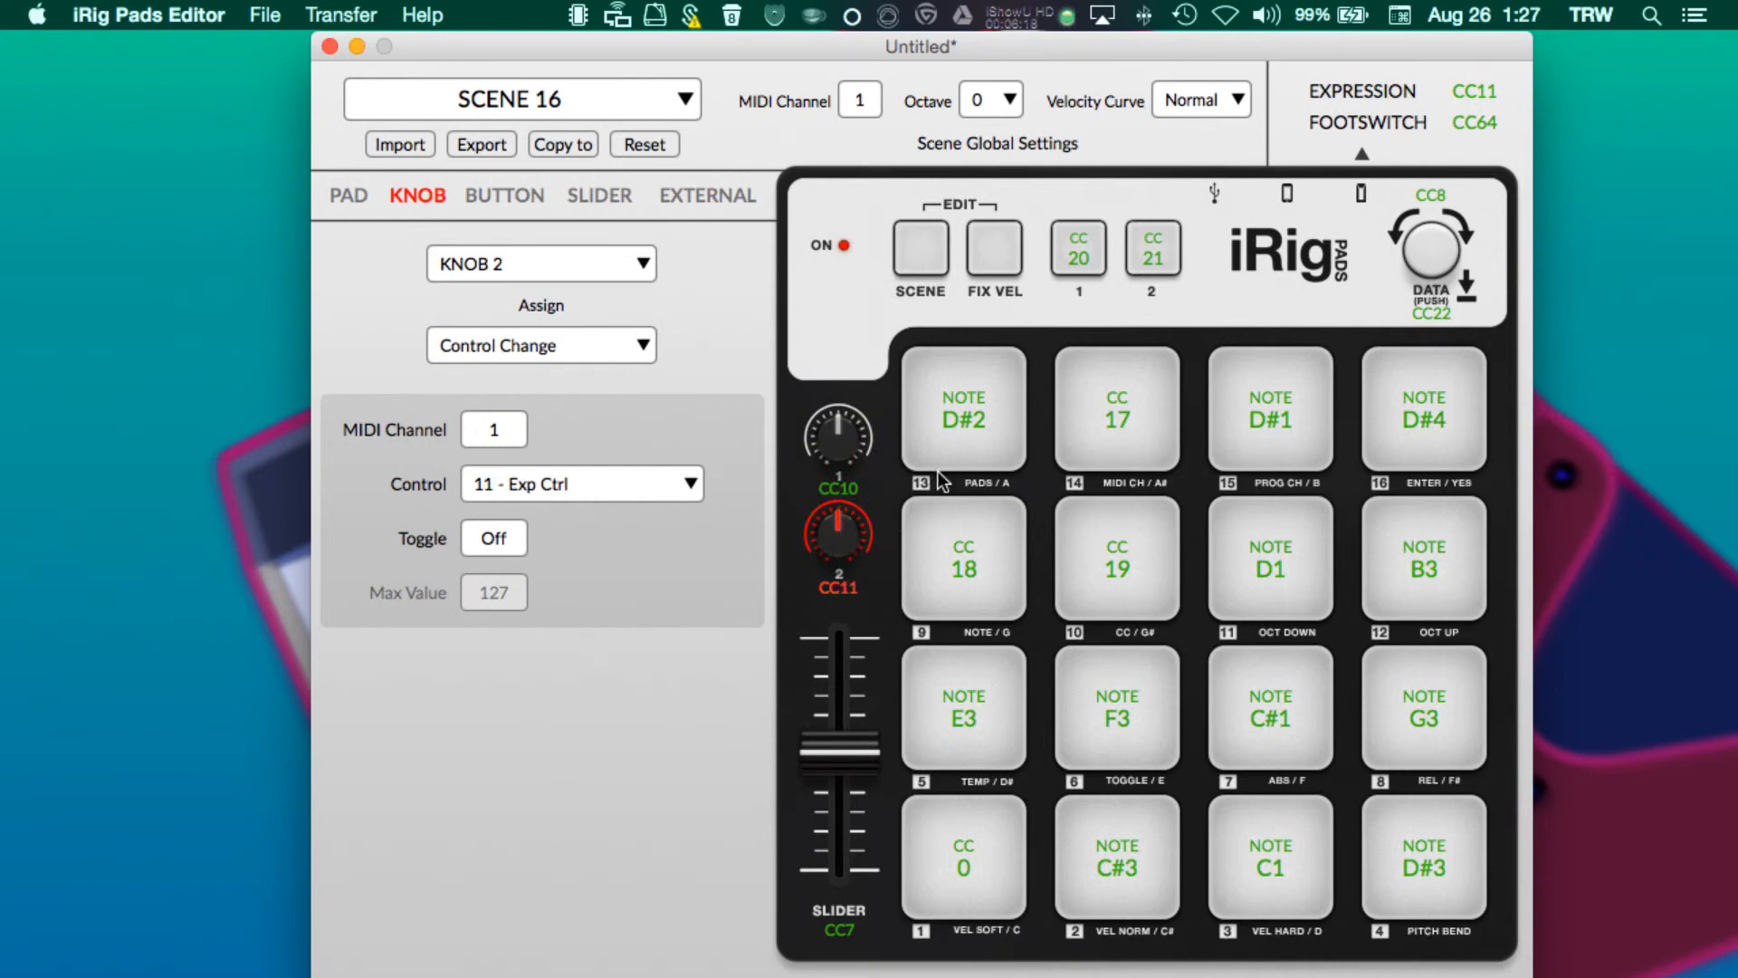
left_click(944, 424)
- Check Pad 9's toggle assignment and switch between the editor and Live to watch the EQ band switches
key("ctrl+Right")
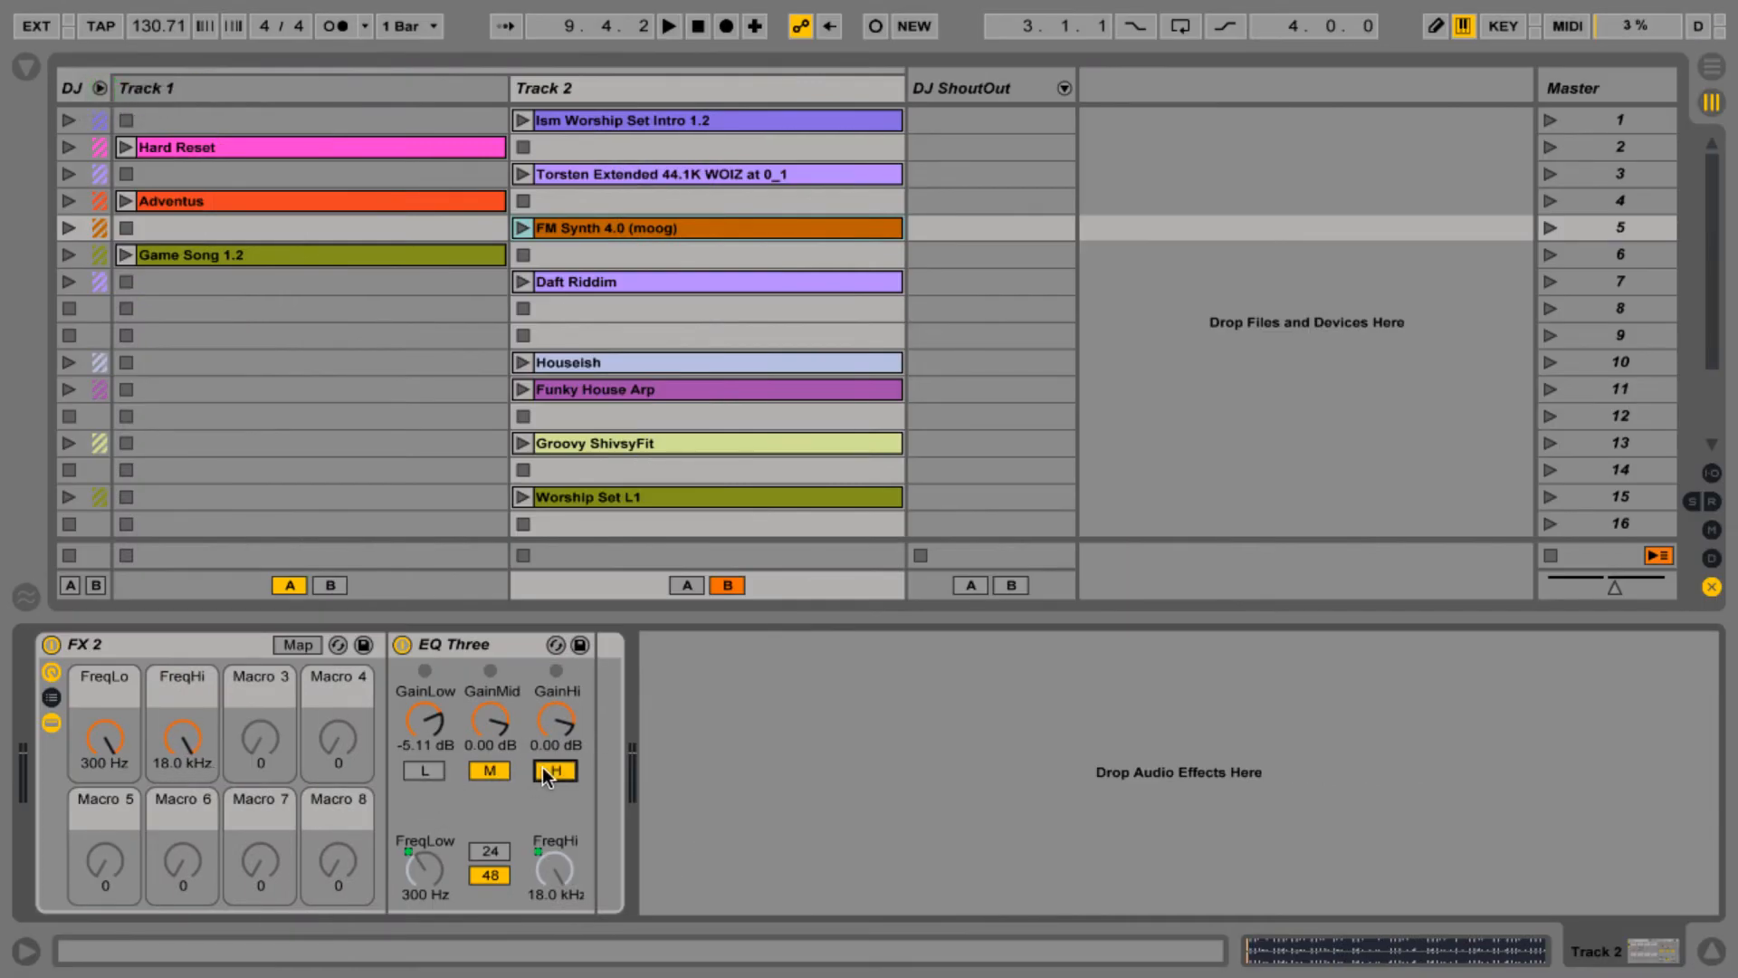
key("ctrl+Left")
left_click(948, 584)
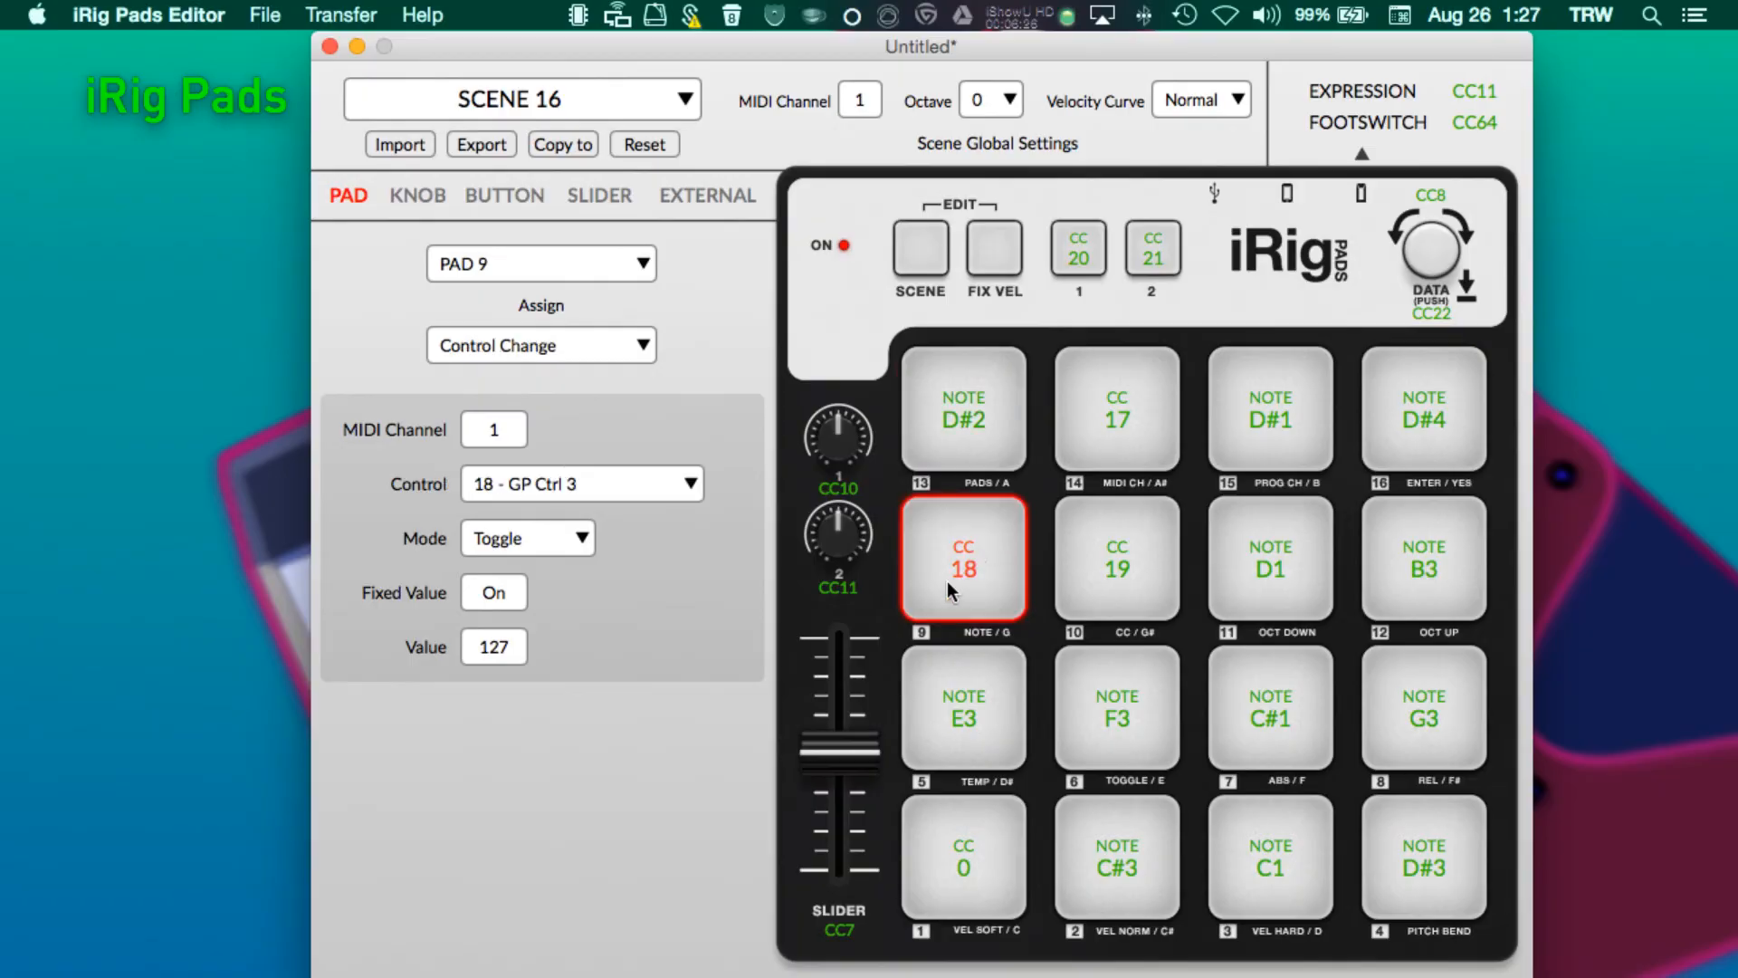
key("ctrl+Right")
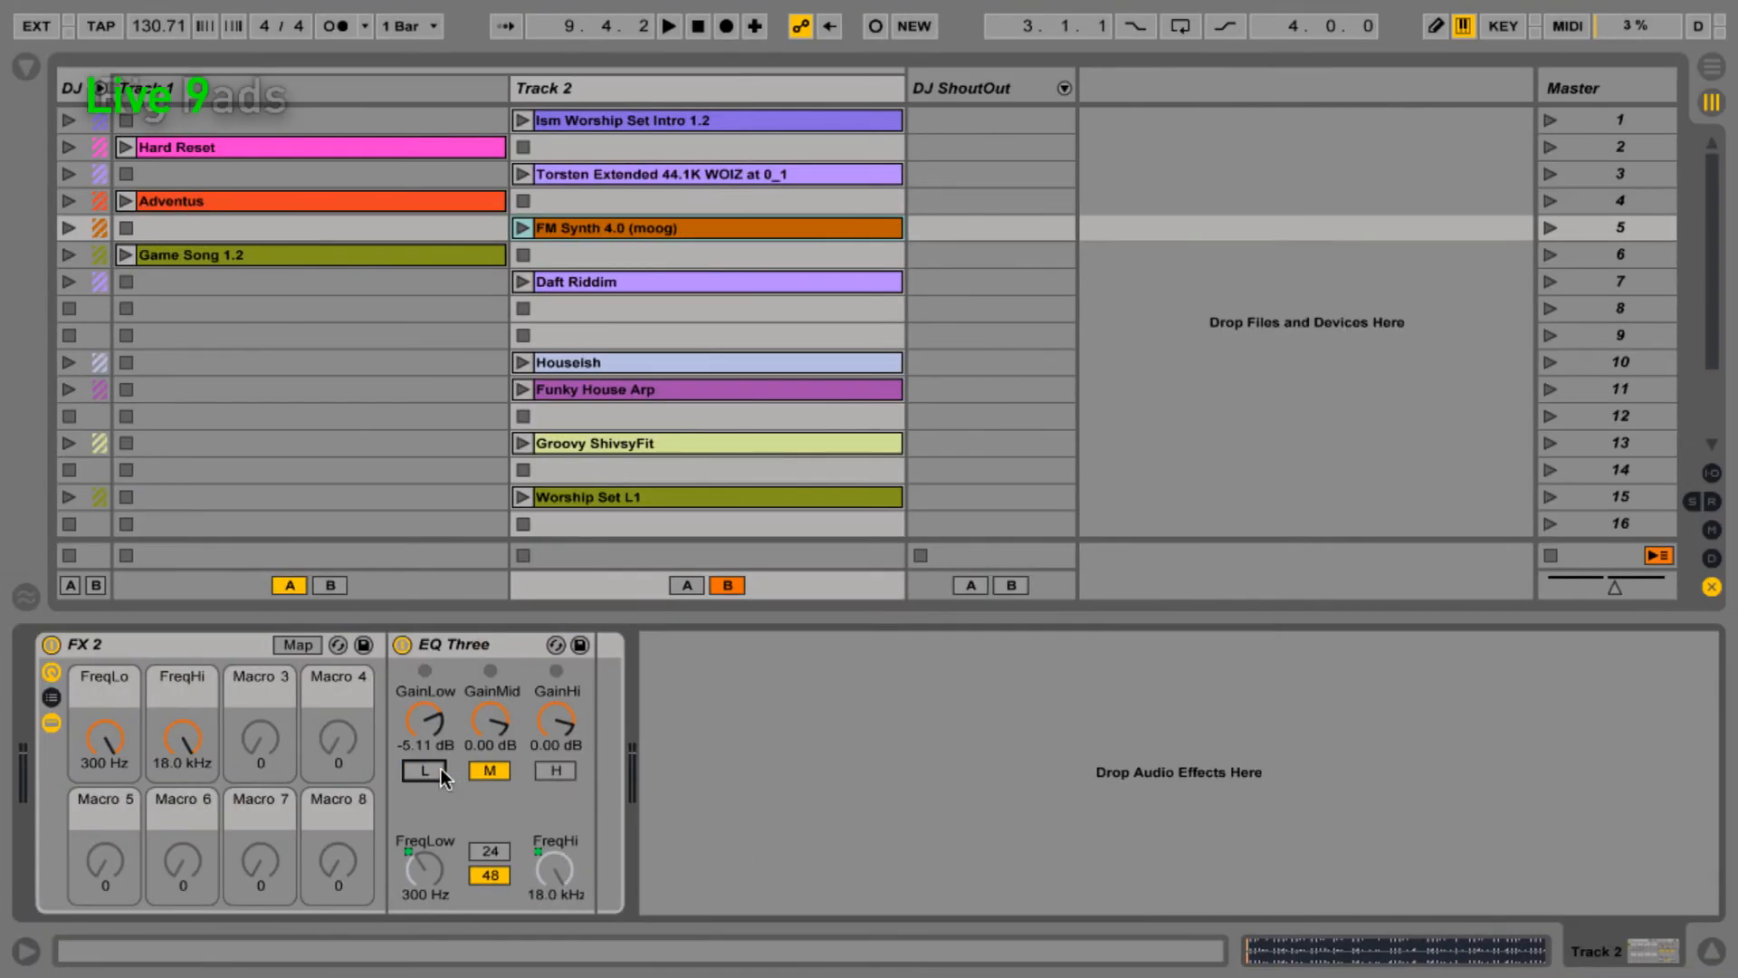
key("ctrl+Left")
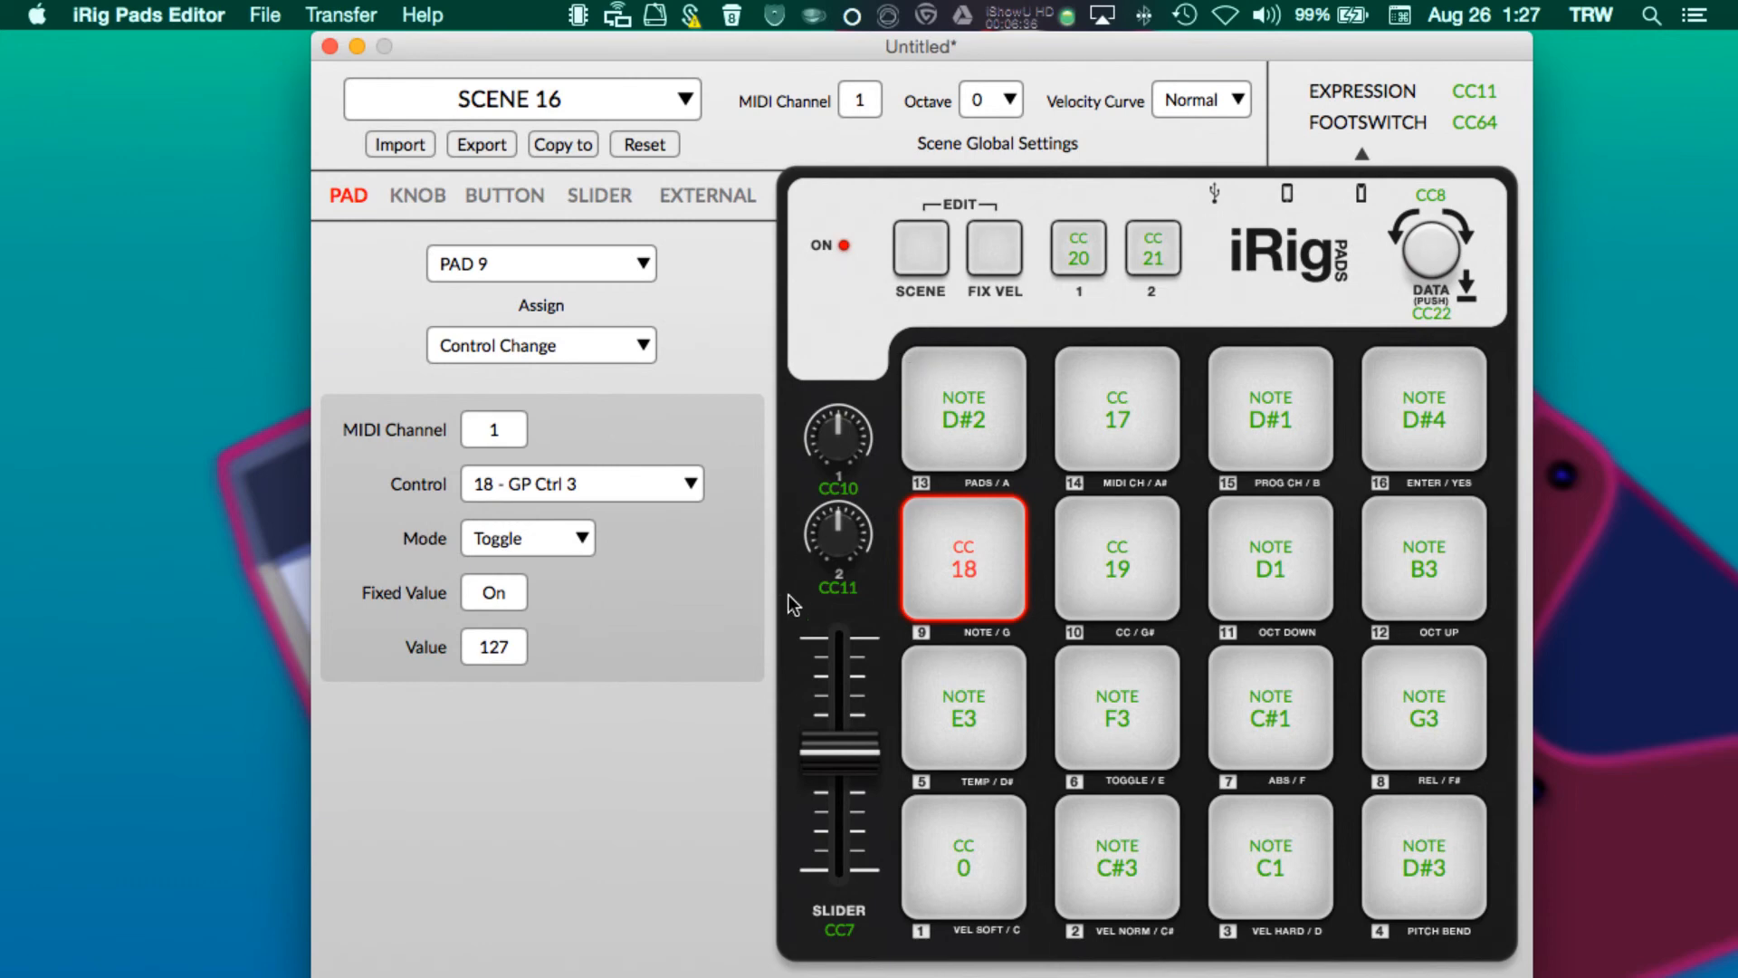
key("ctrl+Right")
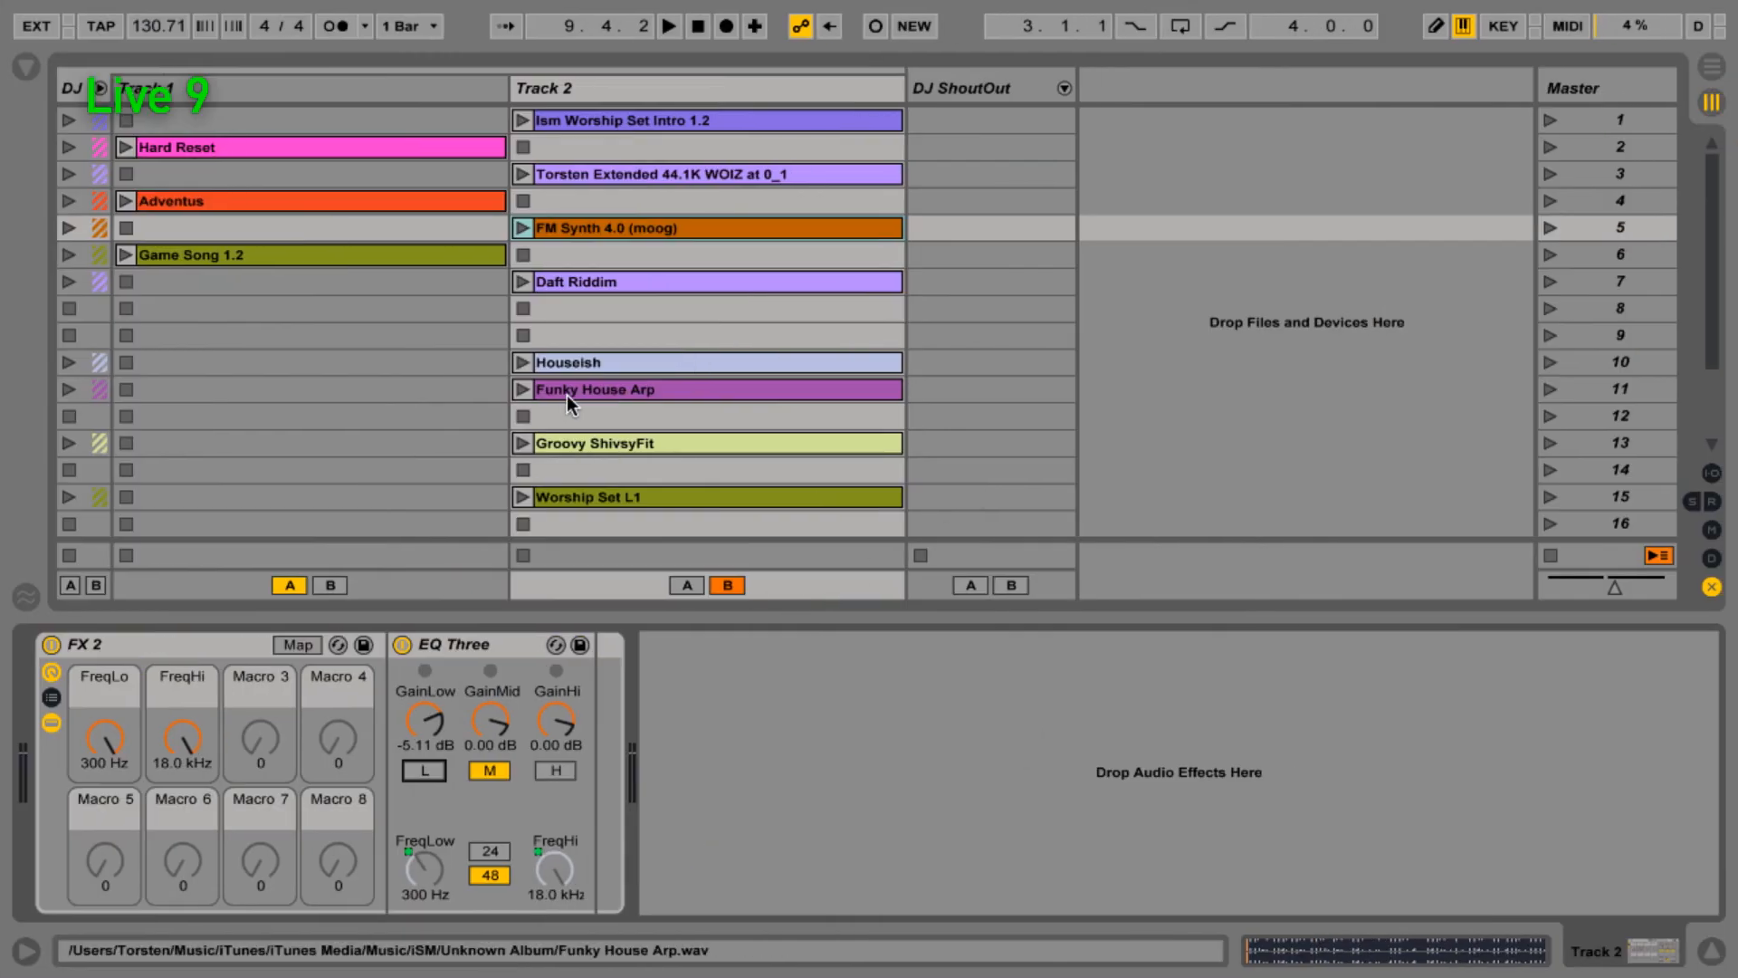